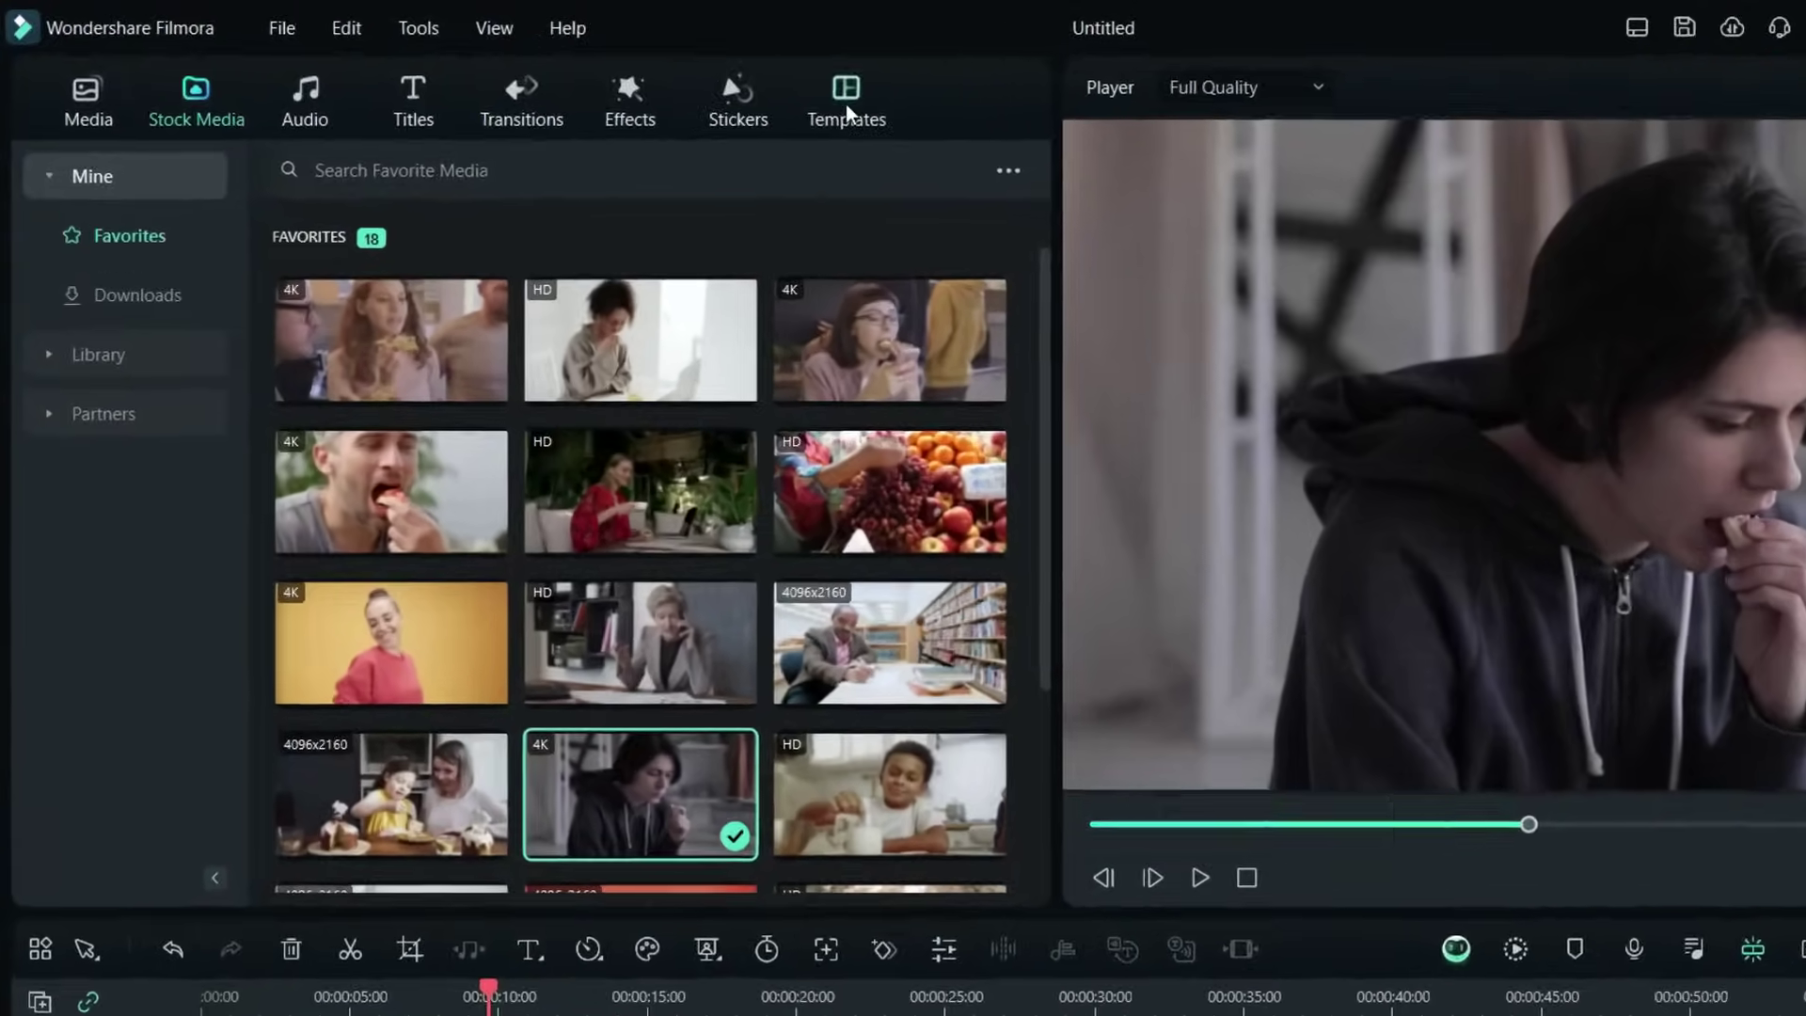
Step: Switch the media panel from favourite stock clips to the Templates library
click(846, 113)
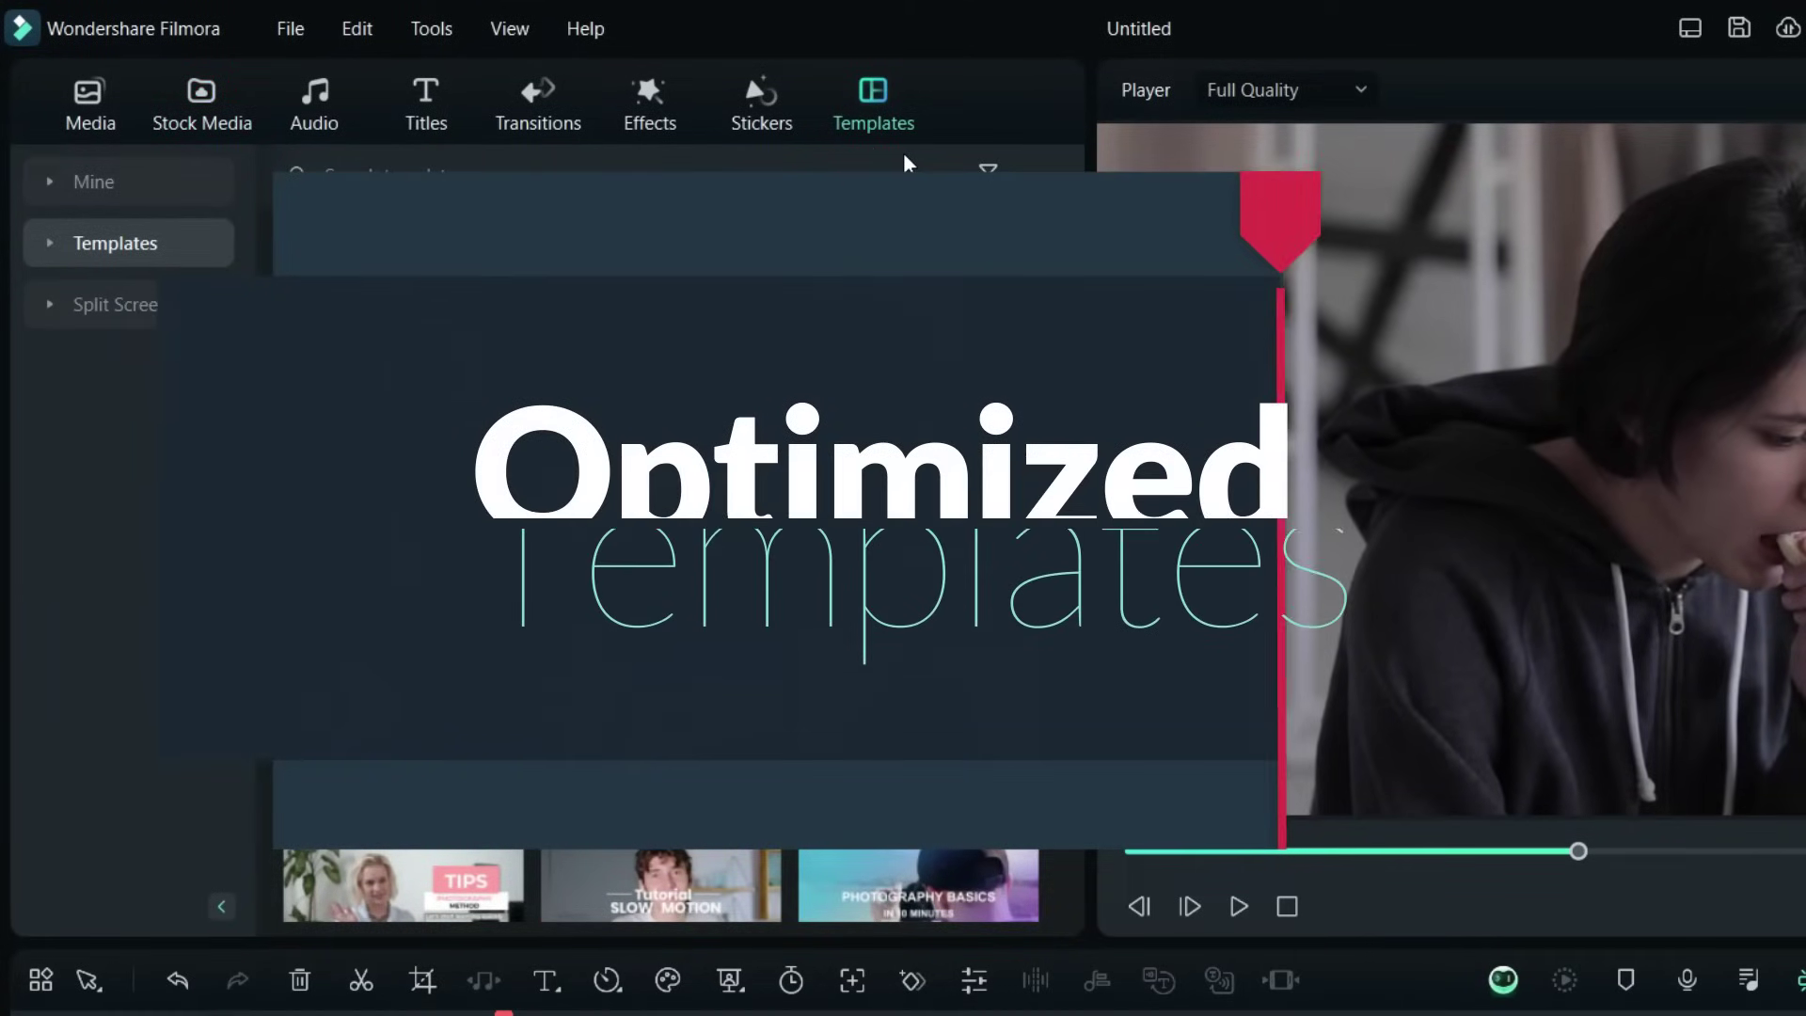
Step: Browse the Multiverse, Business and YouTube categories, previewing Reflections Beyond and Thanks For Watching 01
click(47, 247)
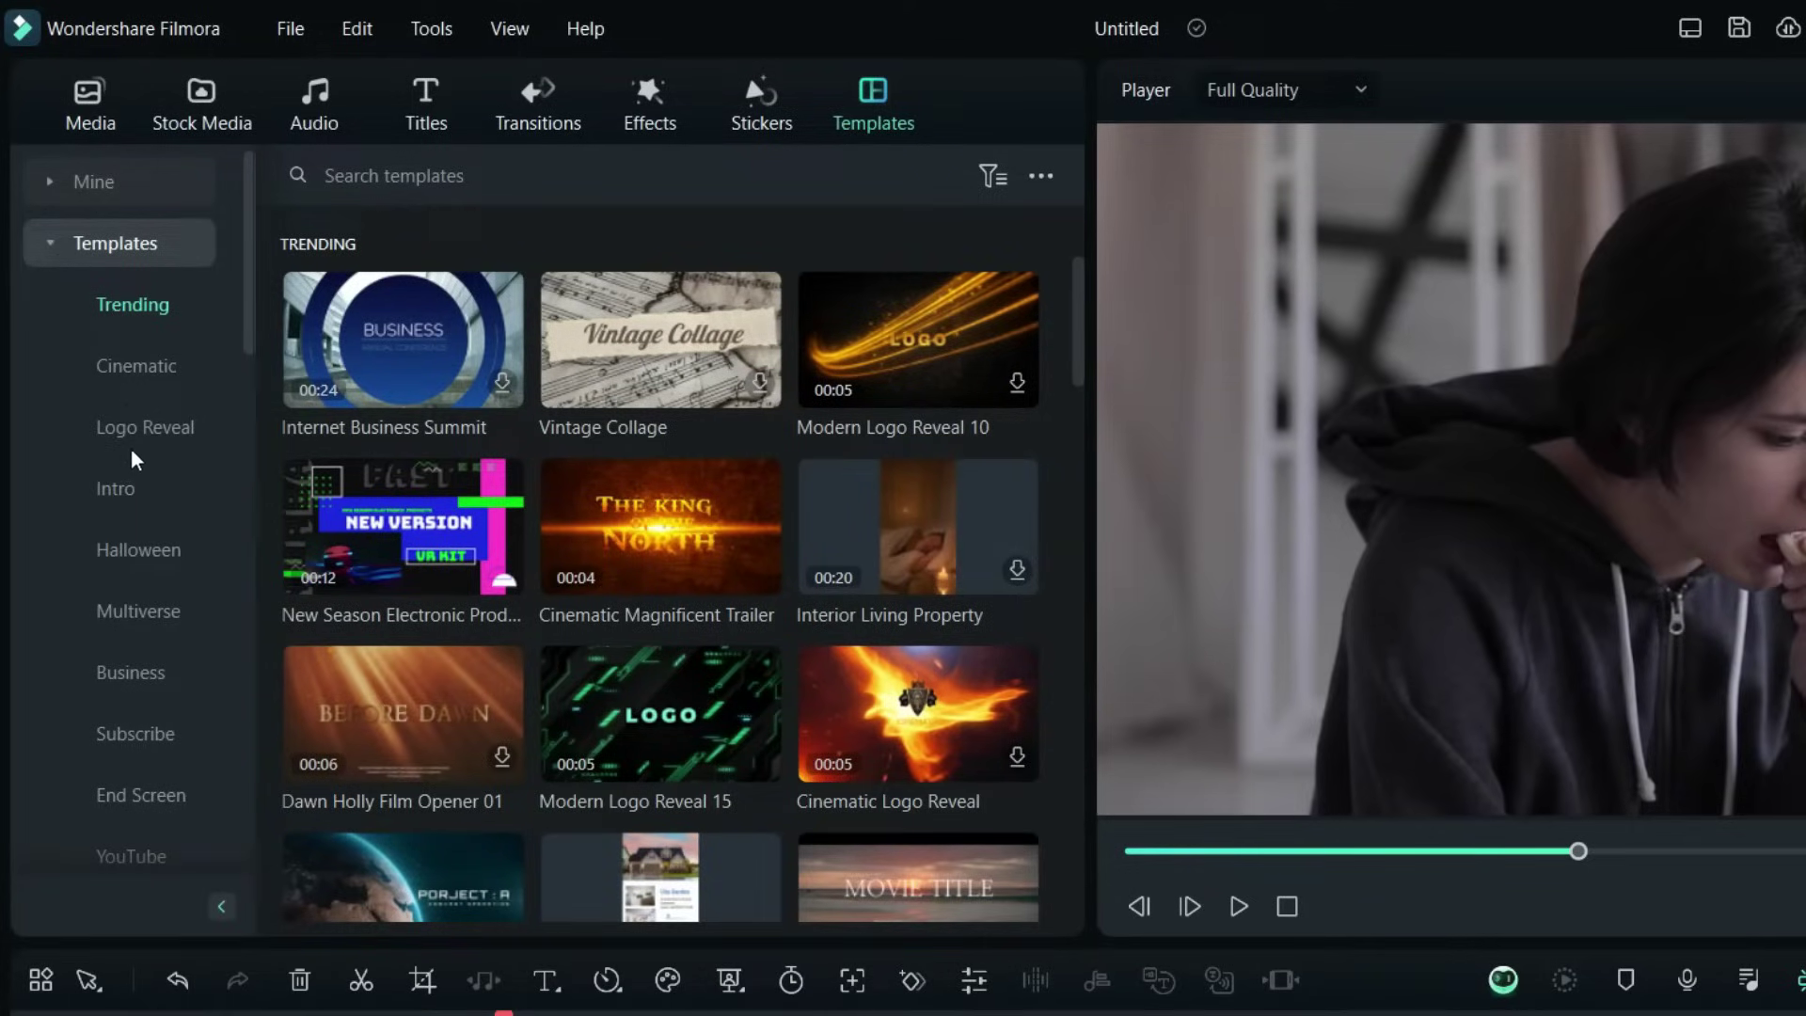
click(147, 602)
click(885, 502)
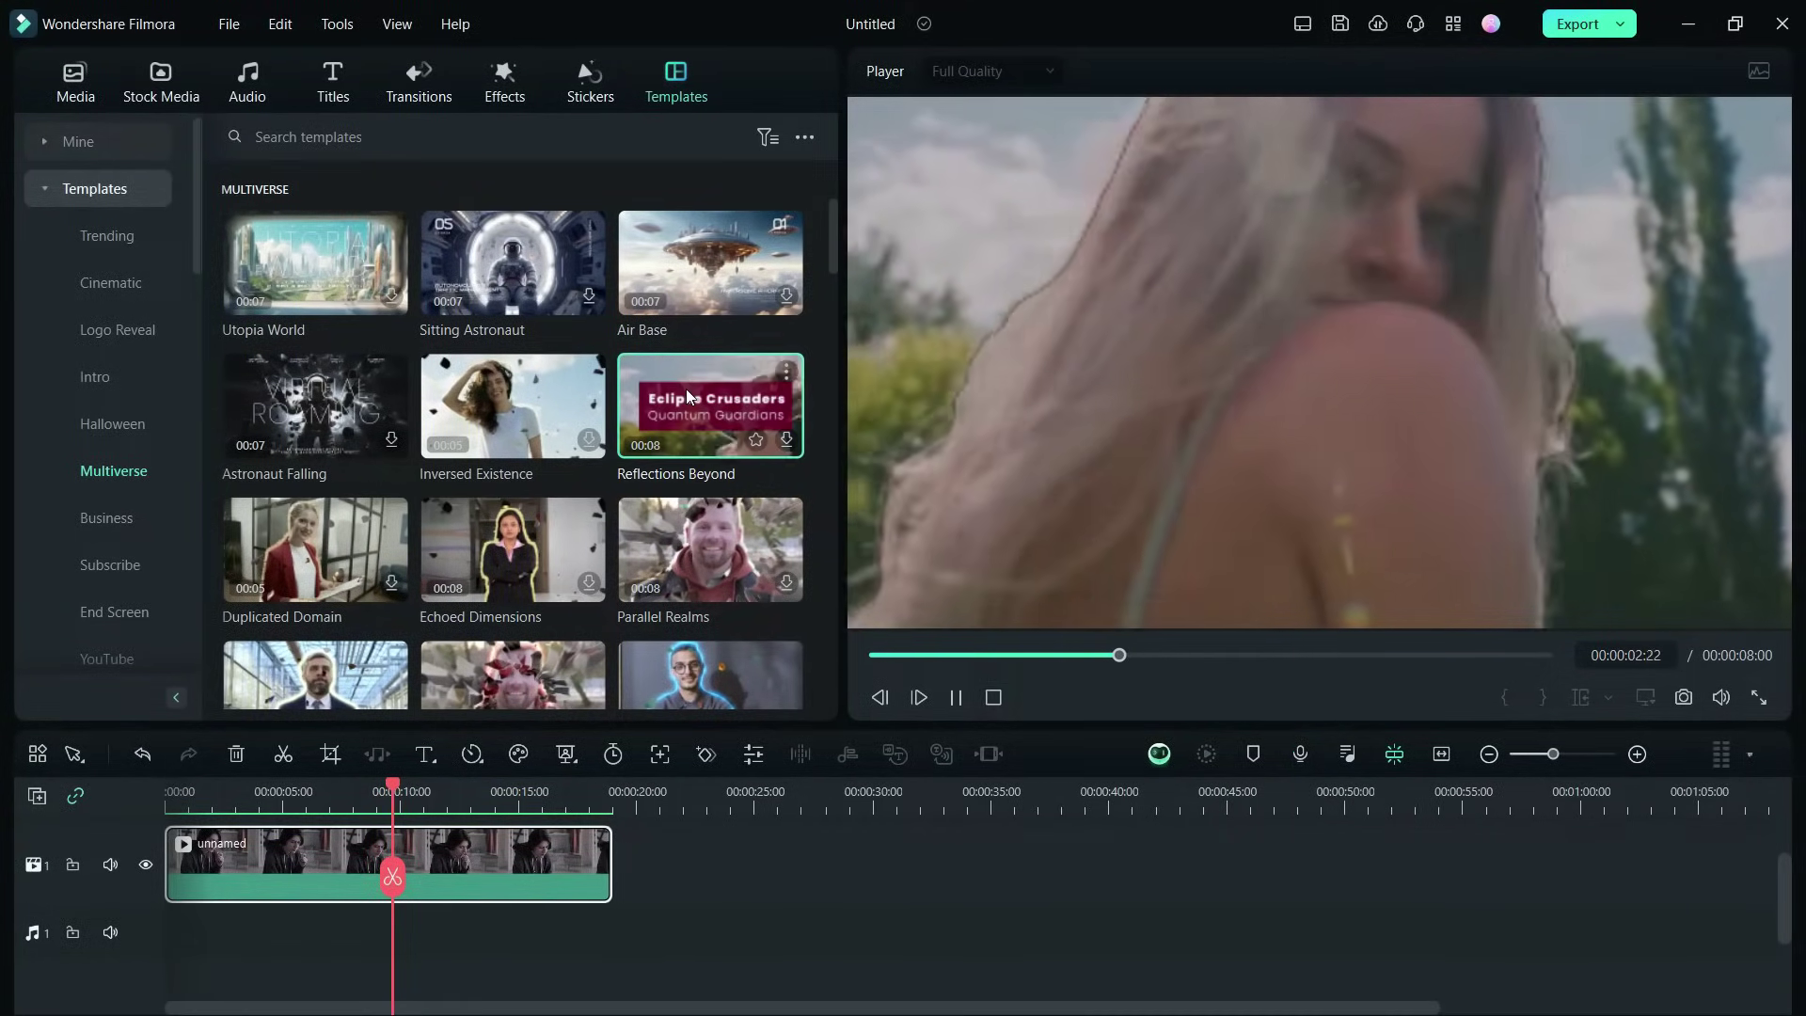
click(528, 399)
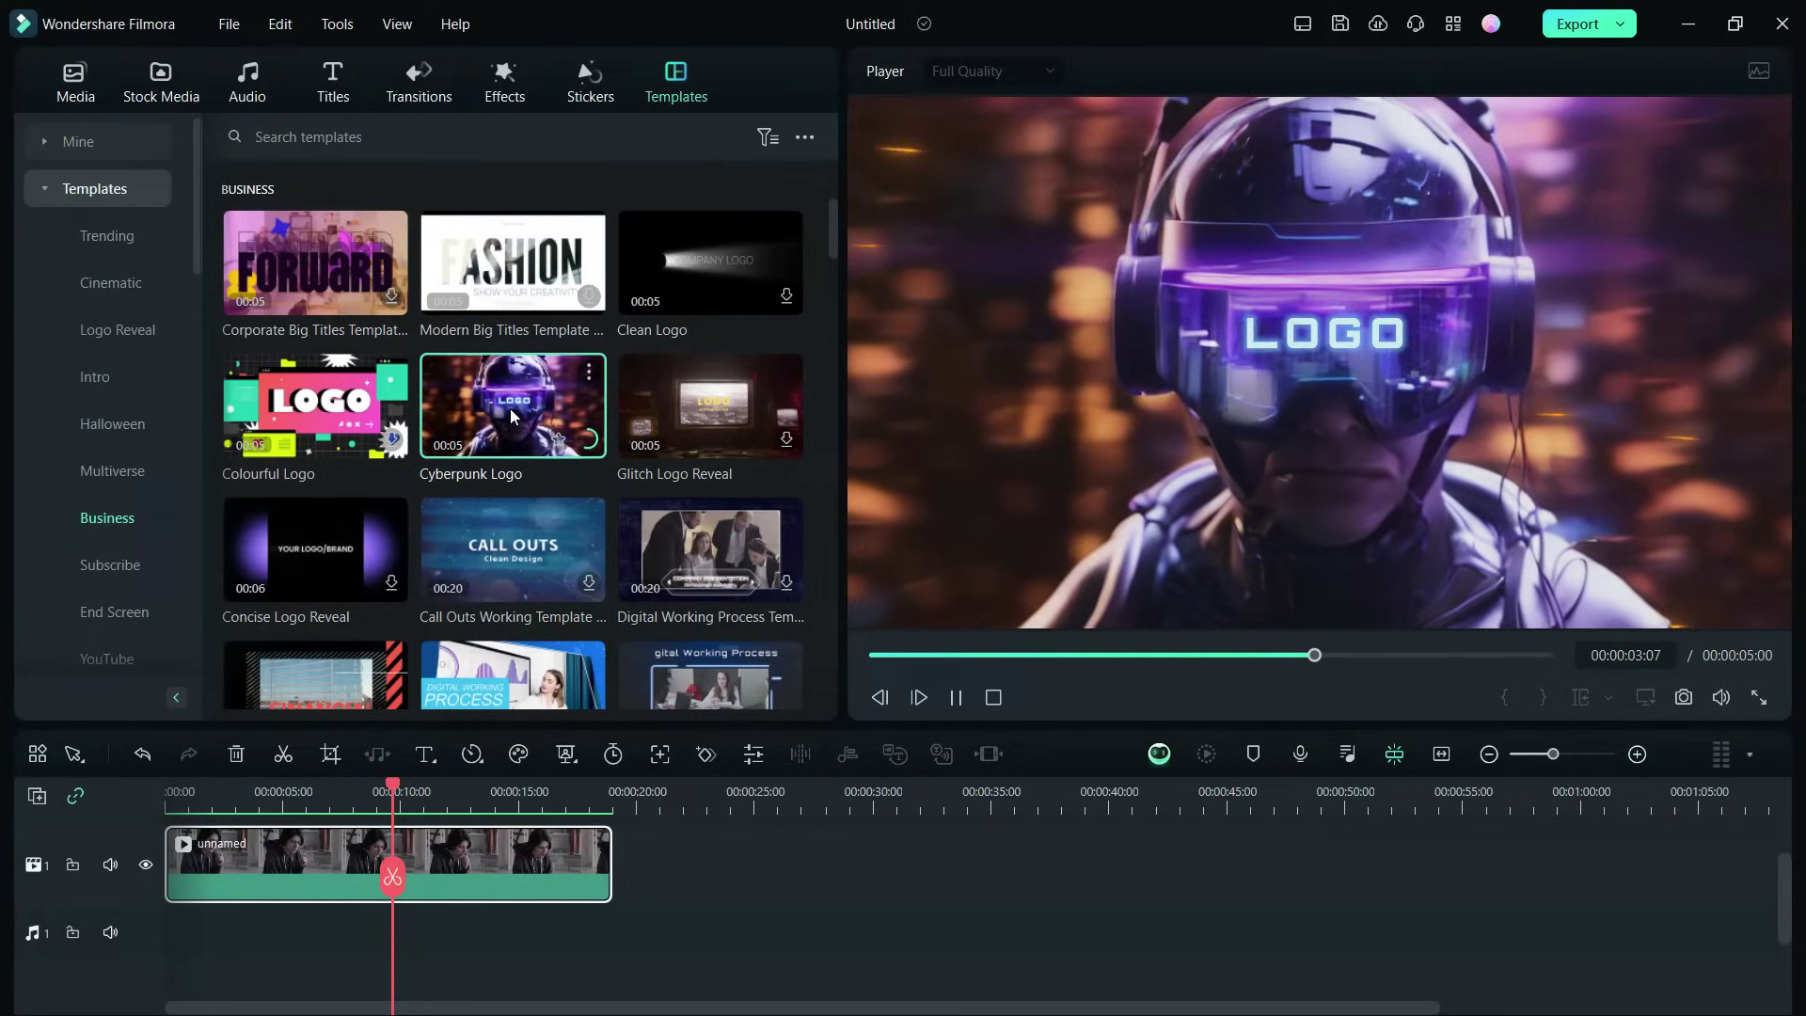
scroll(92, 519, down, 2)
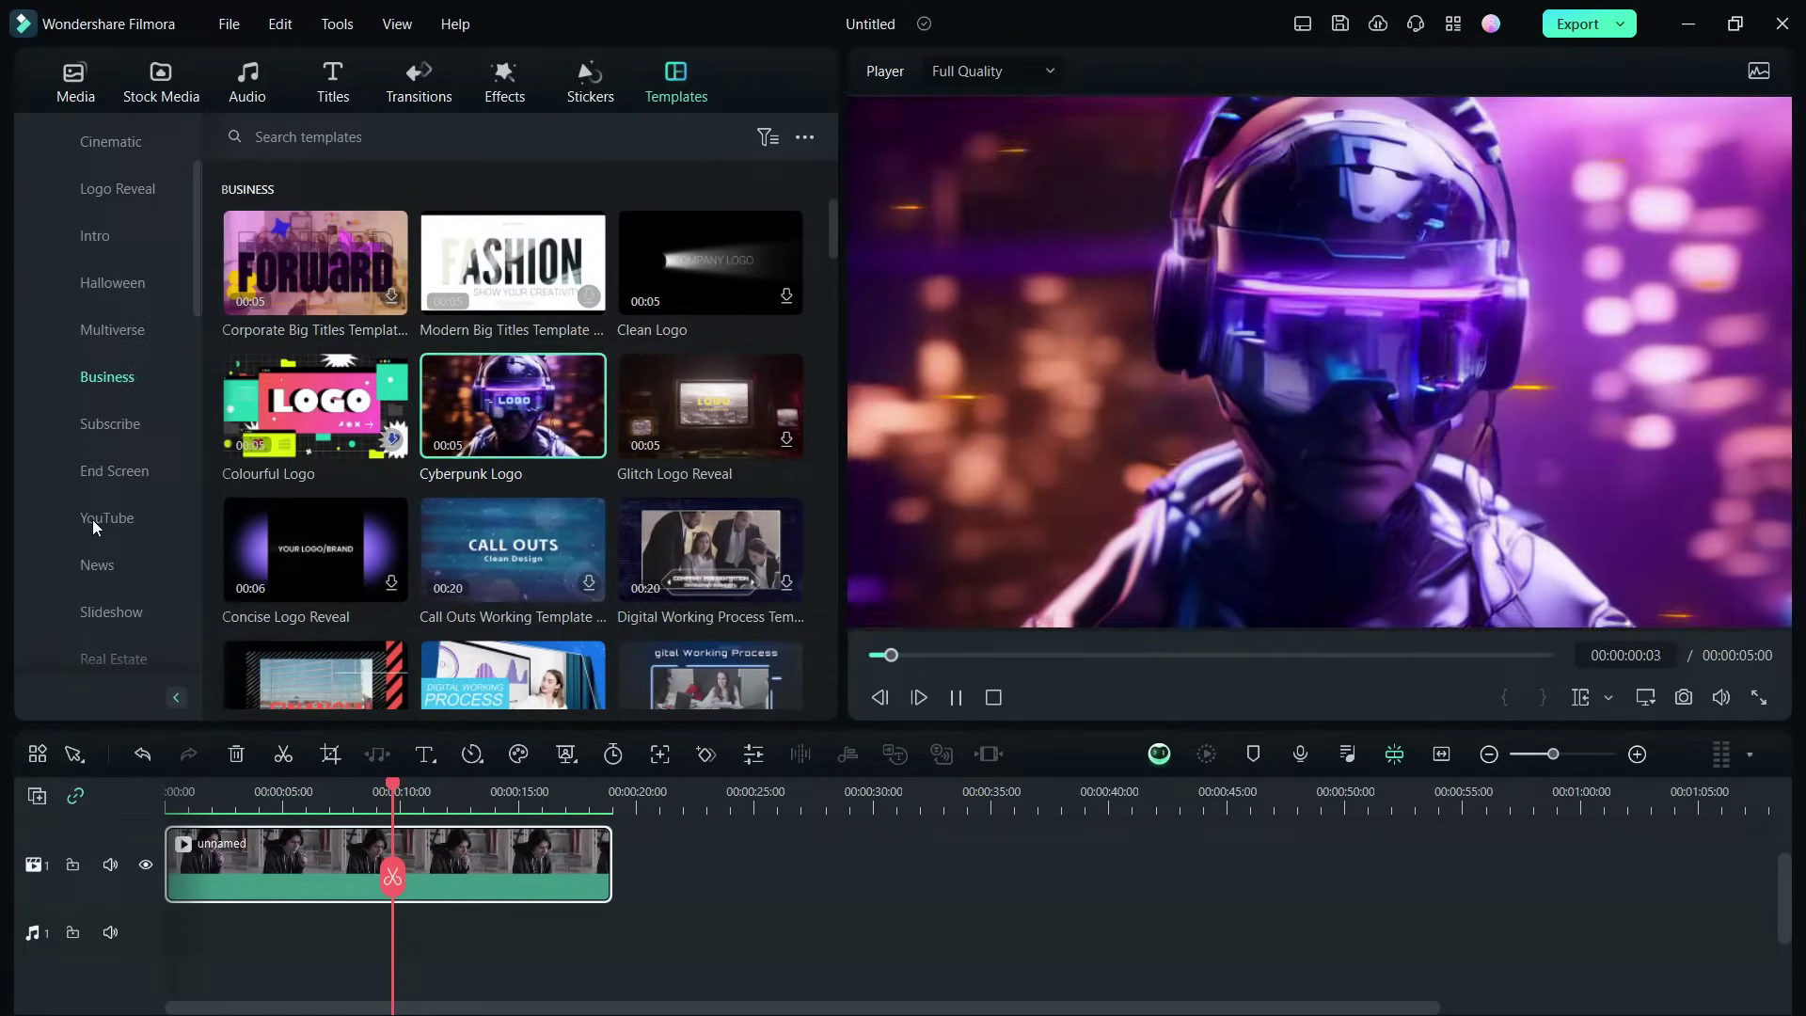
click(94, 516)
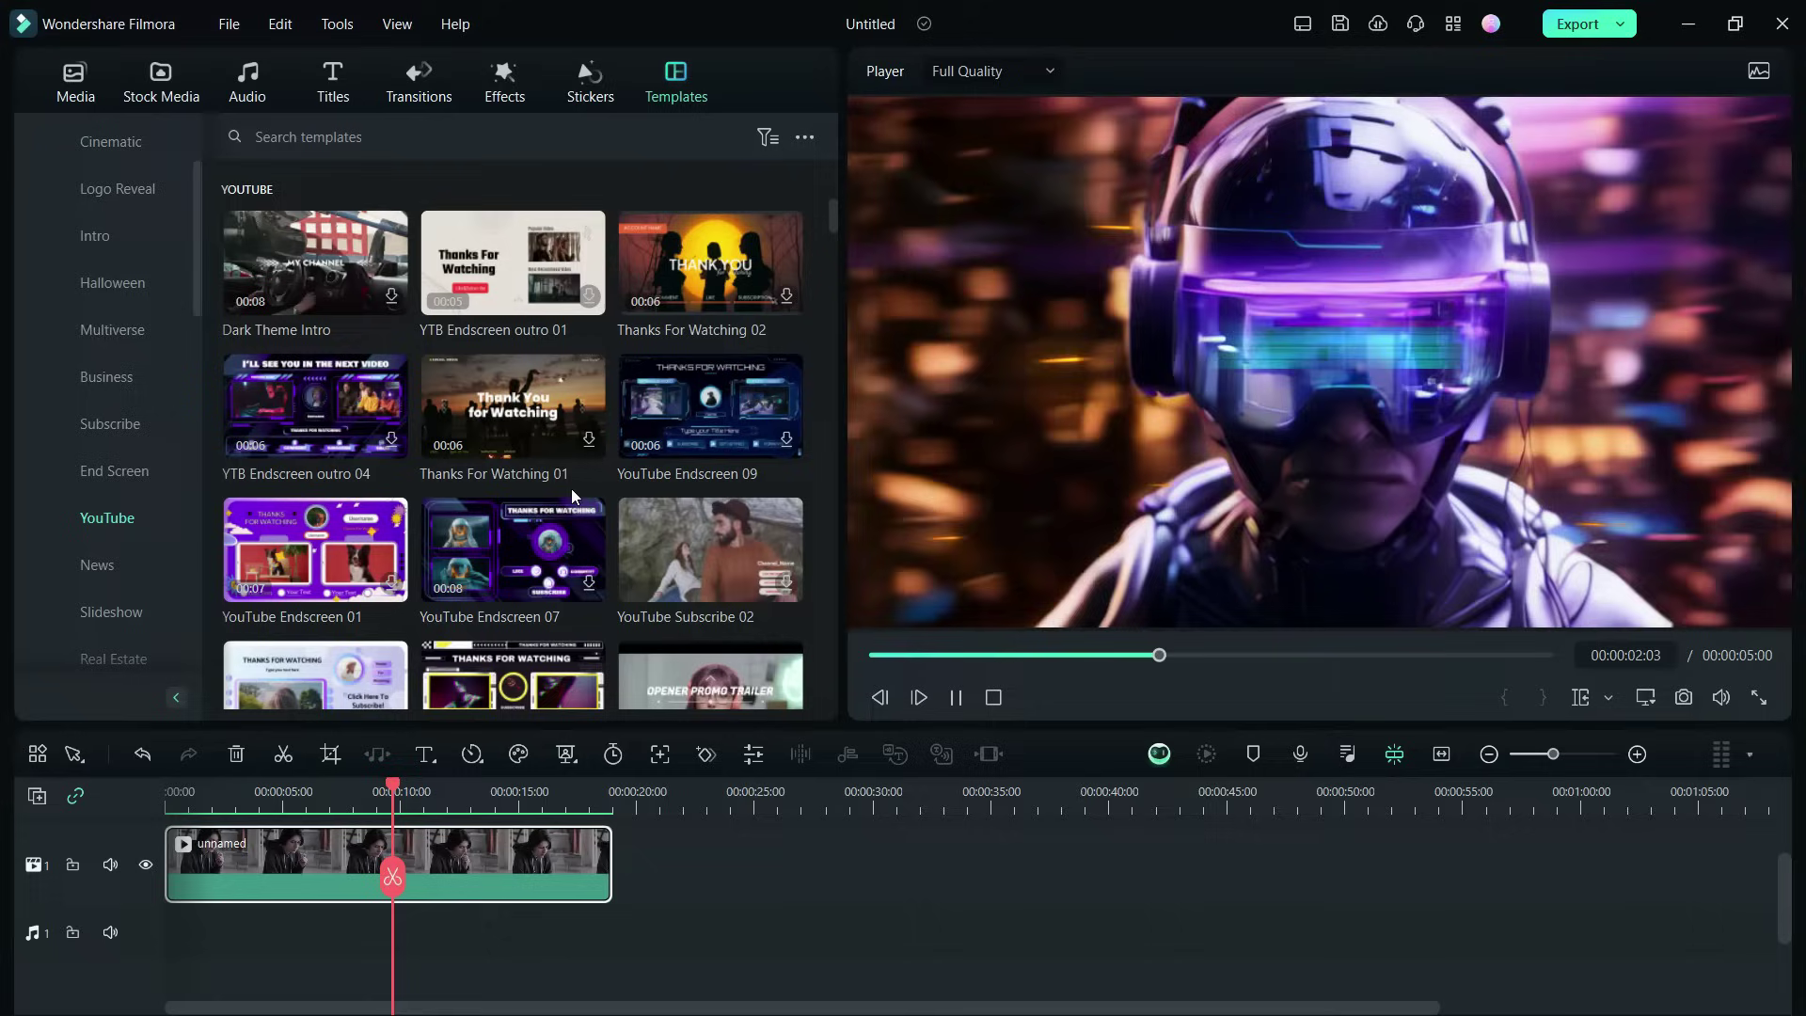
click(526, 411)
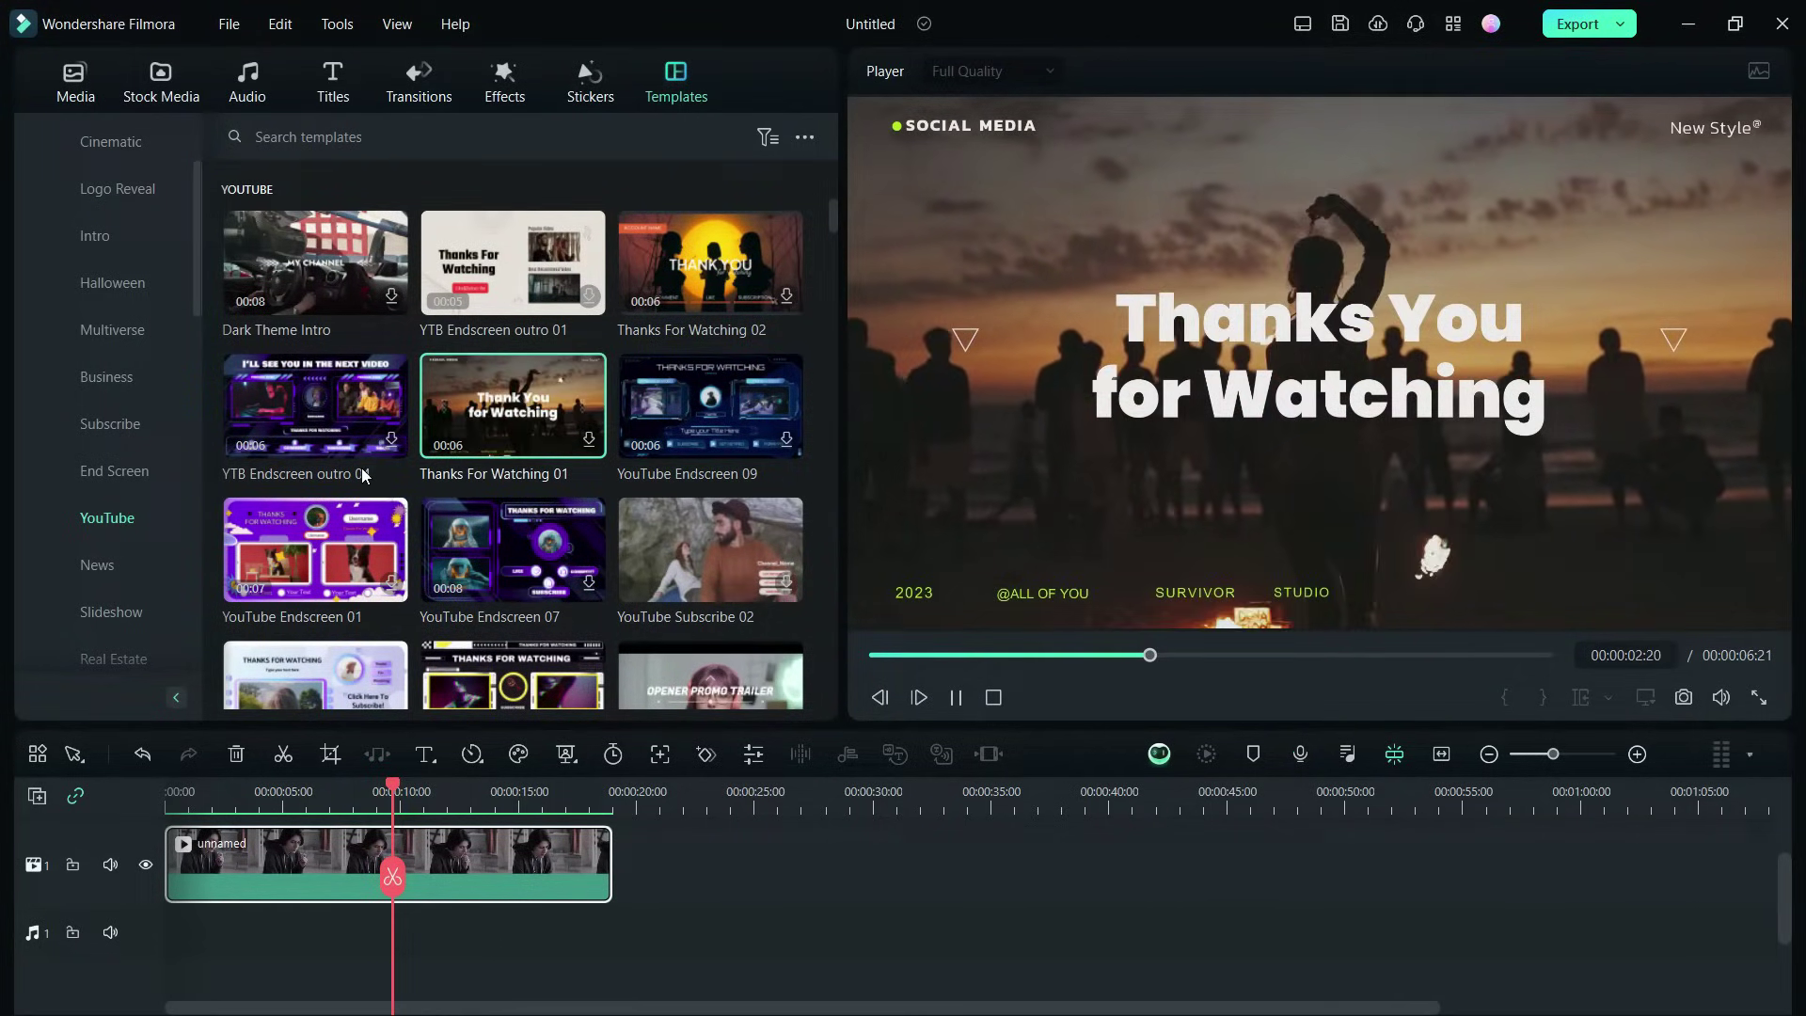
Step: Preview Unboxing Template 03 and Unboxing Template 08 in the Unboxing category
scroll(150, 602, down, 6)
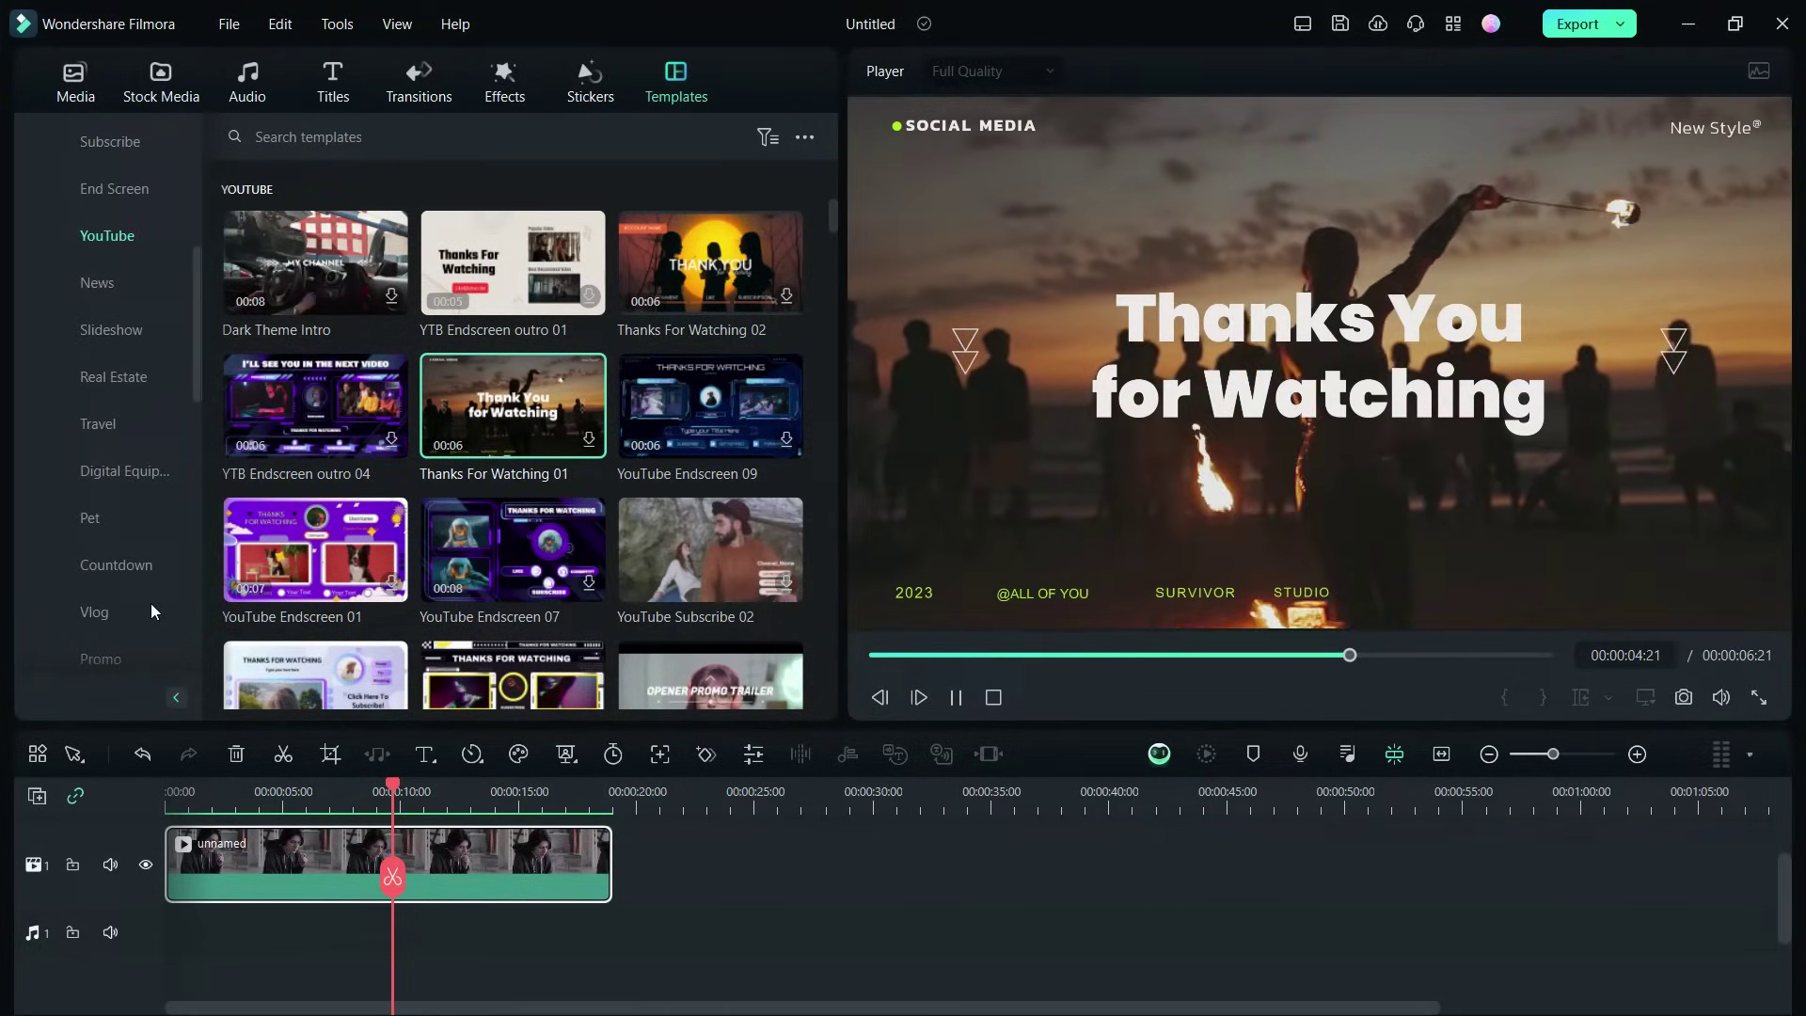
scroll(173, 561, down, 3)
scroll(177, 591, down, 3)
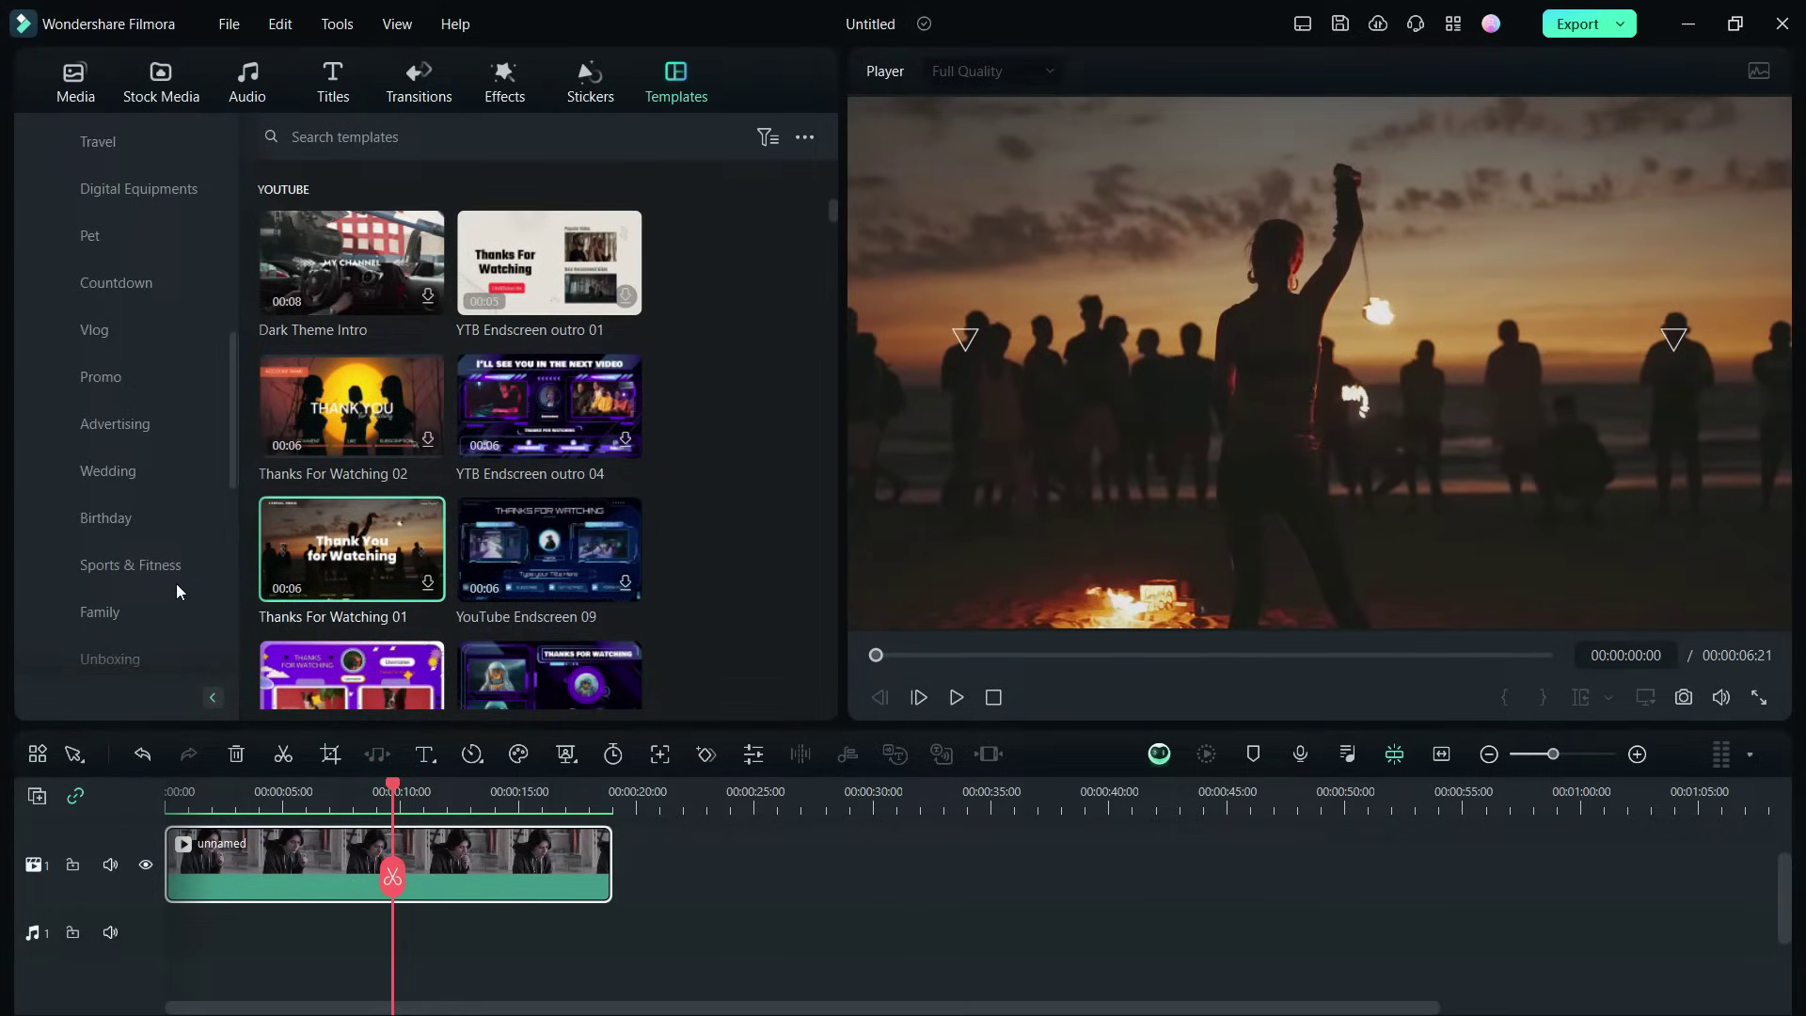
scroll(152, 602, down, 3)
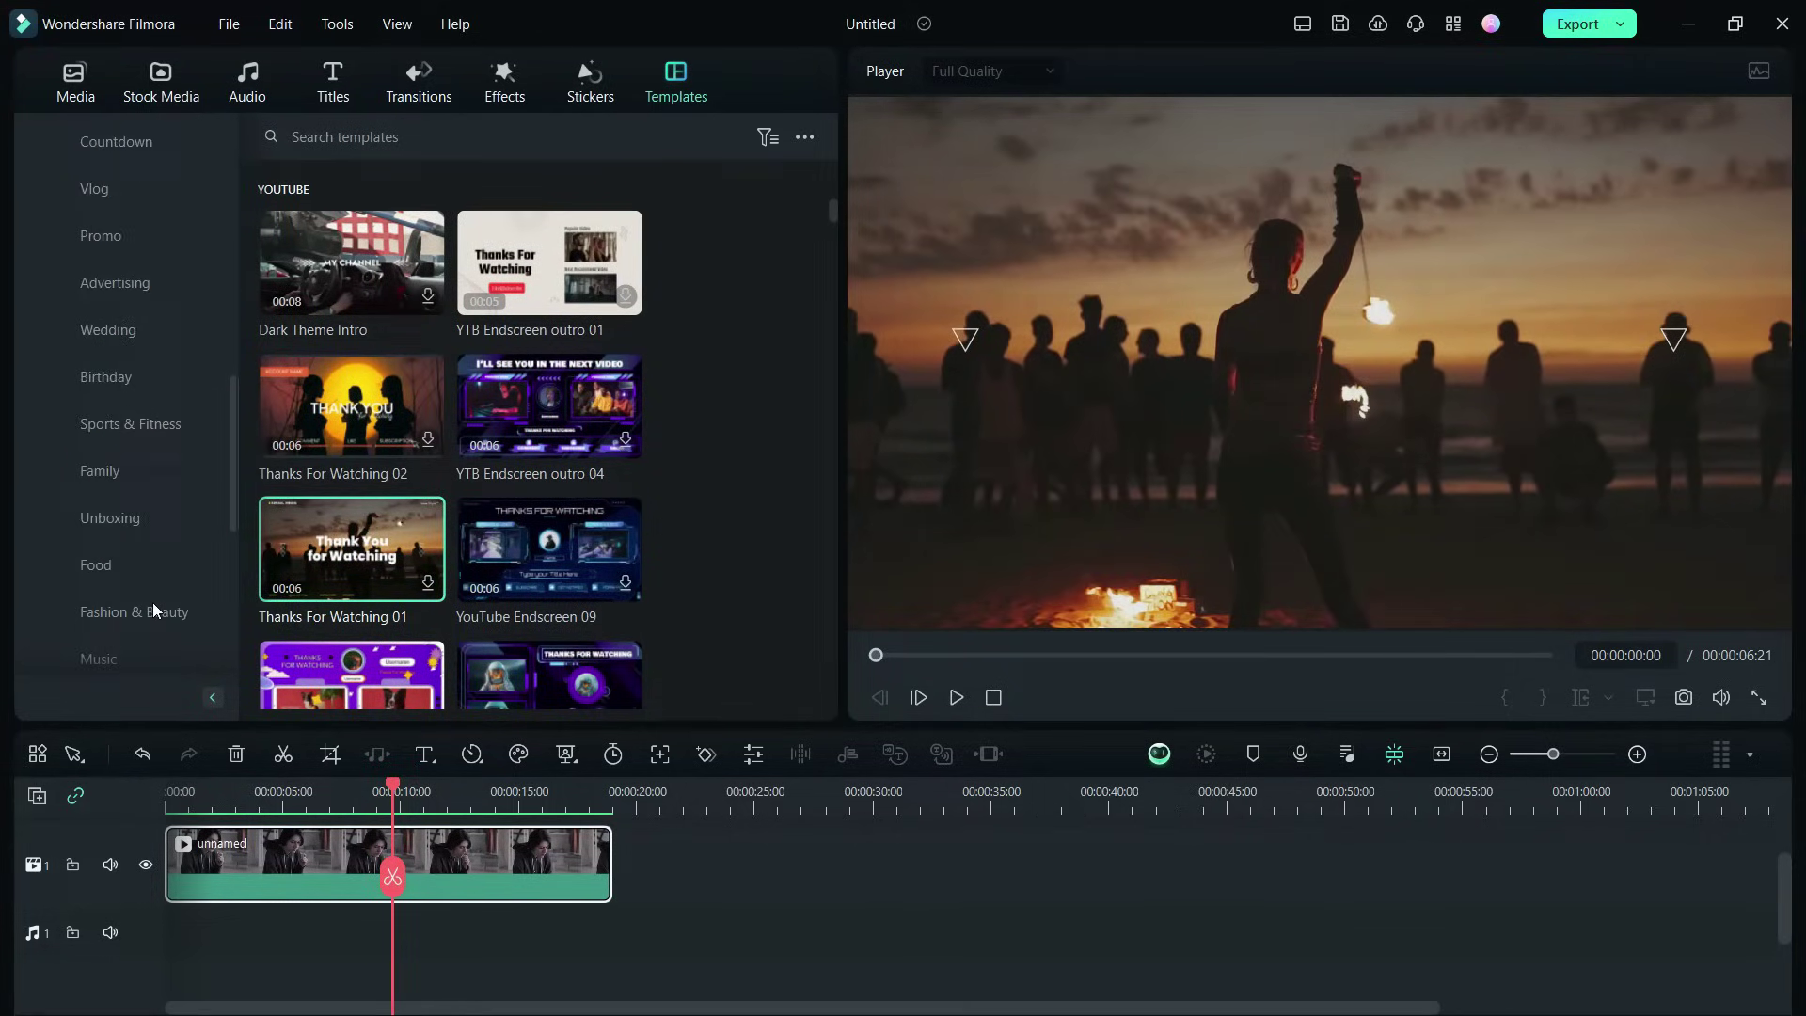
click(127, 516)
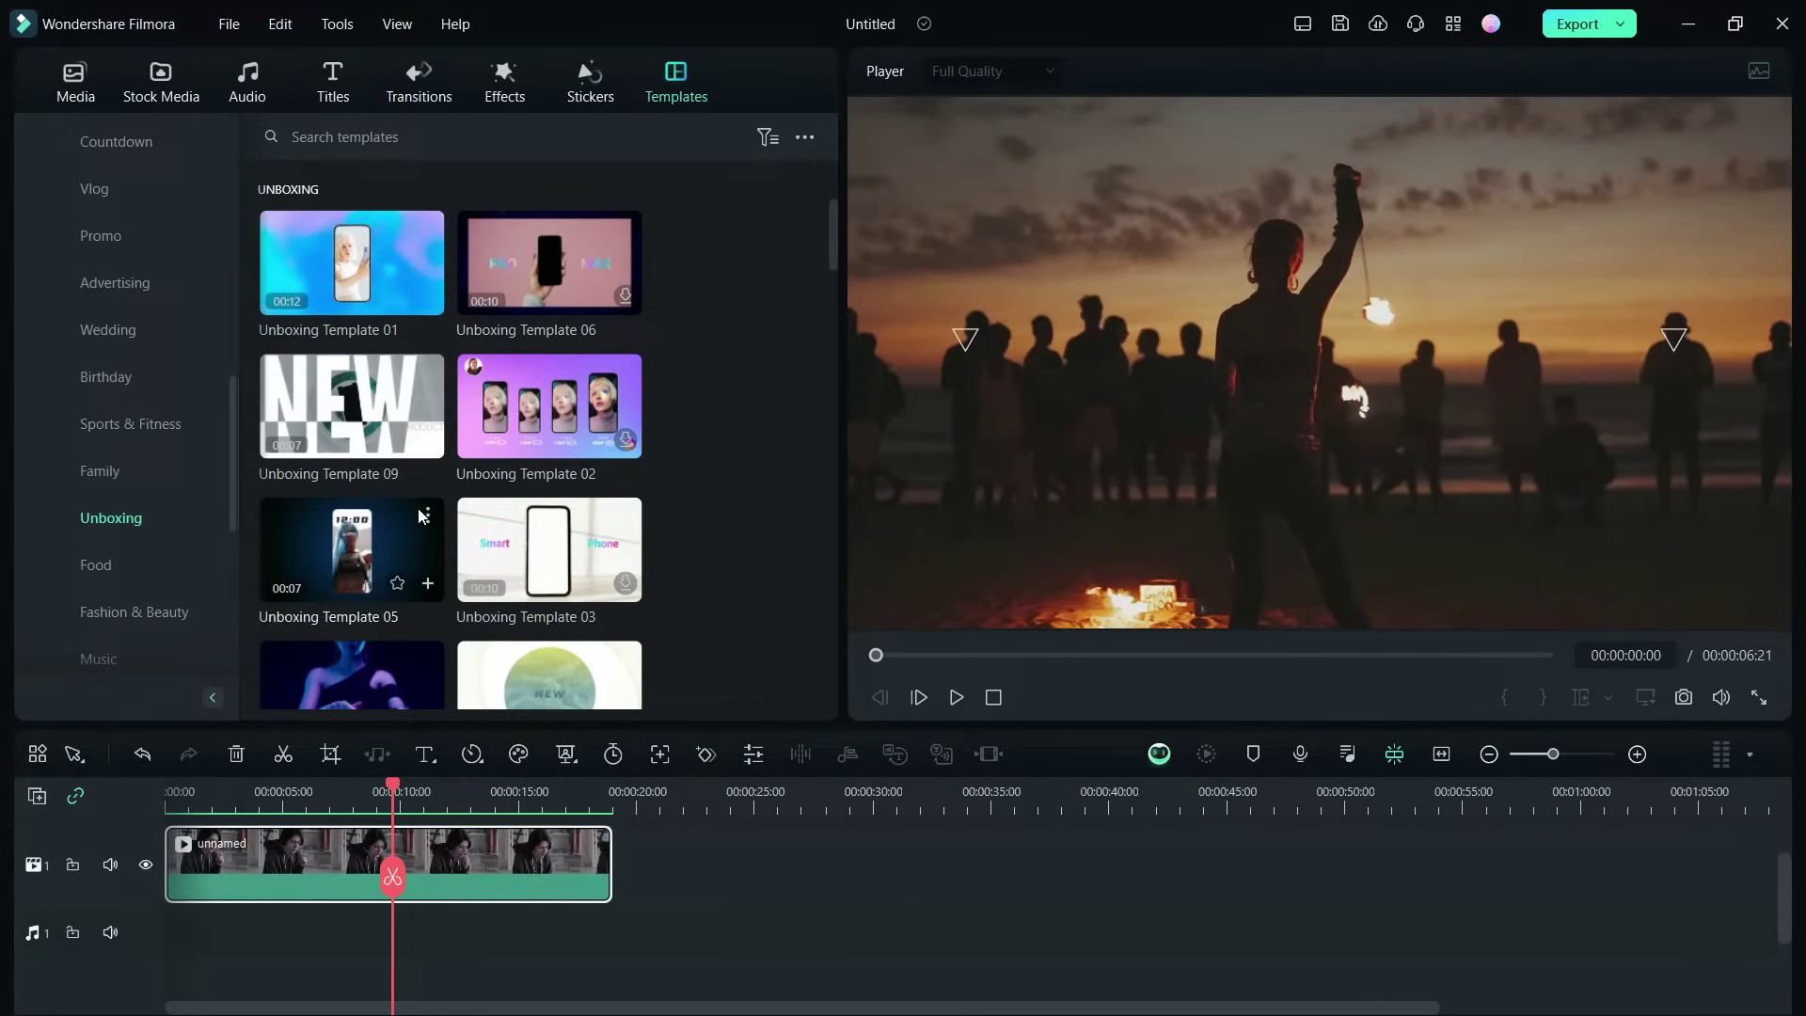
click(558, 548)
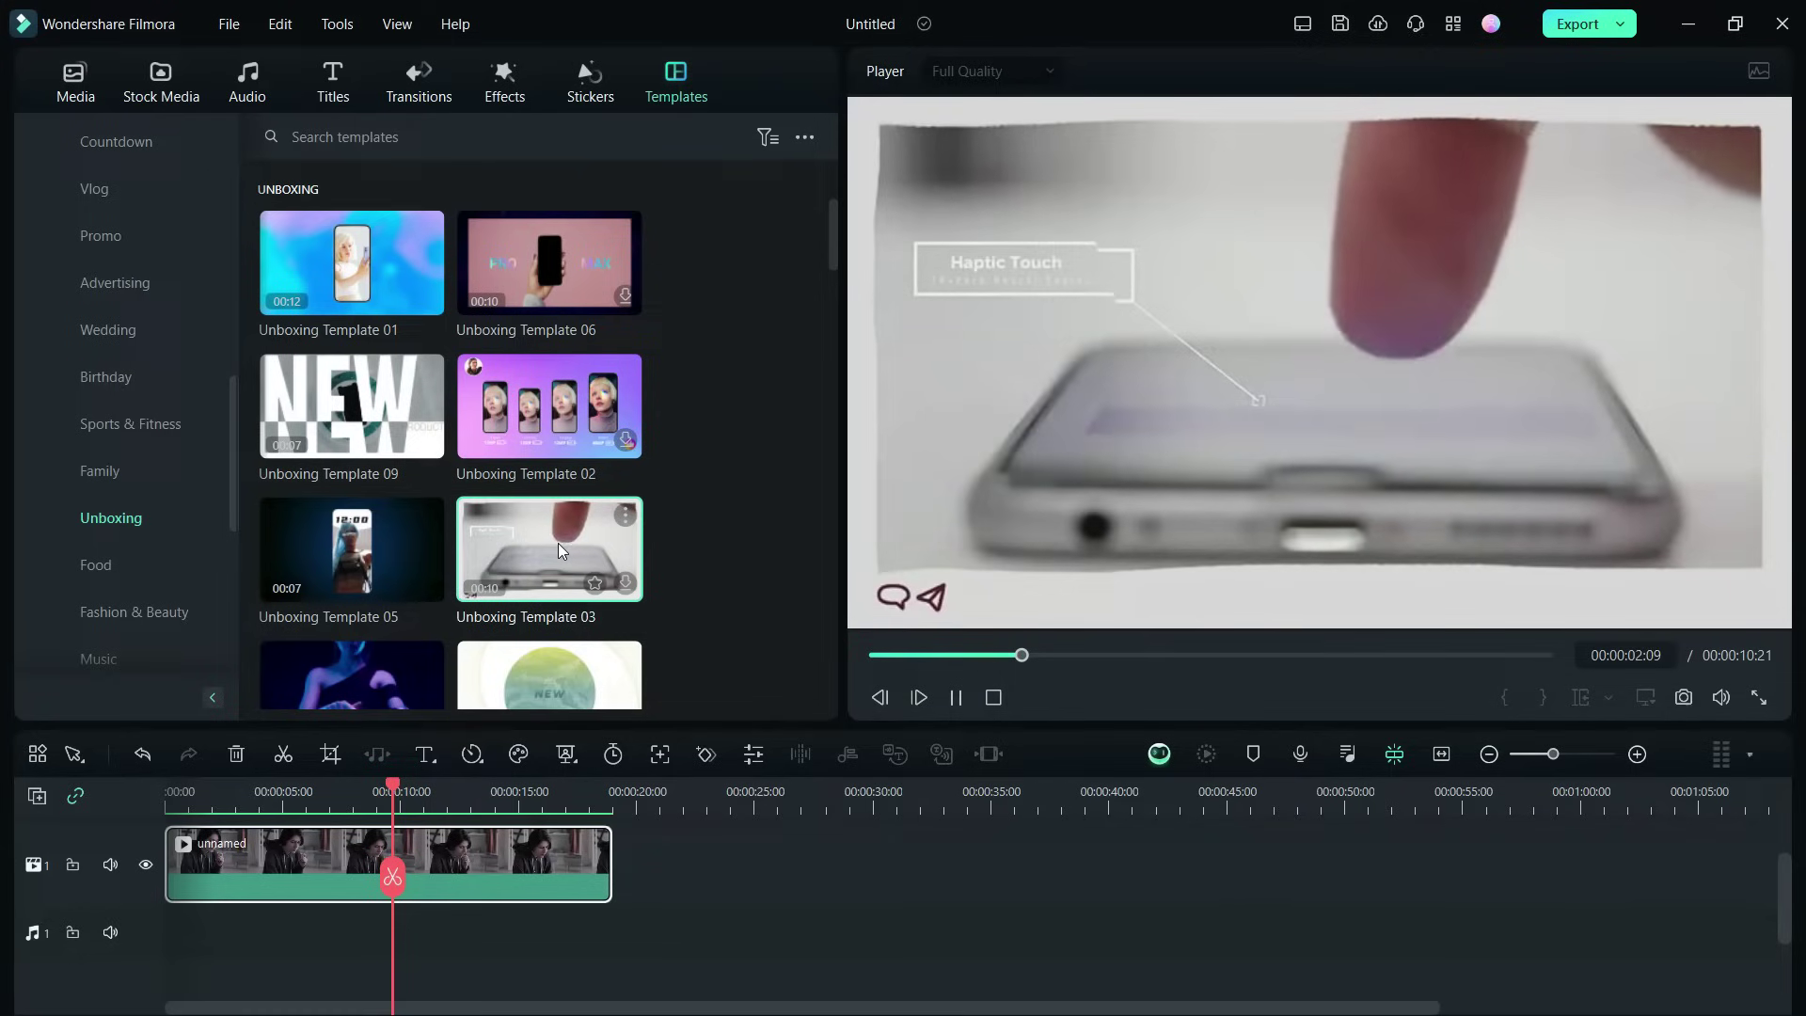
scroll(372, 496, down, 2)
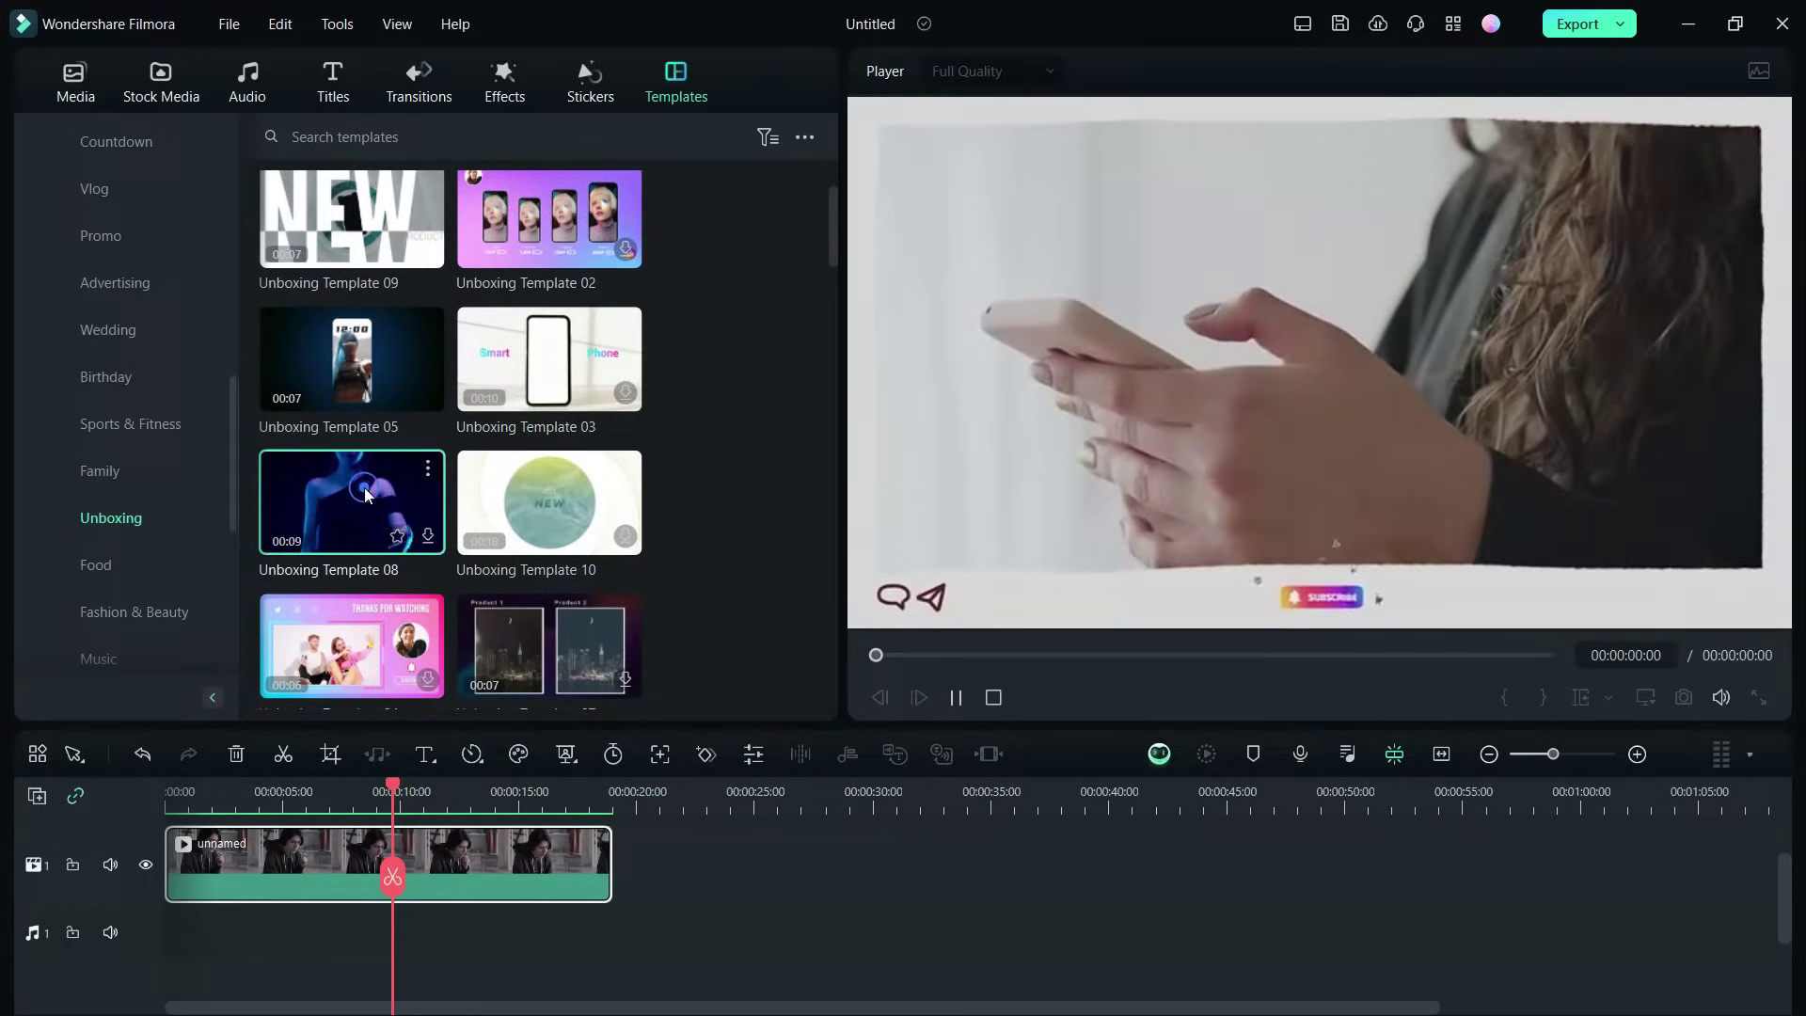
click(367, 495)
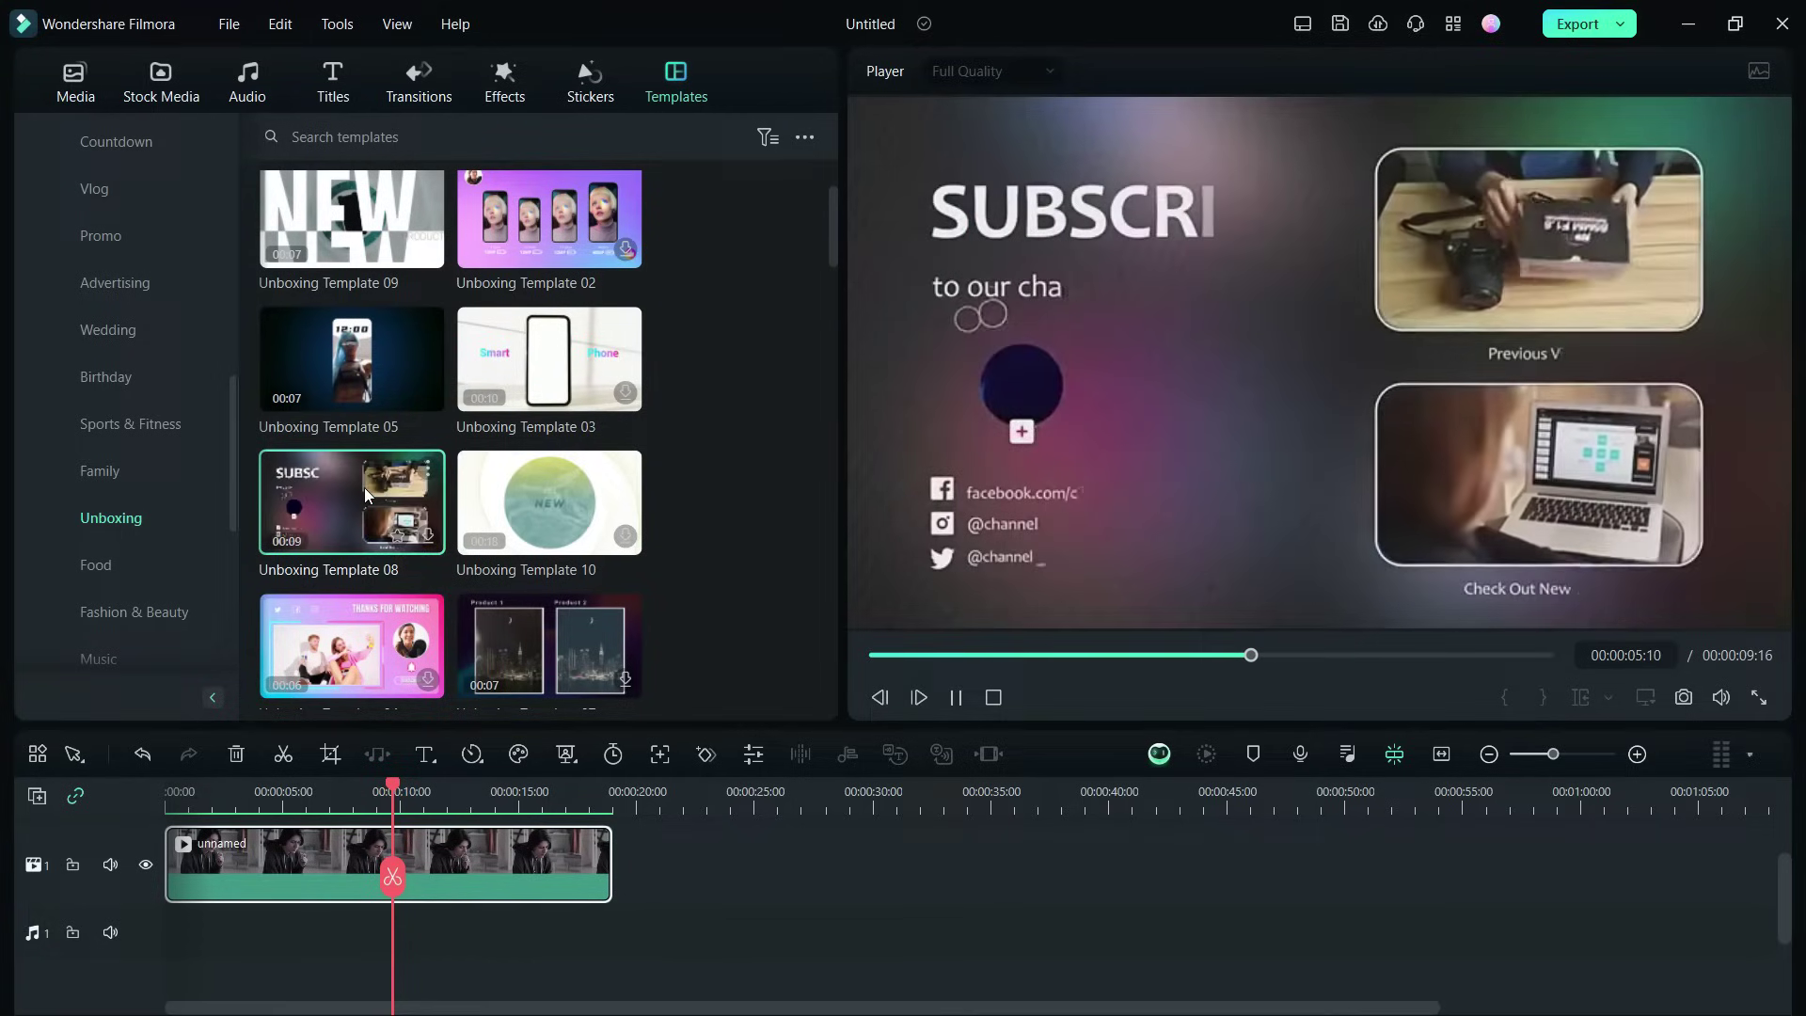
Step: Show the Food templates in a wider three-column grid
scroll(364, 487, down, 1)
scroll(364, 487, down, 5)
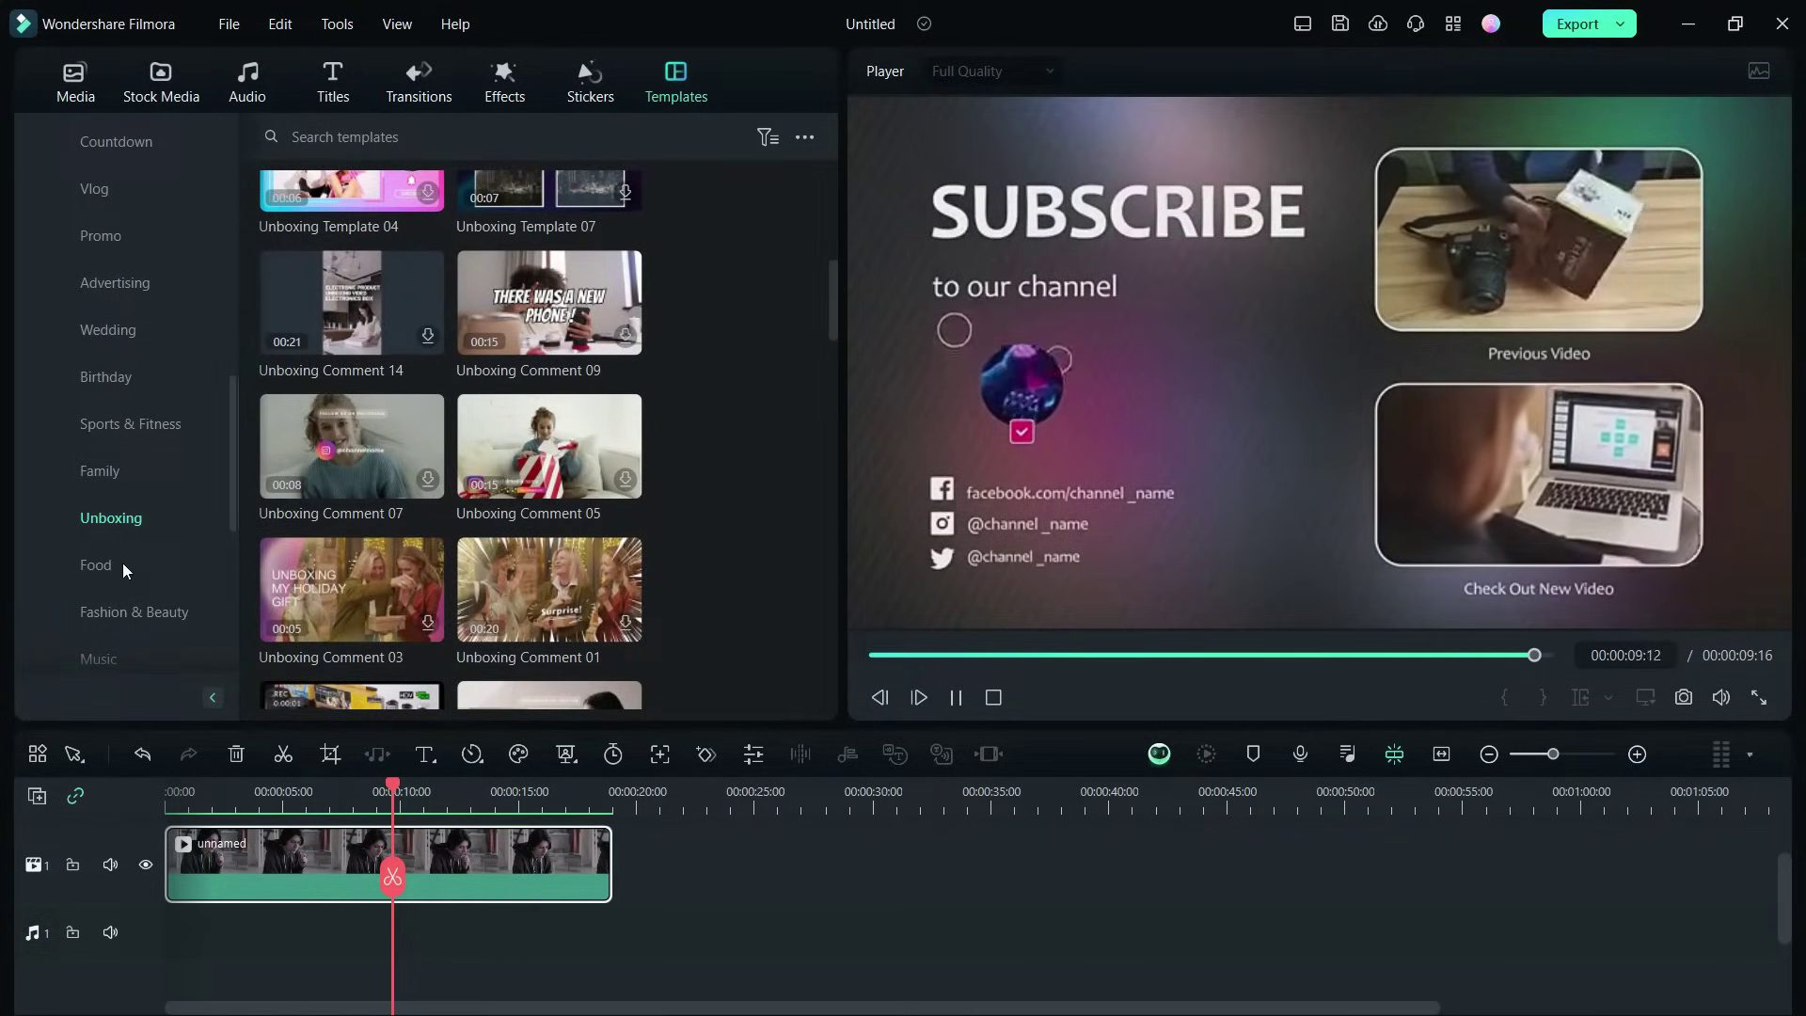
click(109, 562)
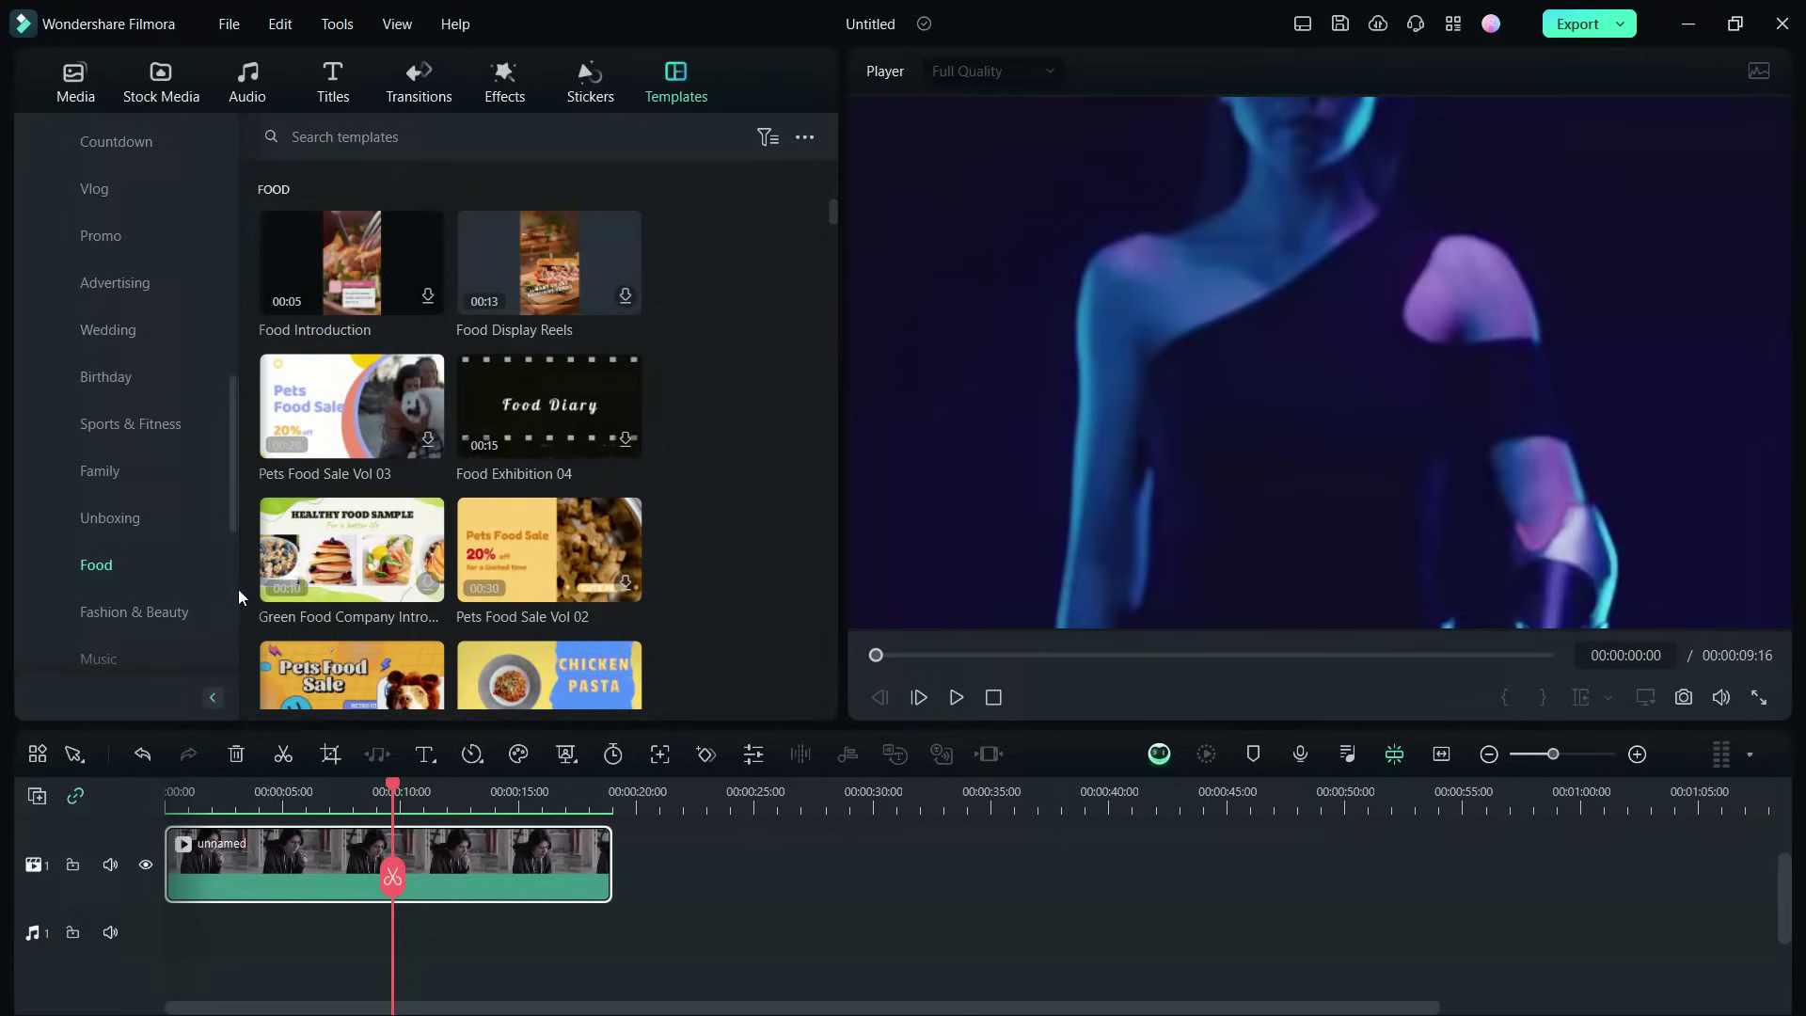
drag(237, 588, 204, 590)
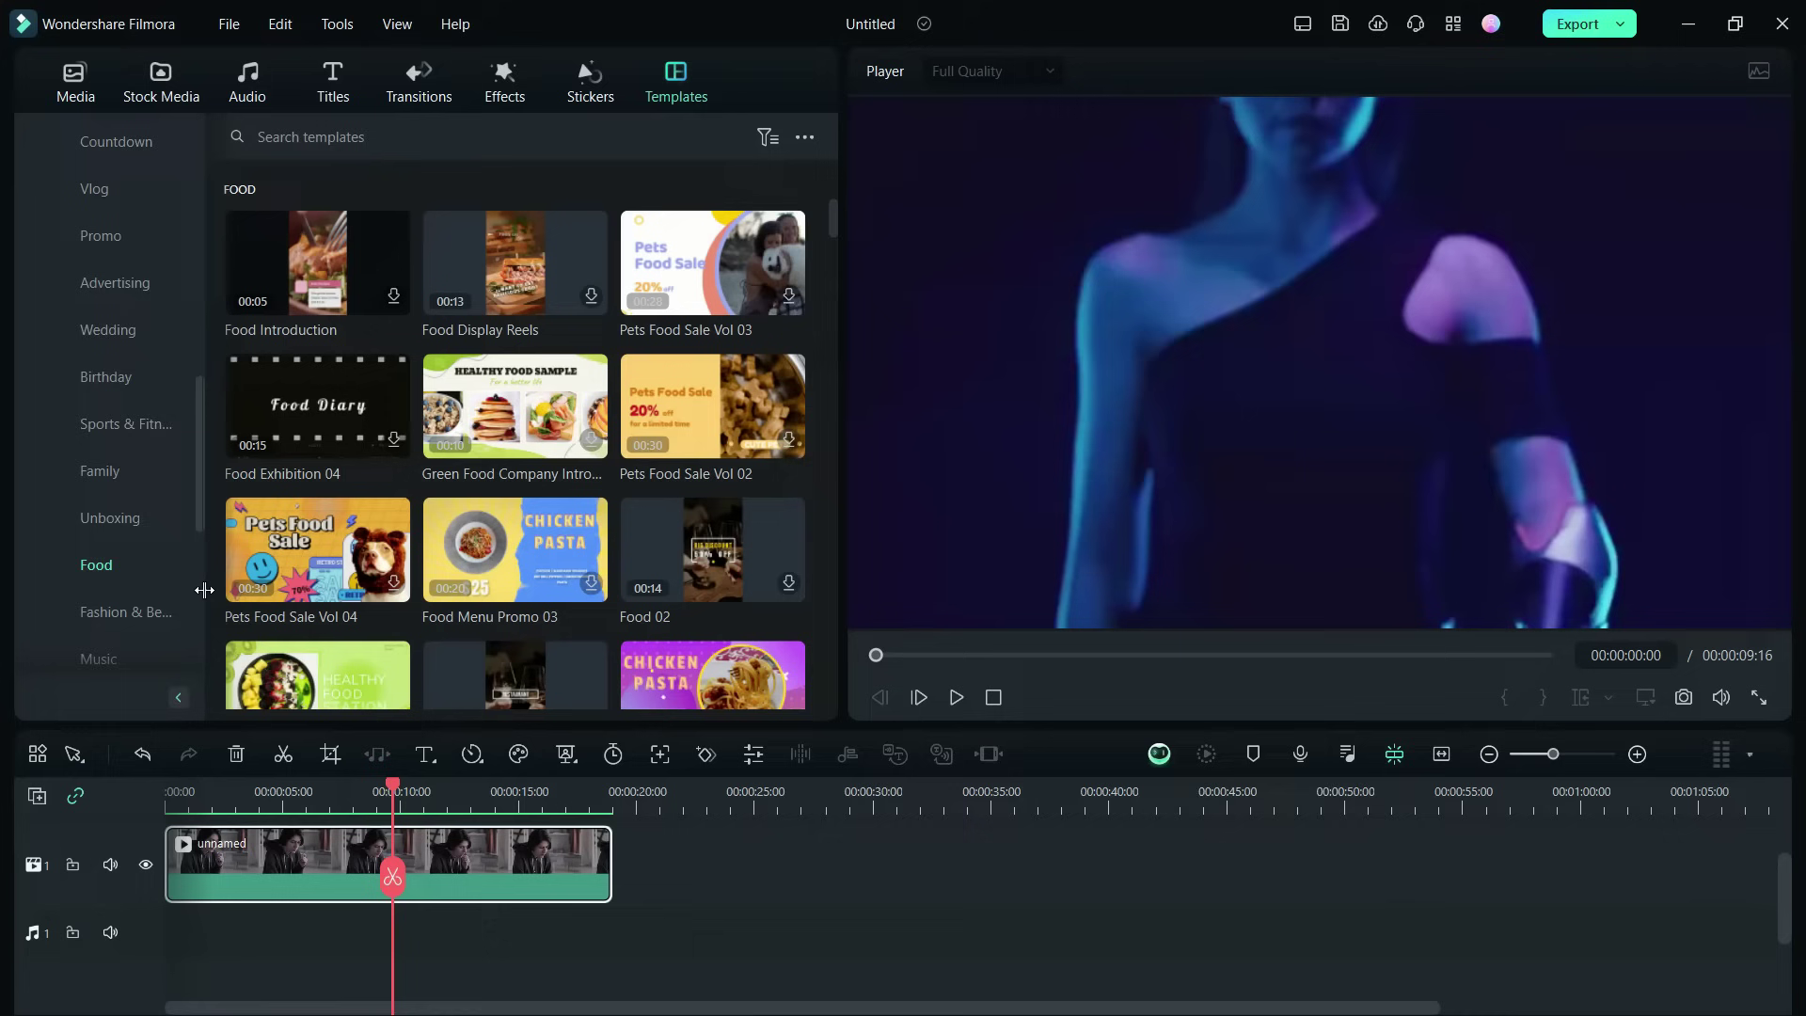
Step: Preview Coffee With Jazz and place it on the timeline as a 25-second clip
click(282, 367)
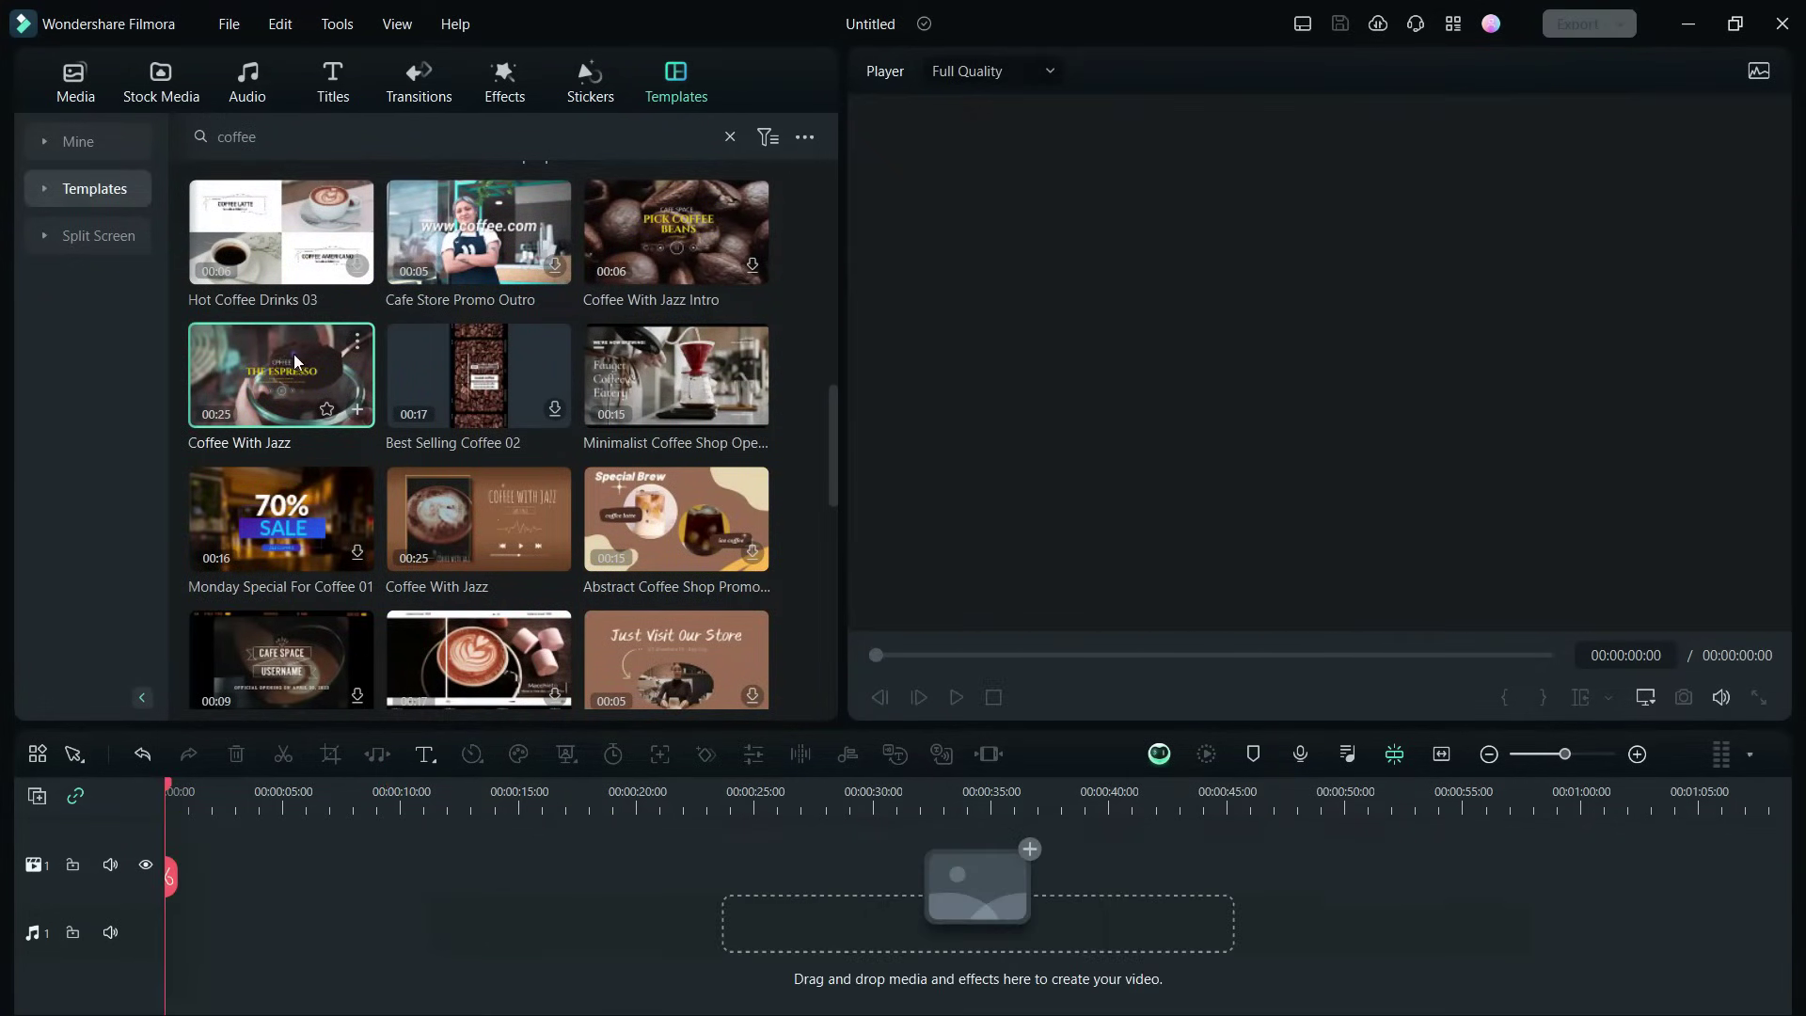
drag(282, 367, 170, 925)
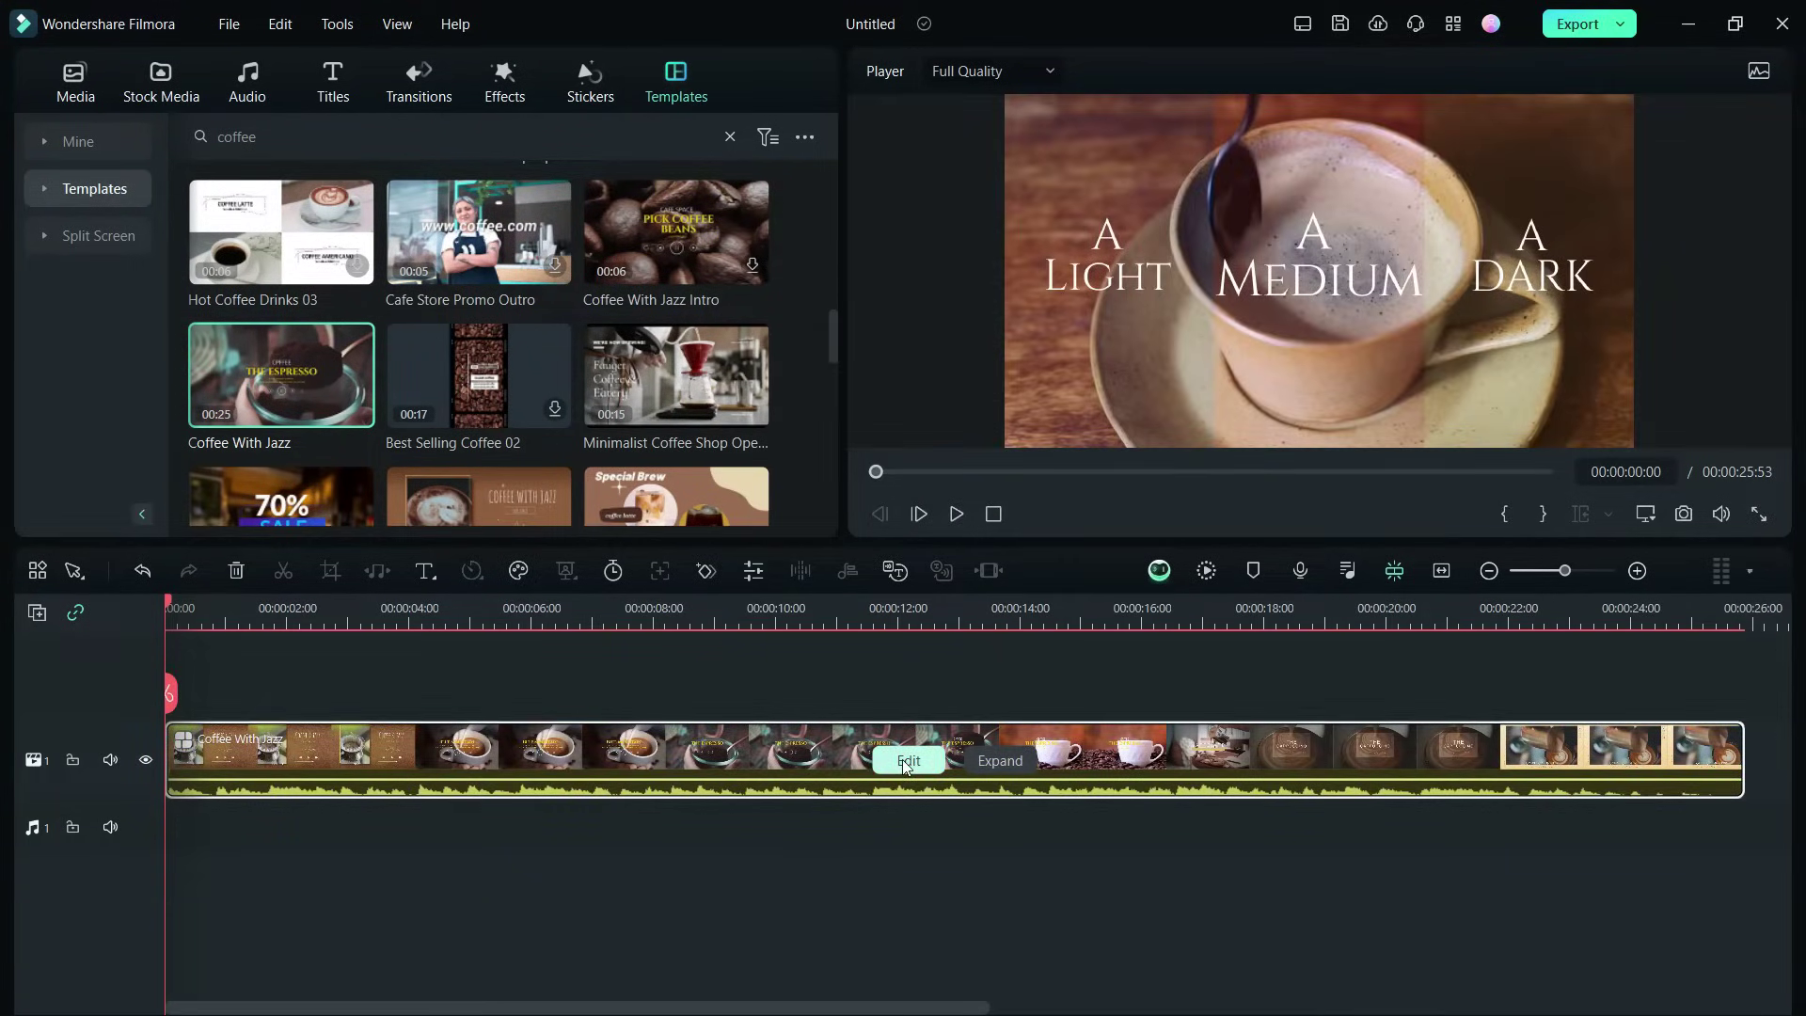
click(999, 760)
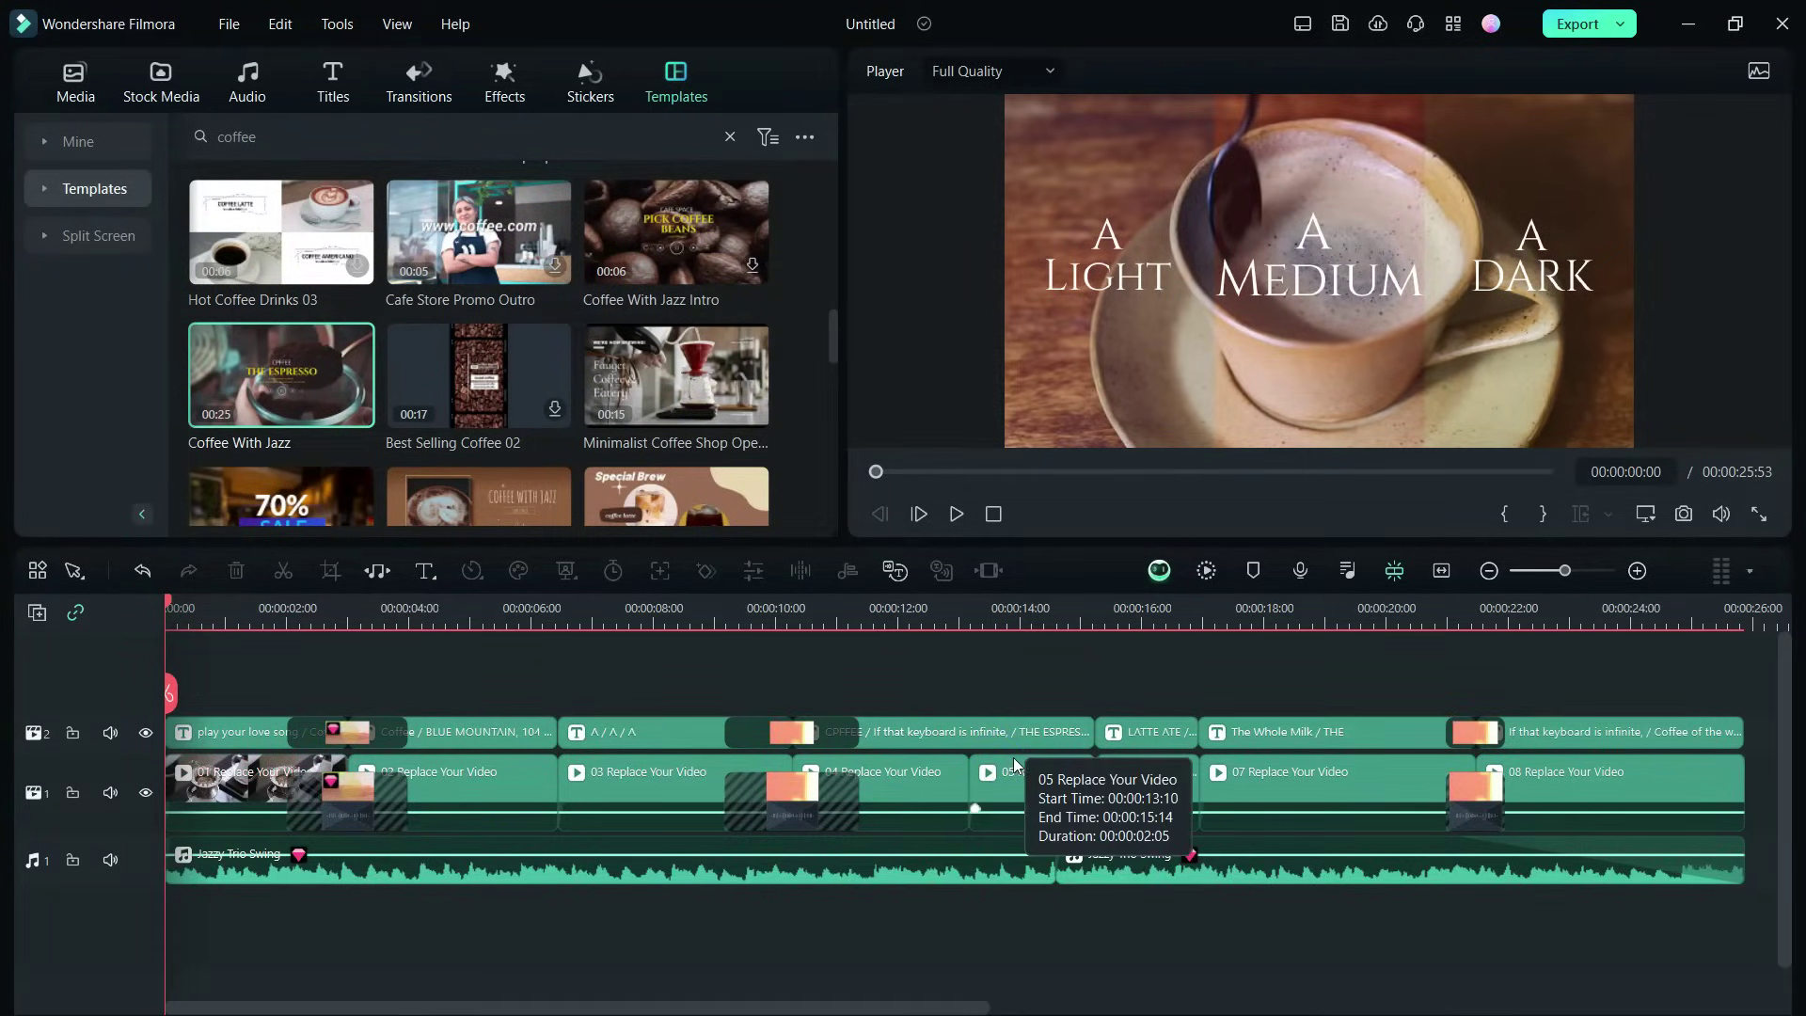
drag(985, 551, 983, 534)
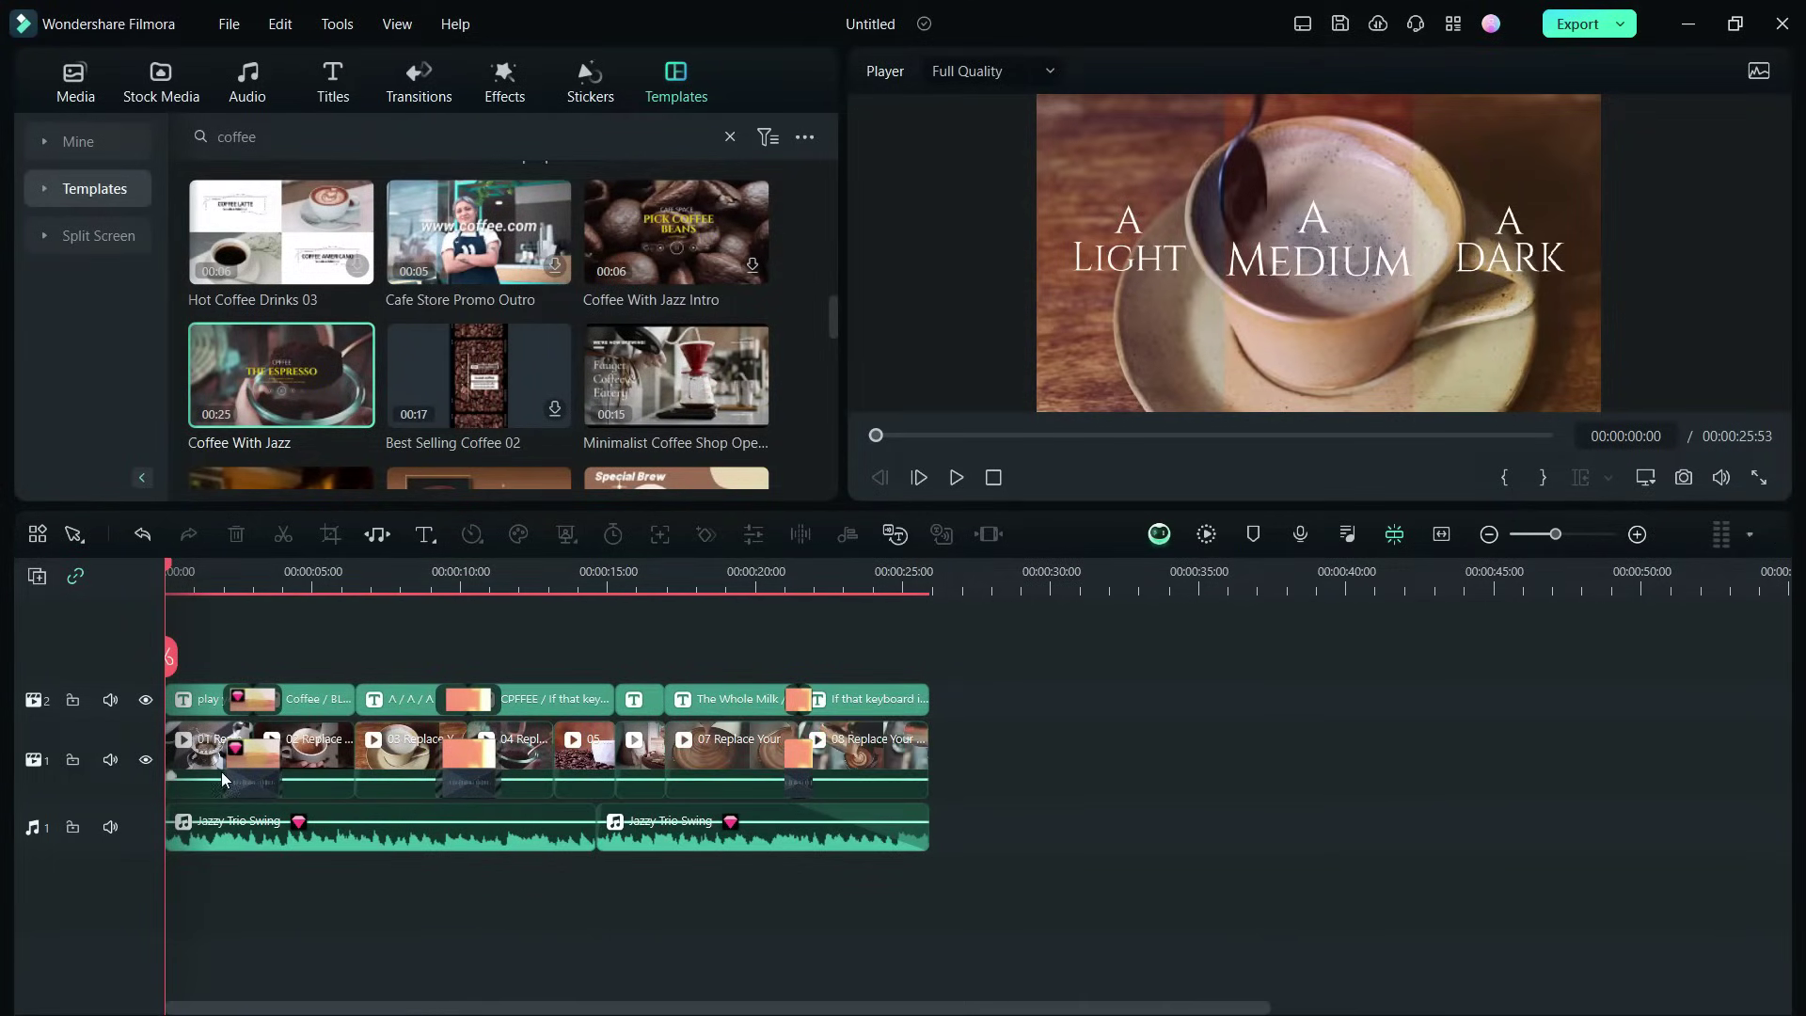
click(536, 701)
click(187, 703)
double_click(202, 703)
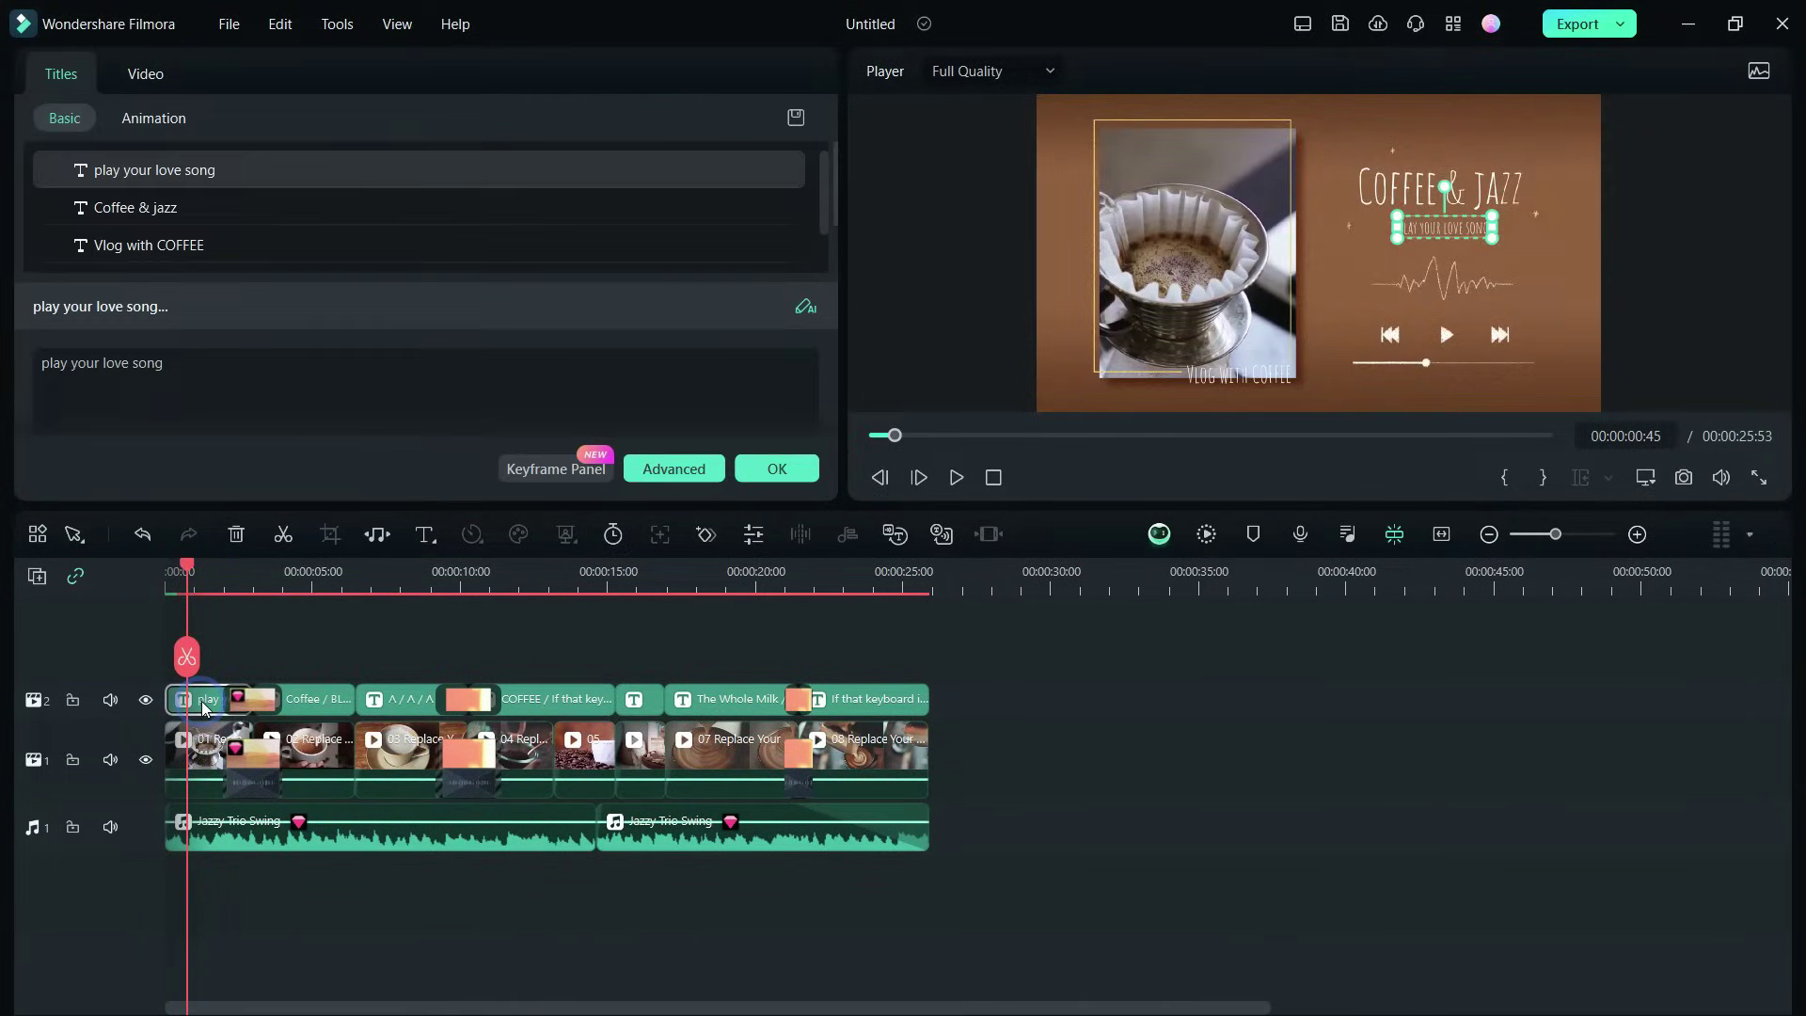
click(136, 207)
drag(132, 369, 28, 373)
text(My COffee S)
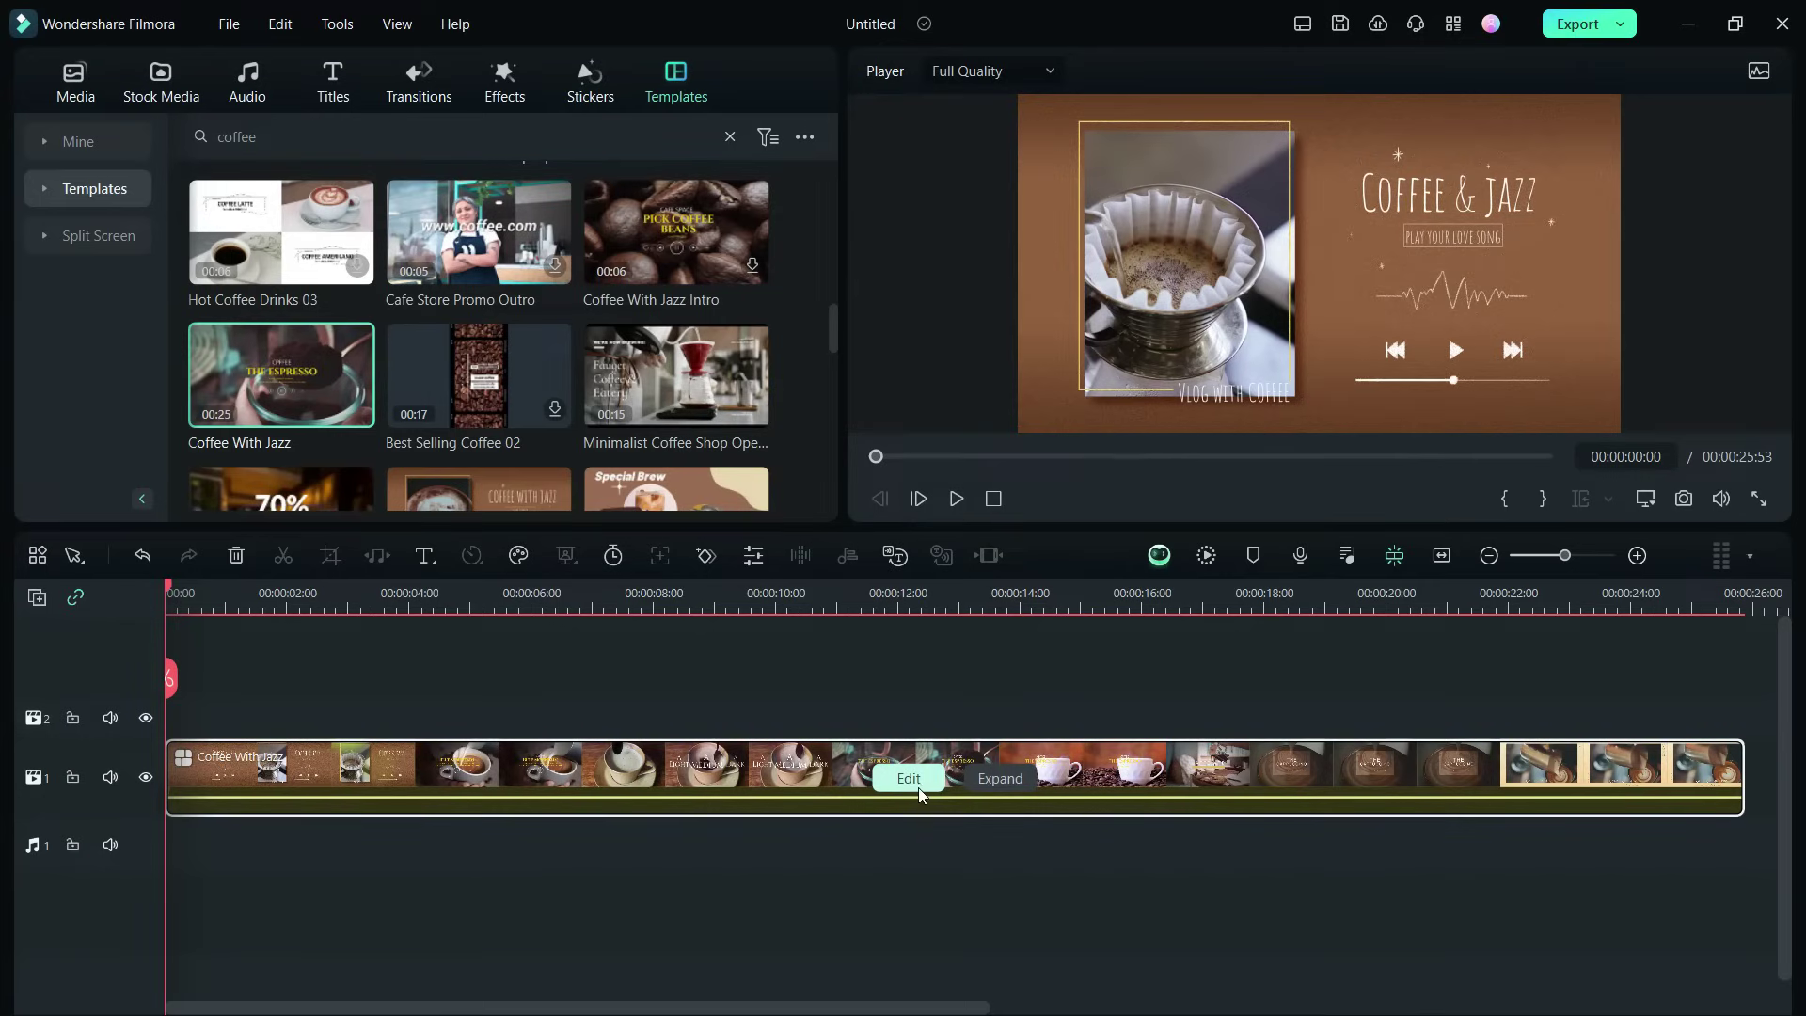
Step: Preview the Coffee With Jazz template in its clip replacement editor
click(908, 778)
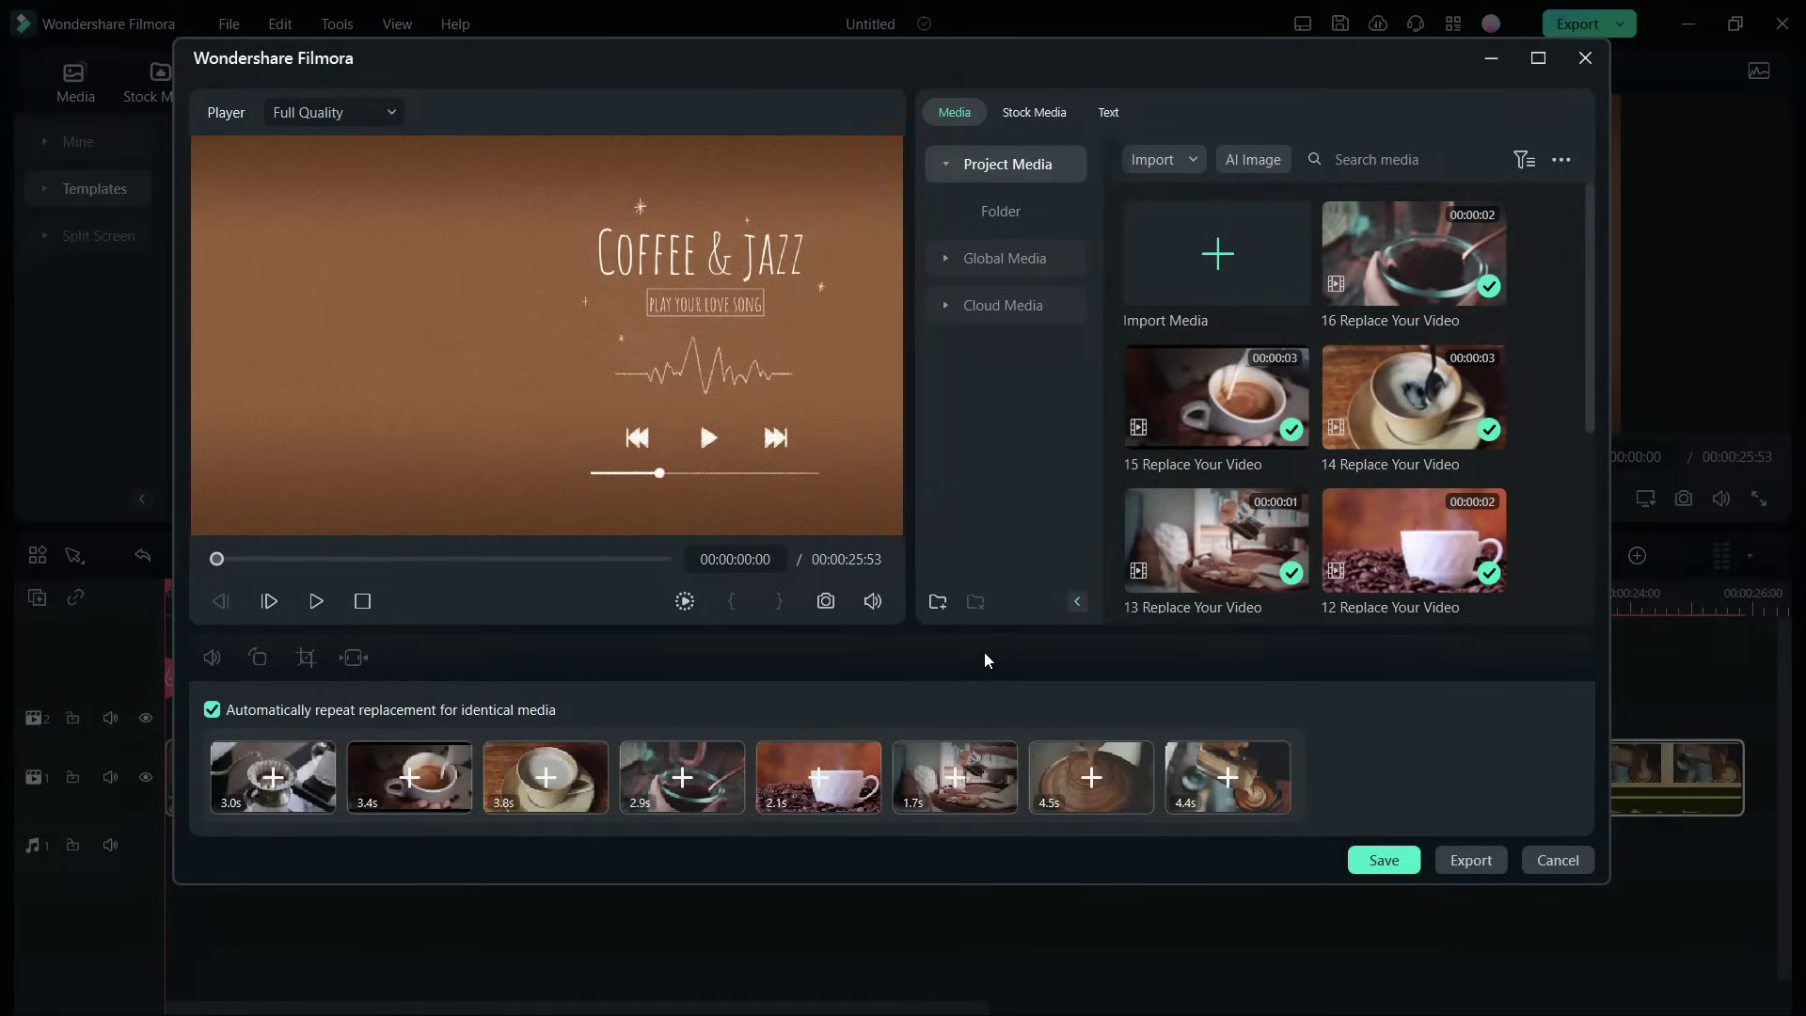
click(314, 600)
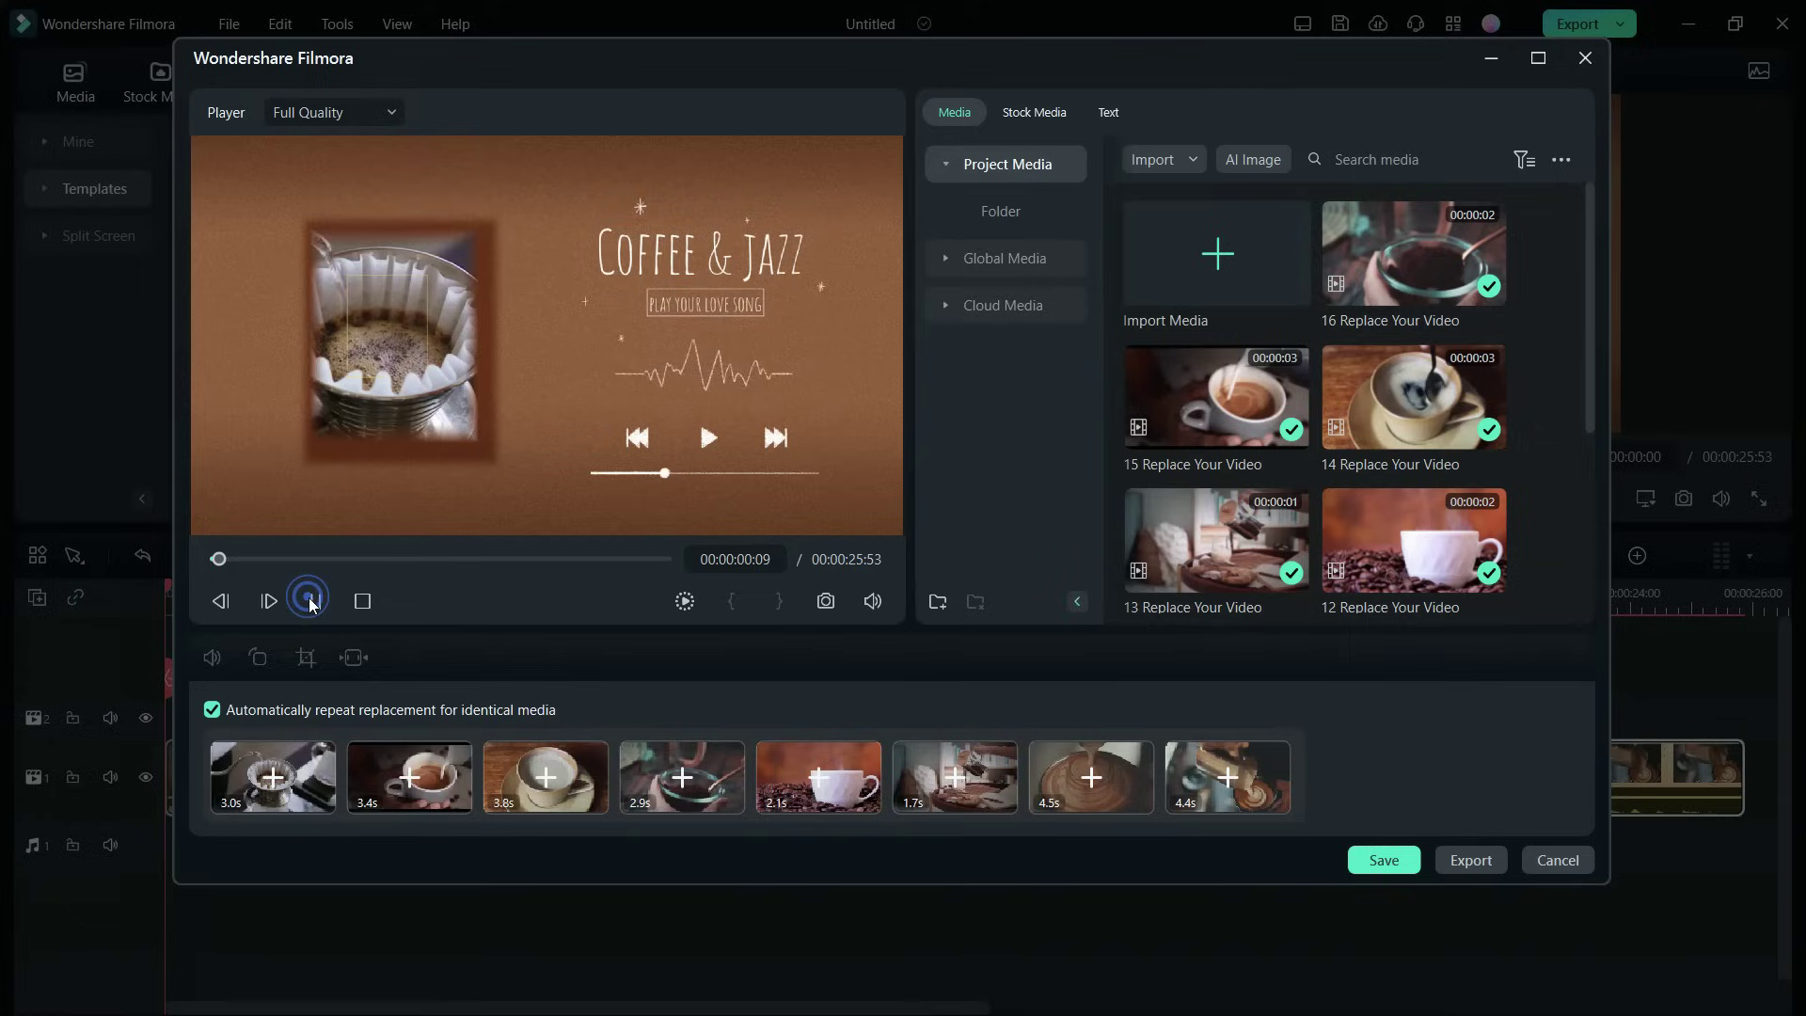
click(314, 601)
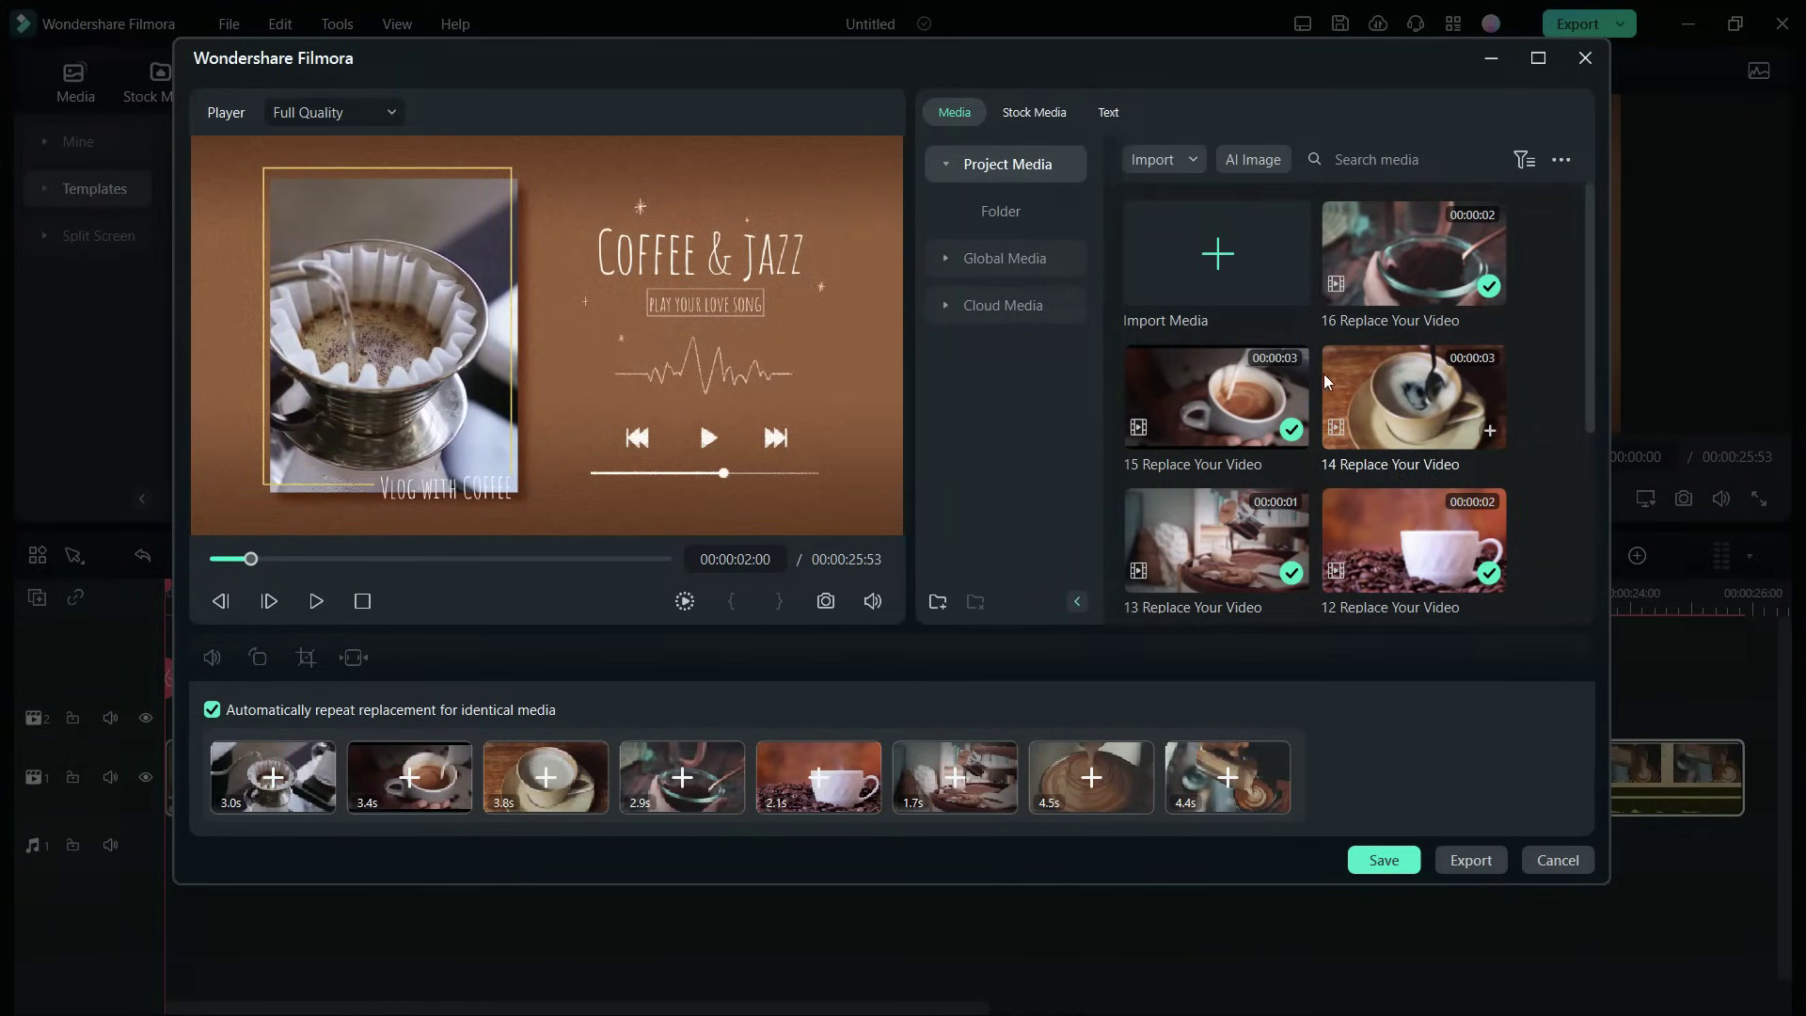
Step: Browse Global Media, AI Image and Stock Media sources, then cancel the replacement window
click(951, 255)
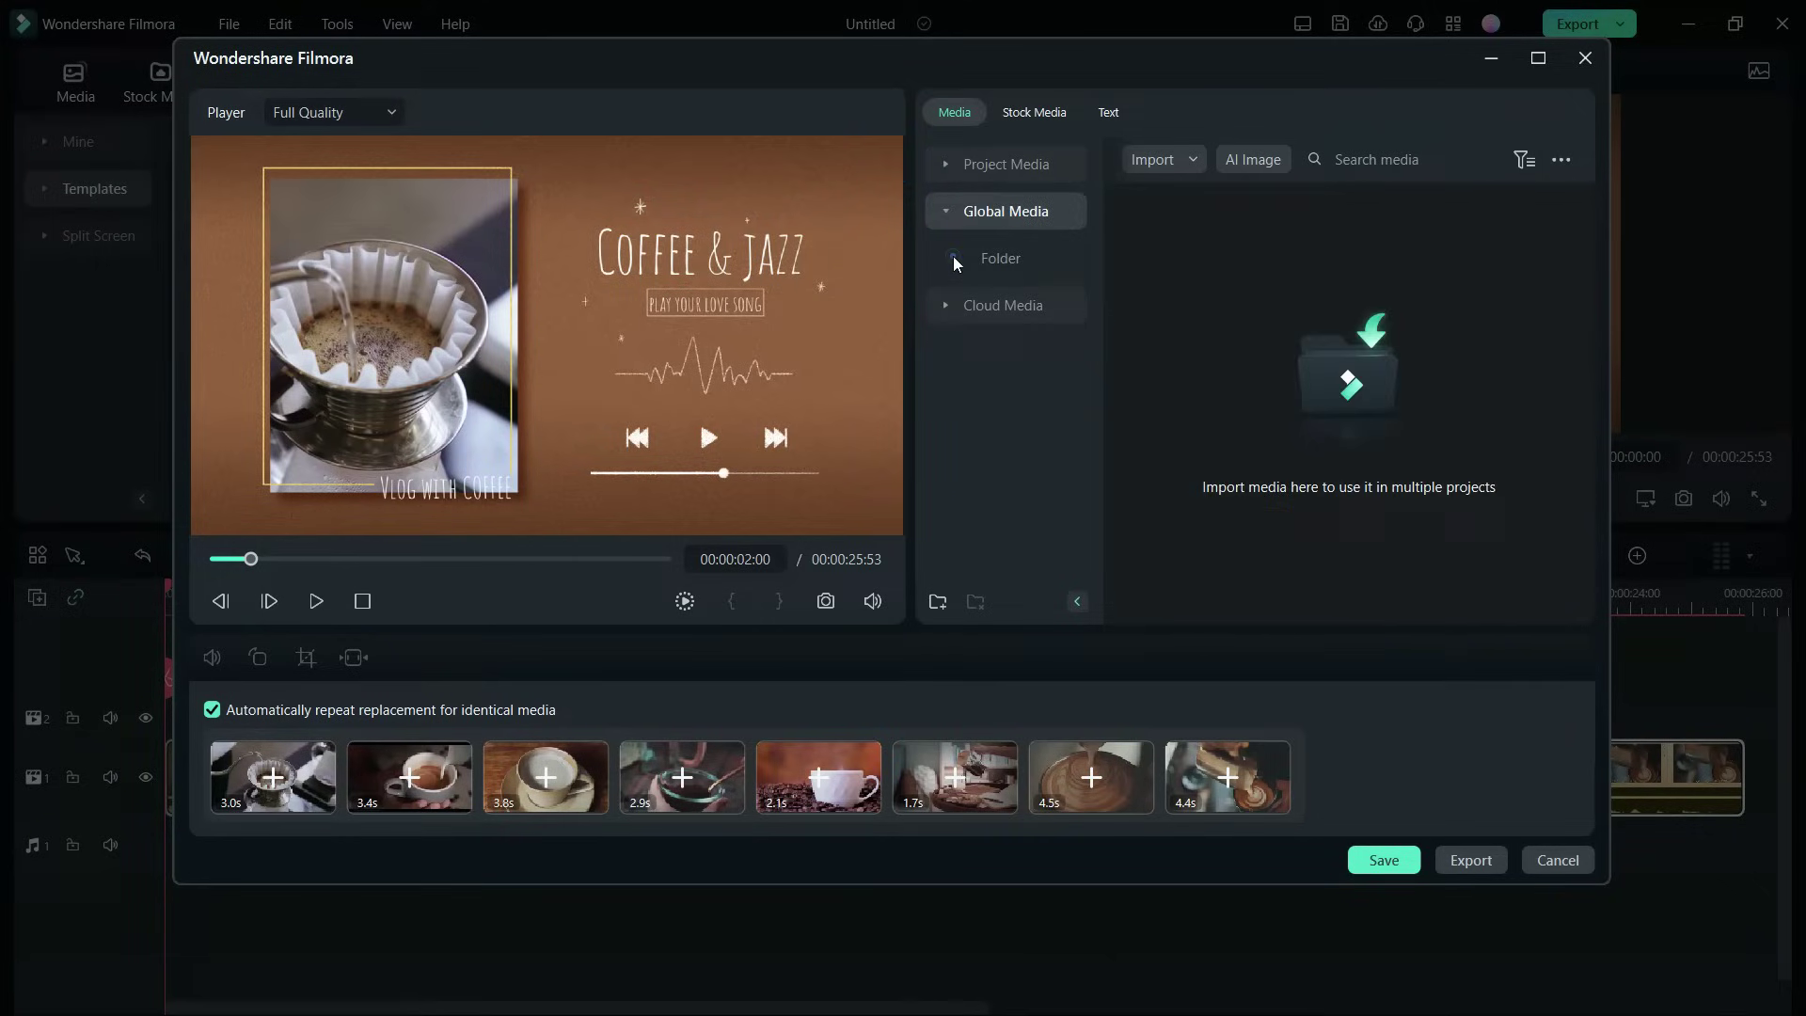
click(1074, 179)
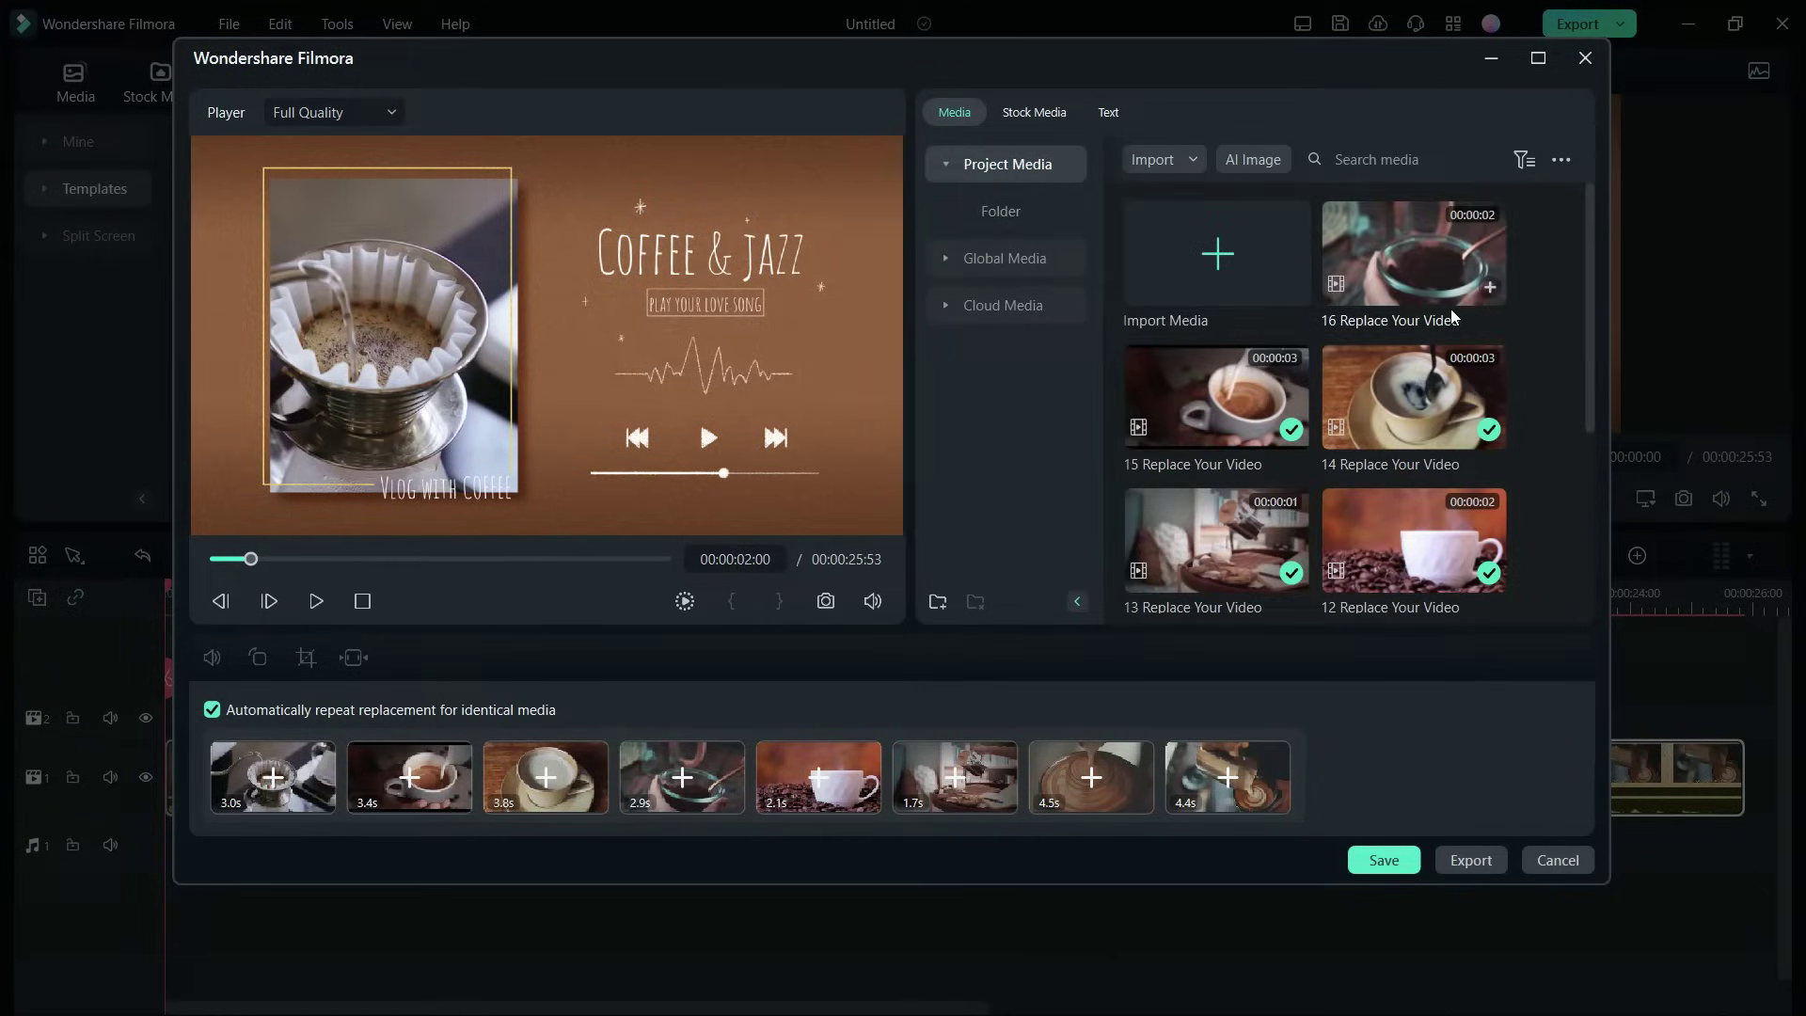
click(1245, 161)
click(1034, 113)
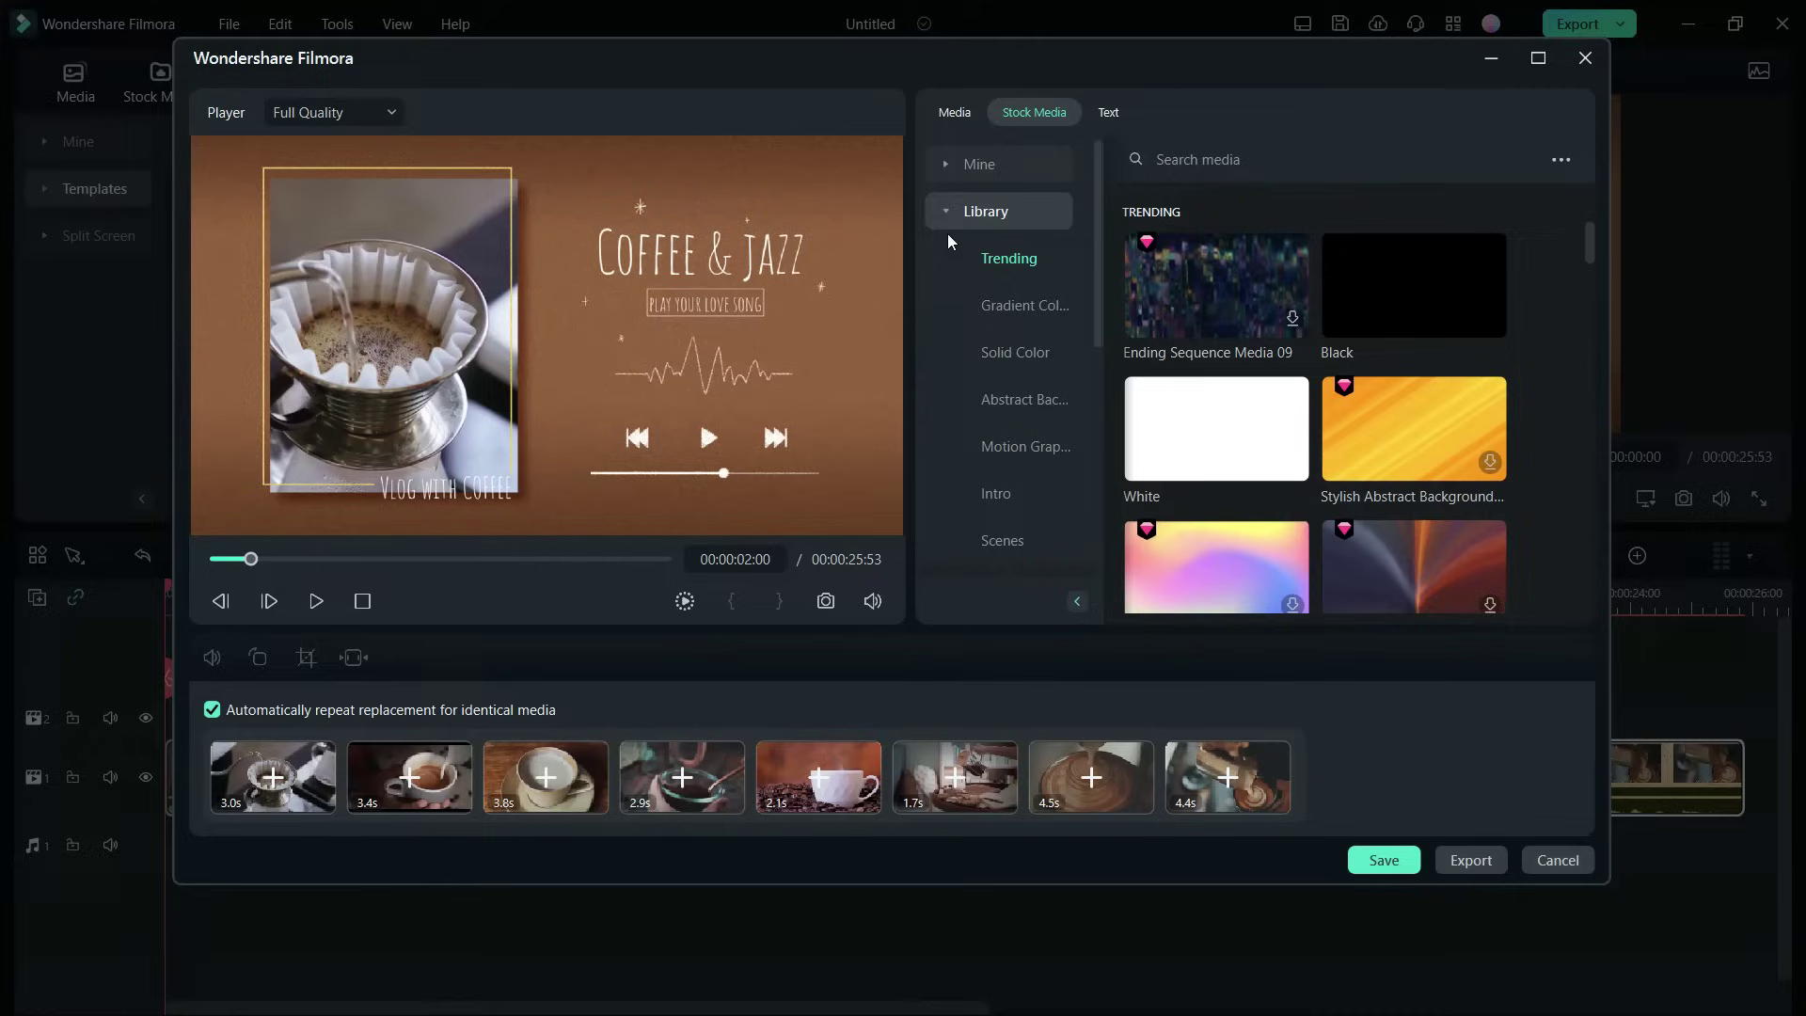
scroll(955, 303, down, 5)
scroll(955, 303, up, 5)
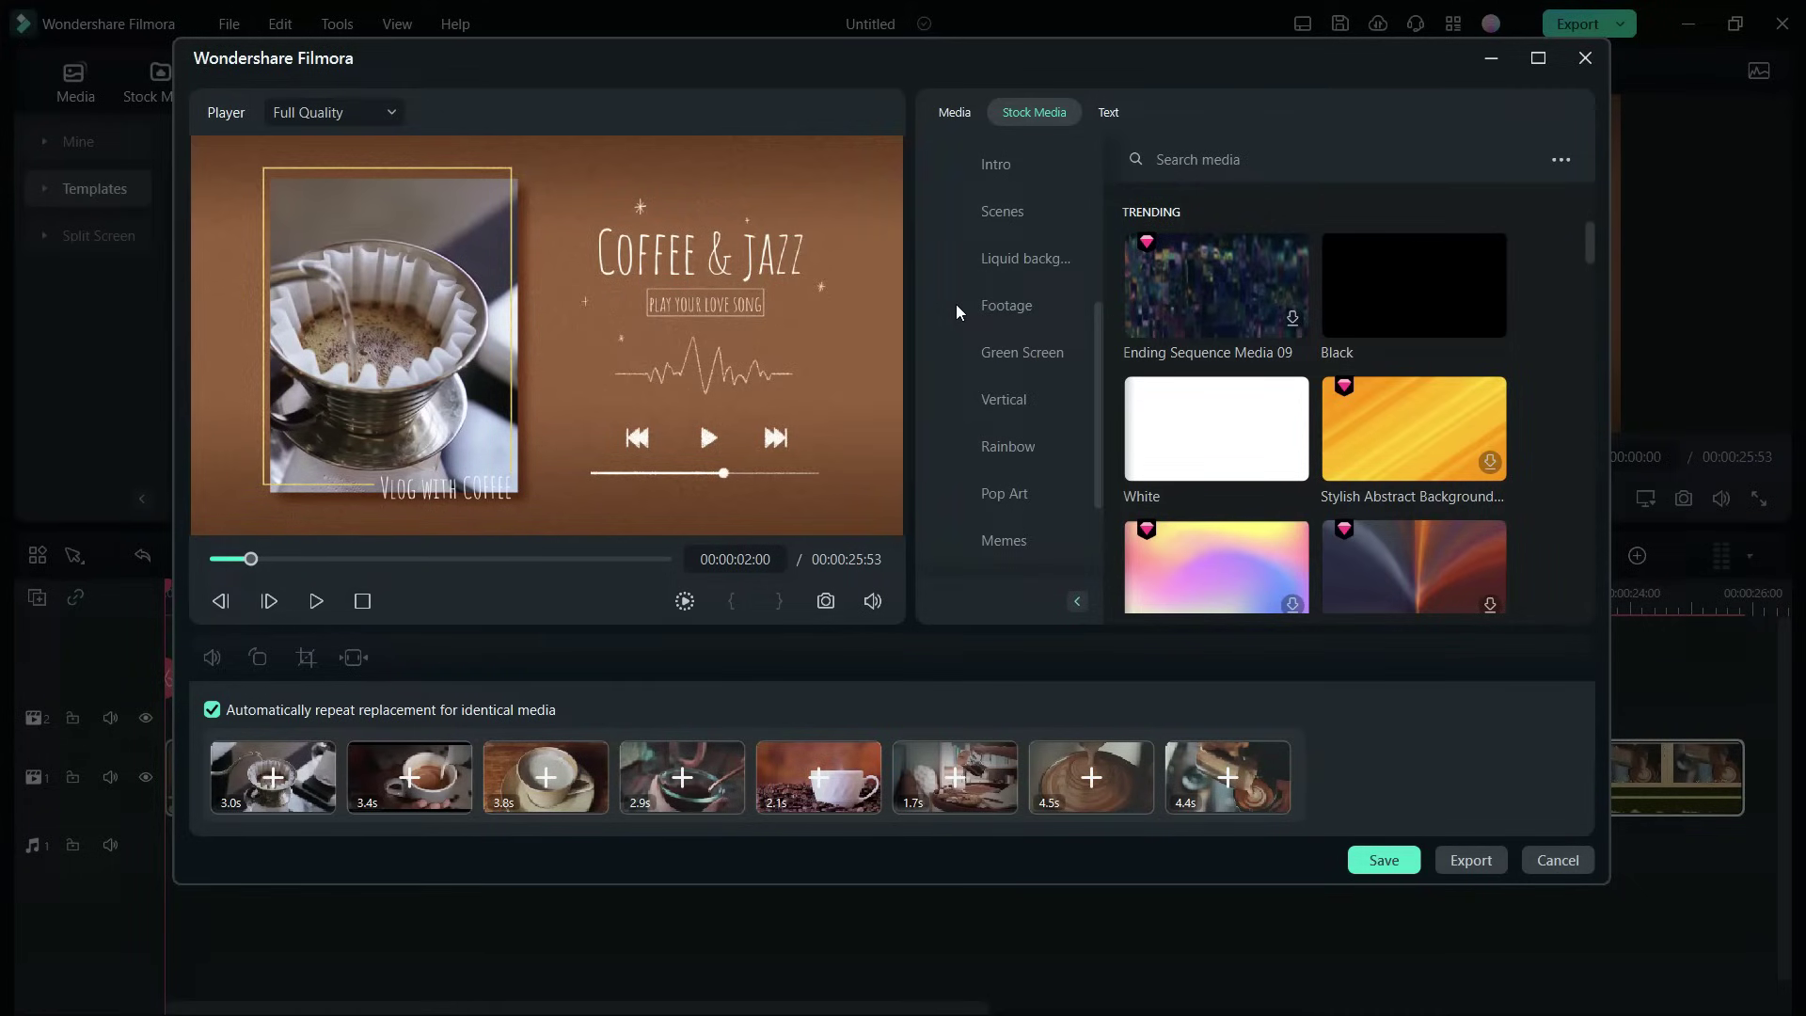
click(1107, 112)
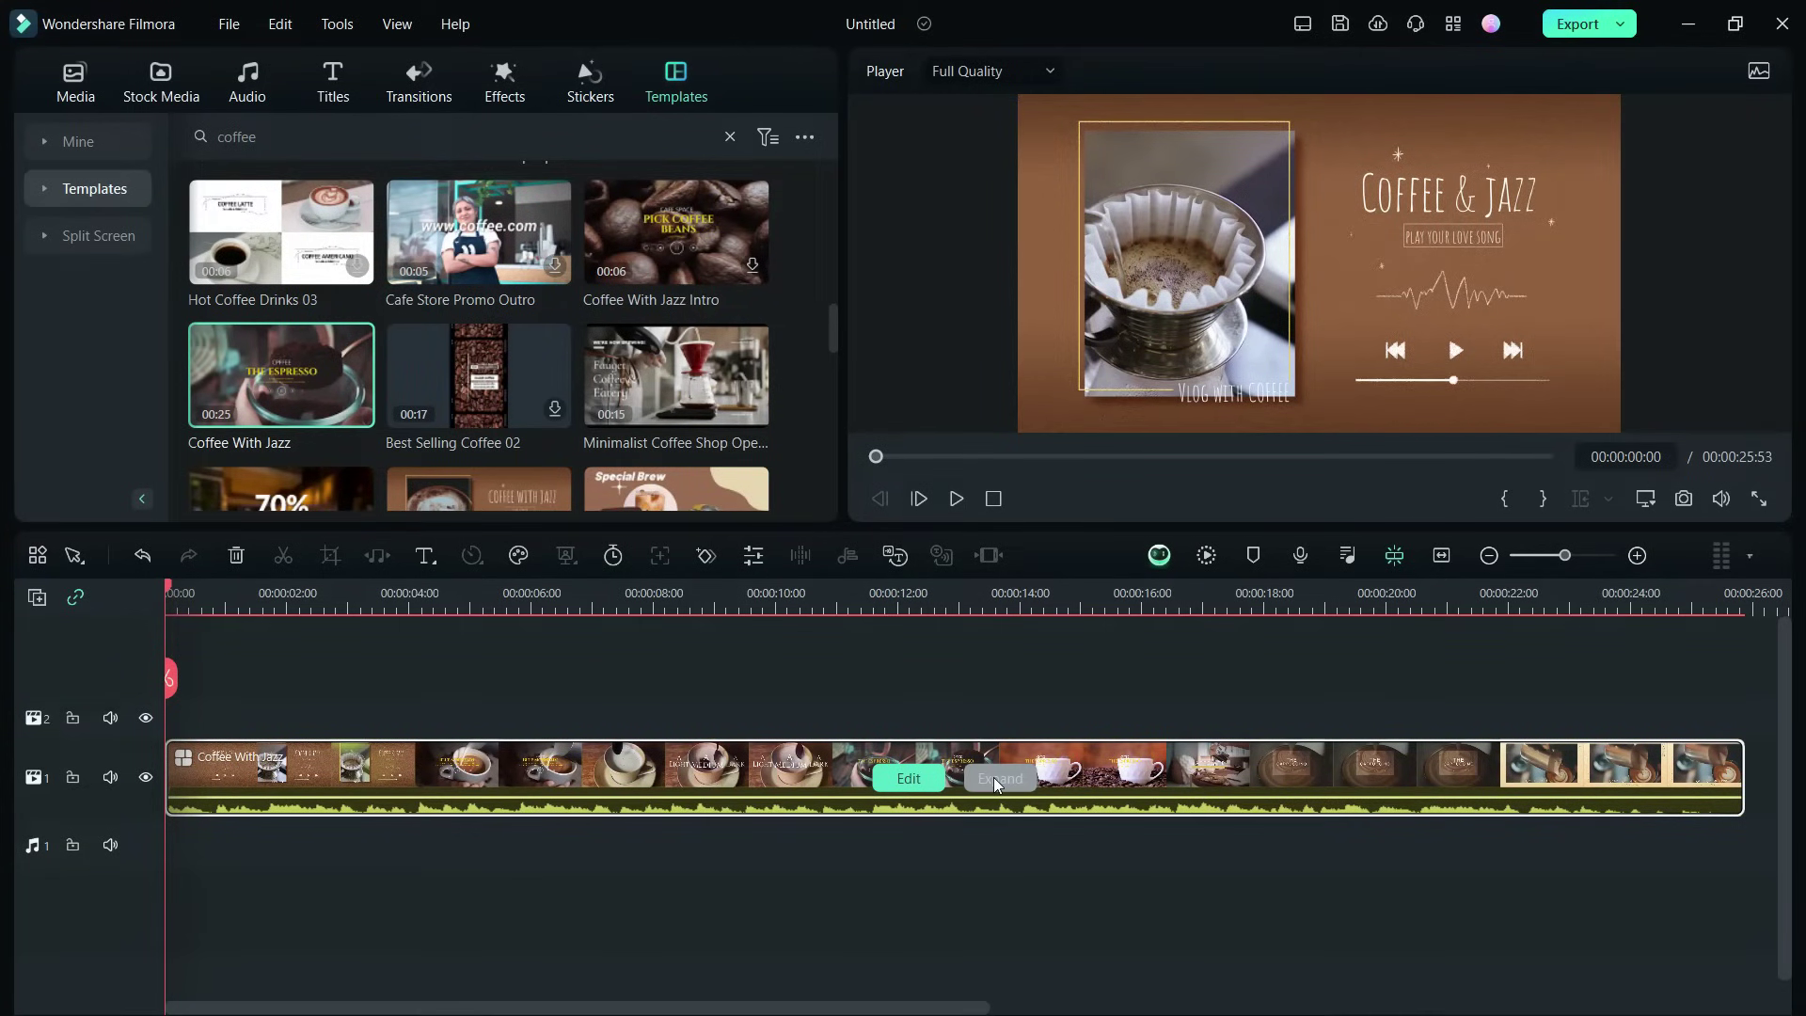
Step: Expand the template into tracks and replace its first demo clip with the café woman favourite
click(998, 779)
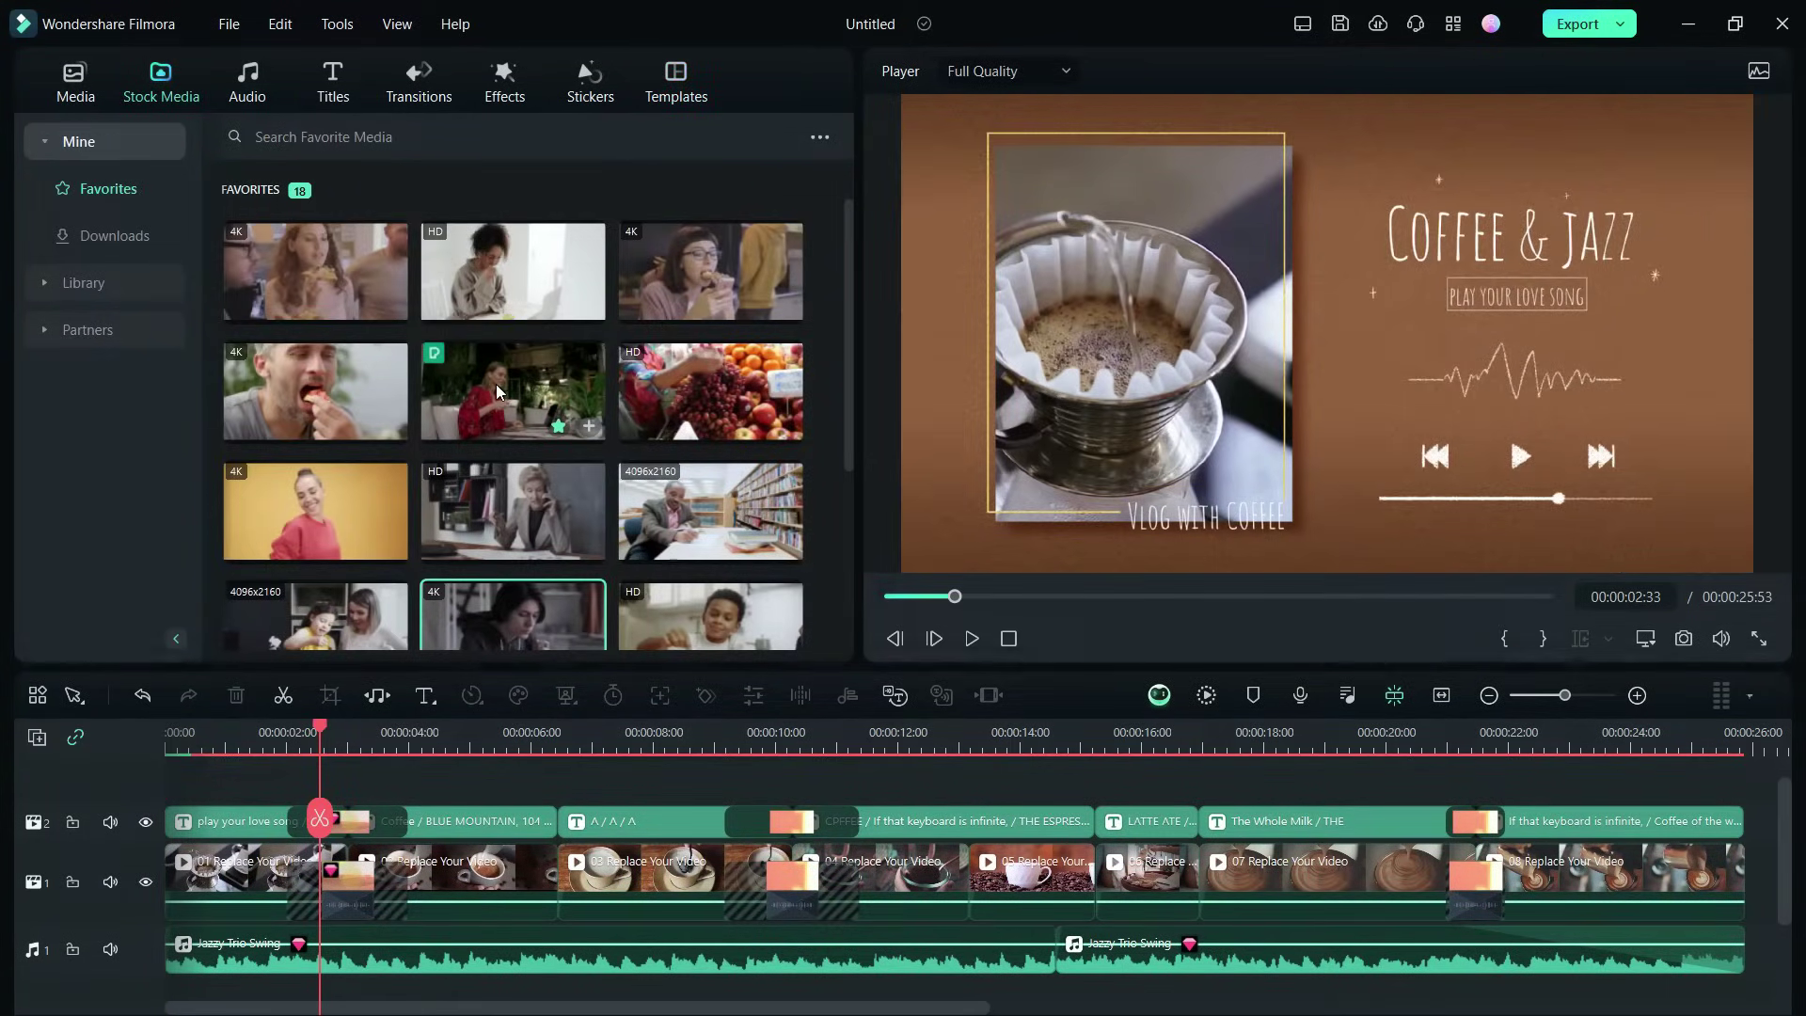
drag(506, 401, 181, 872)
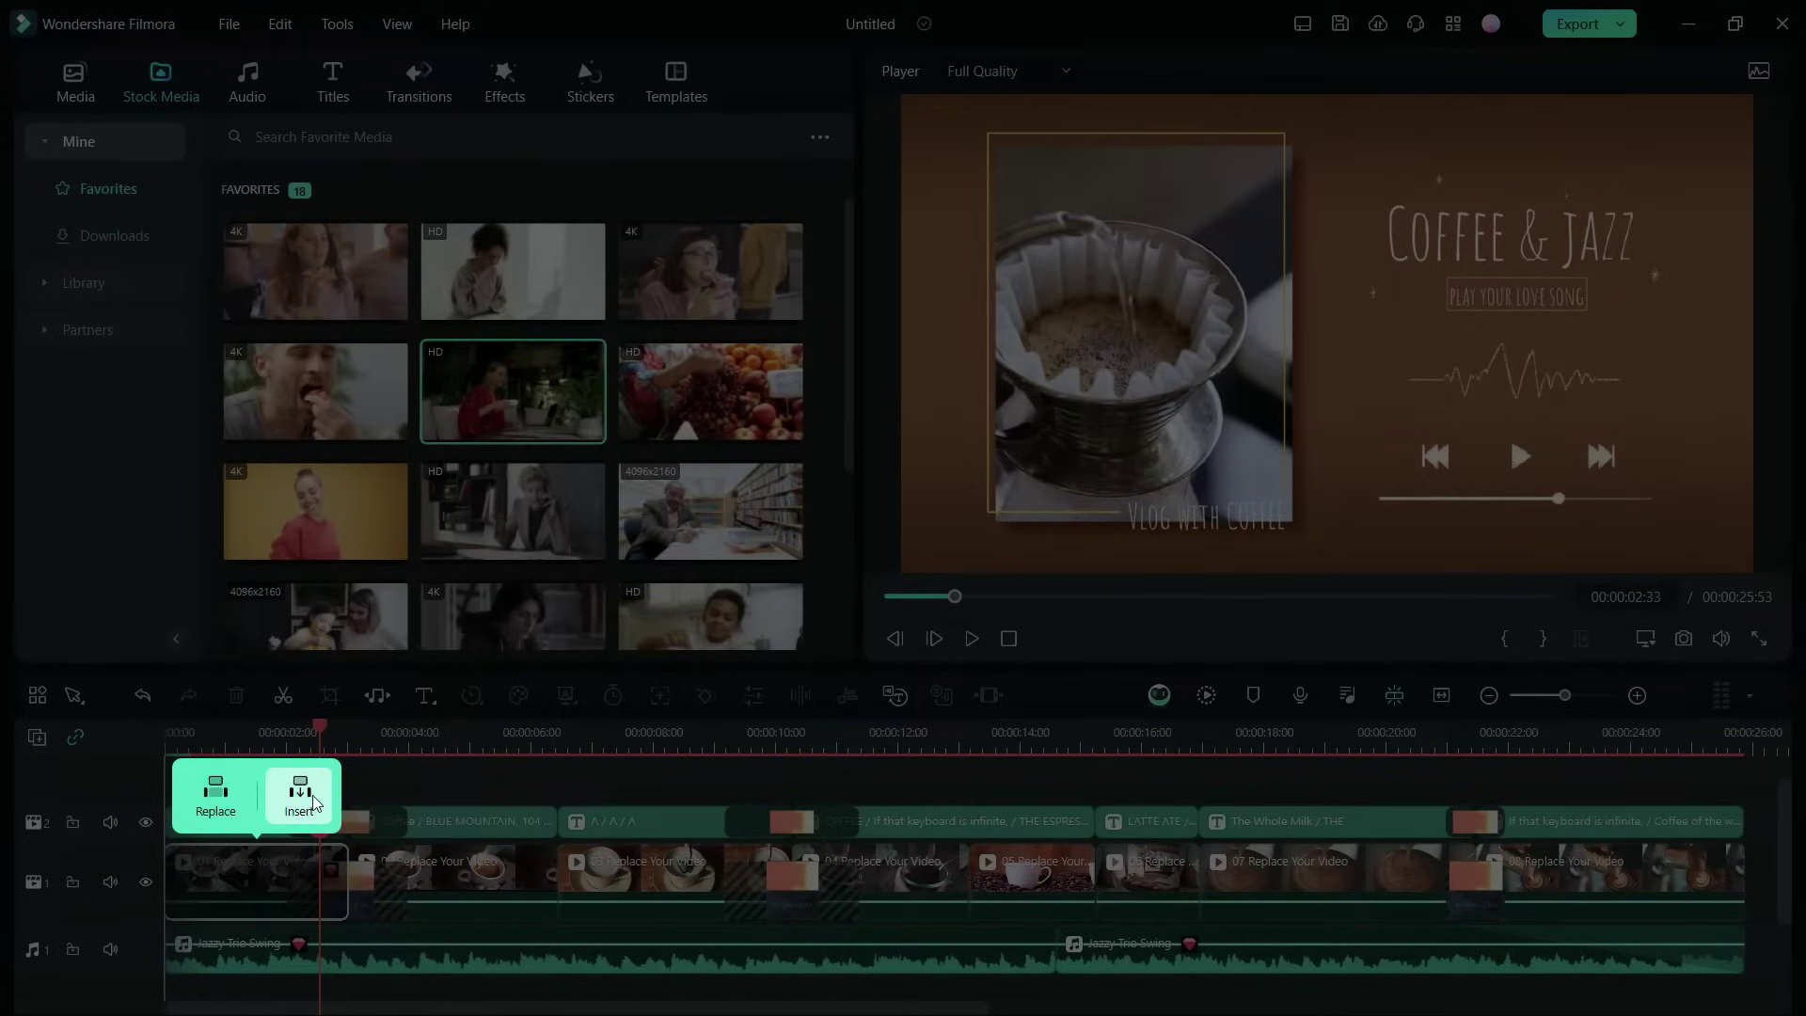
click(212, 809)
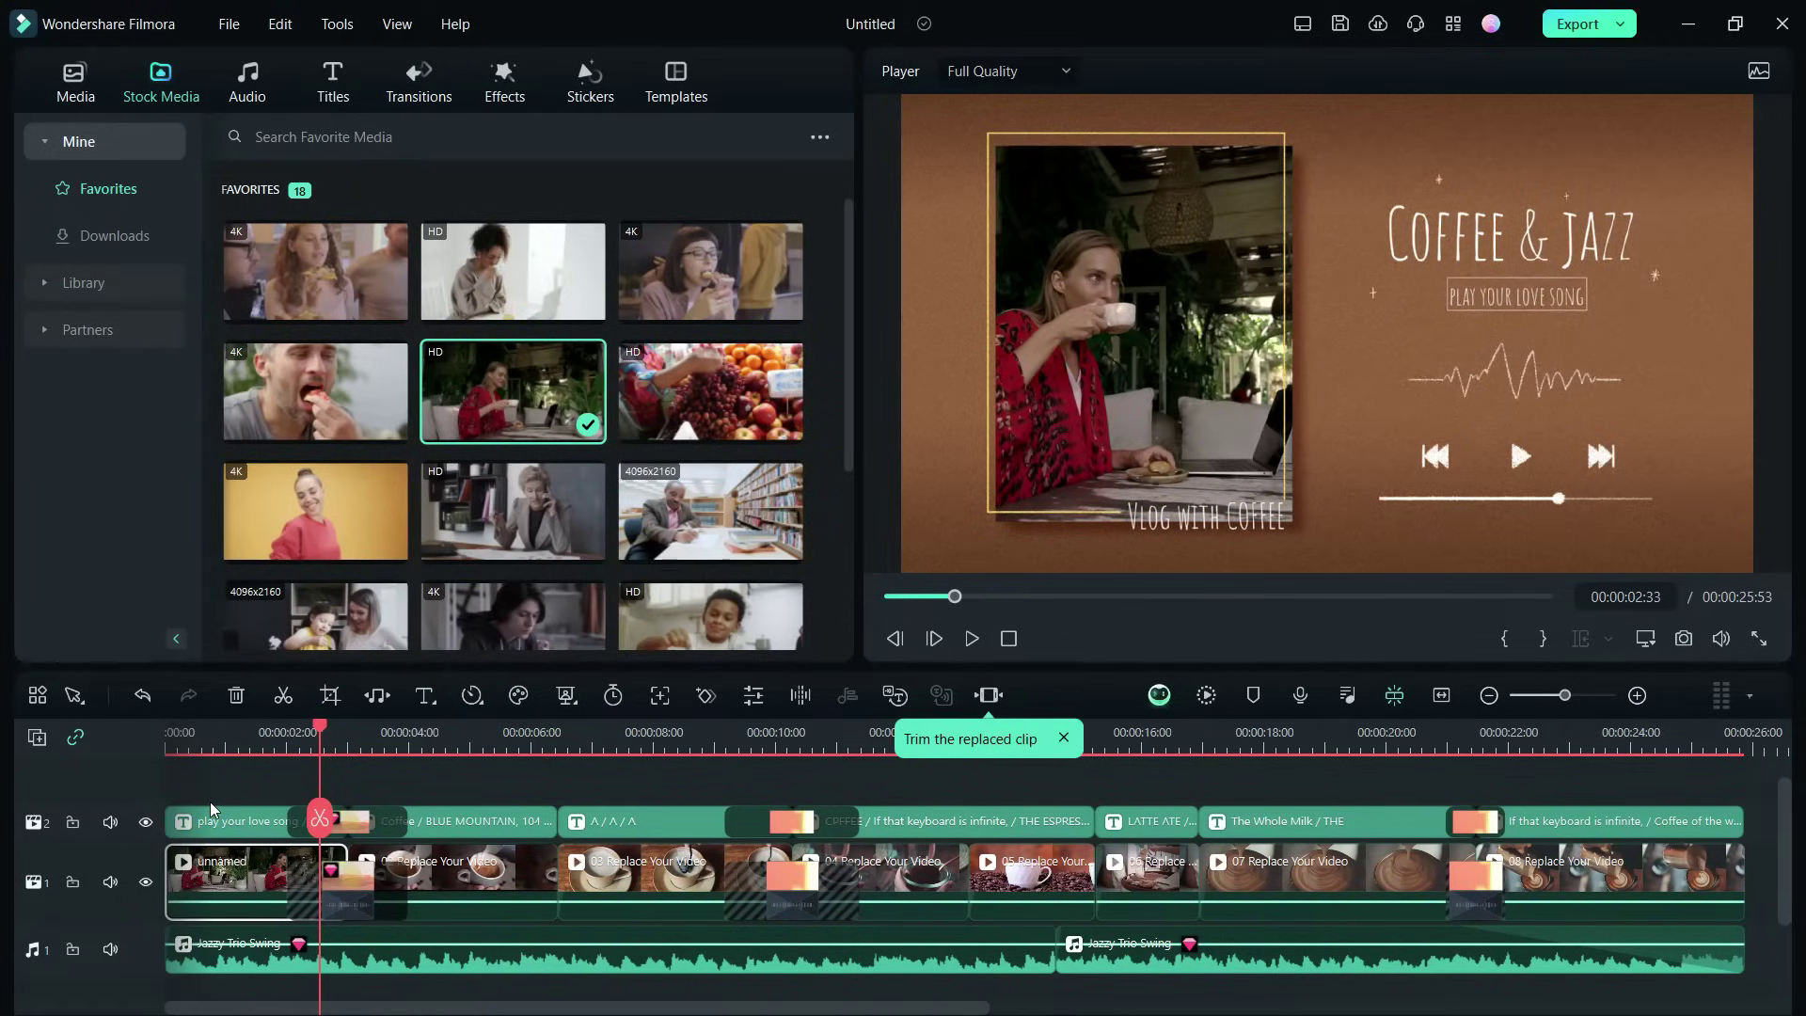
Step: Shift the replaced café clip to a later section in Slide Edit, then close it
click(988, 701)
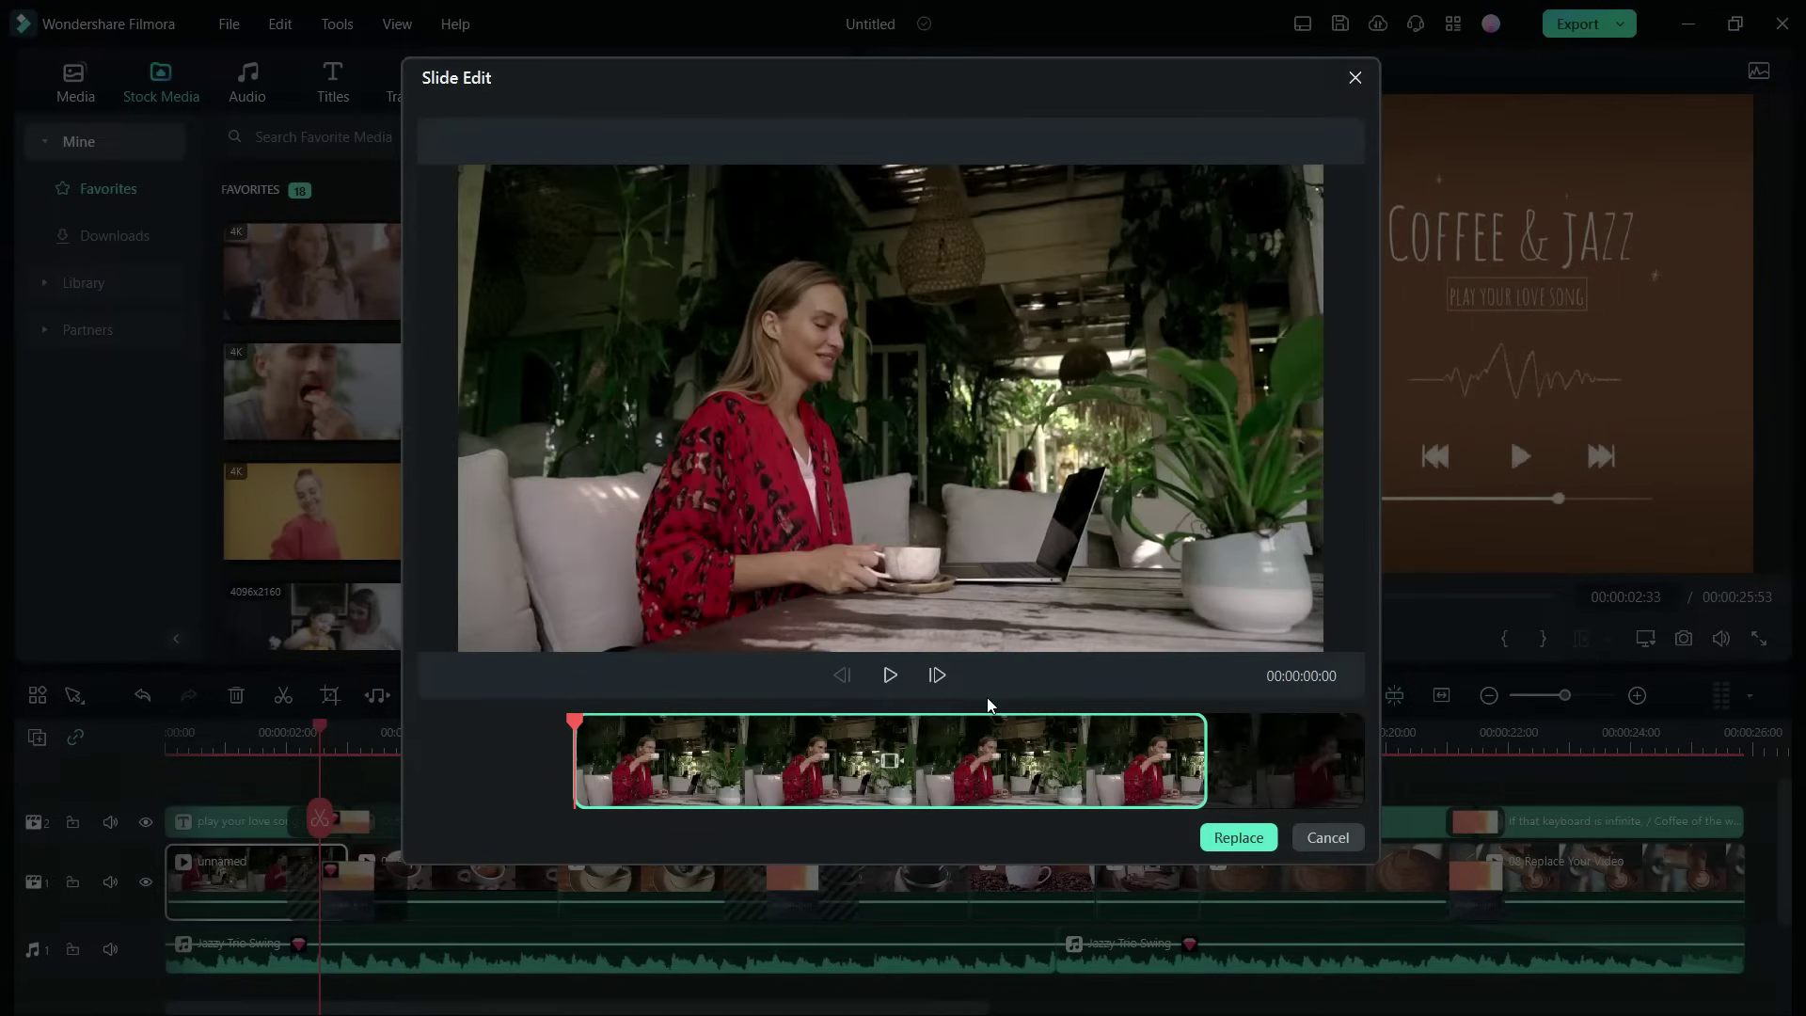
drag(945, 769, 1537, 764)
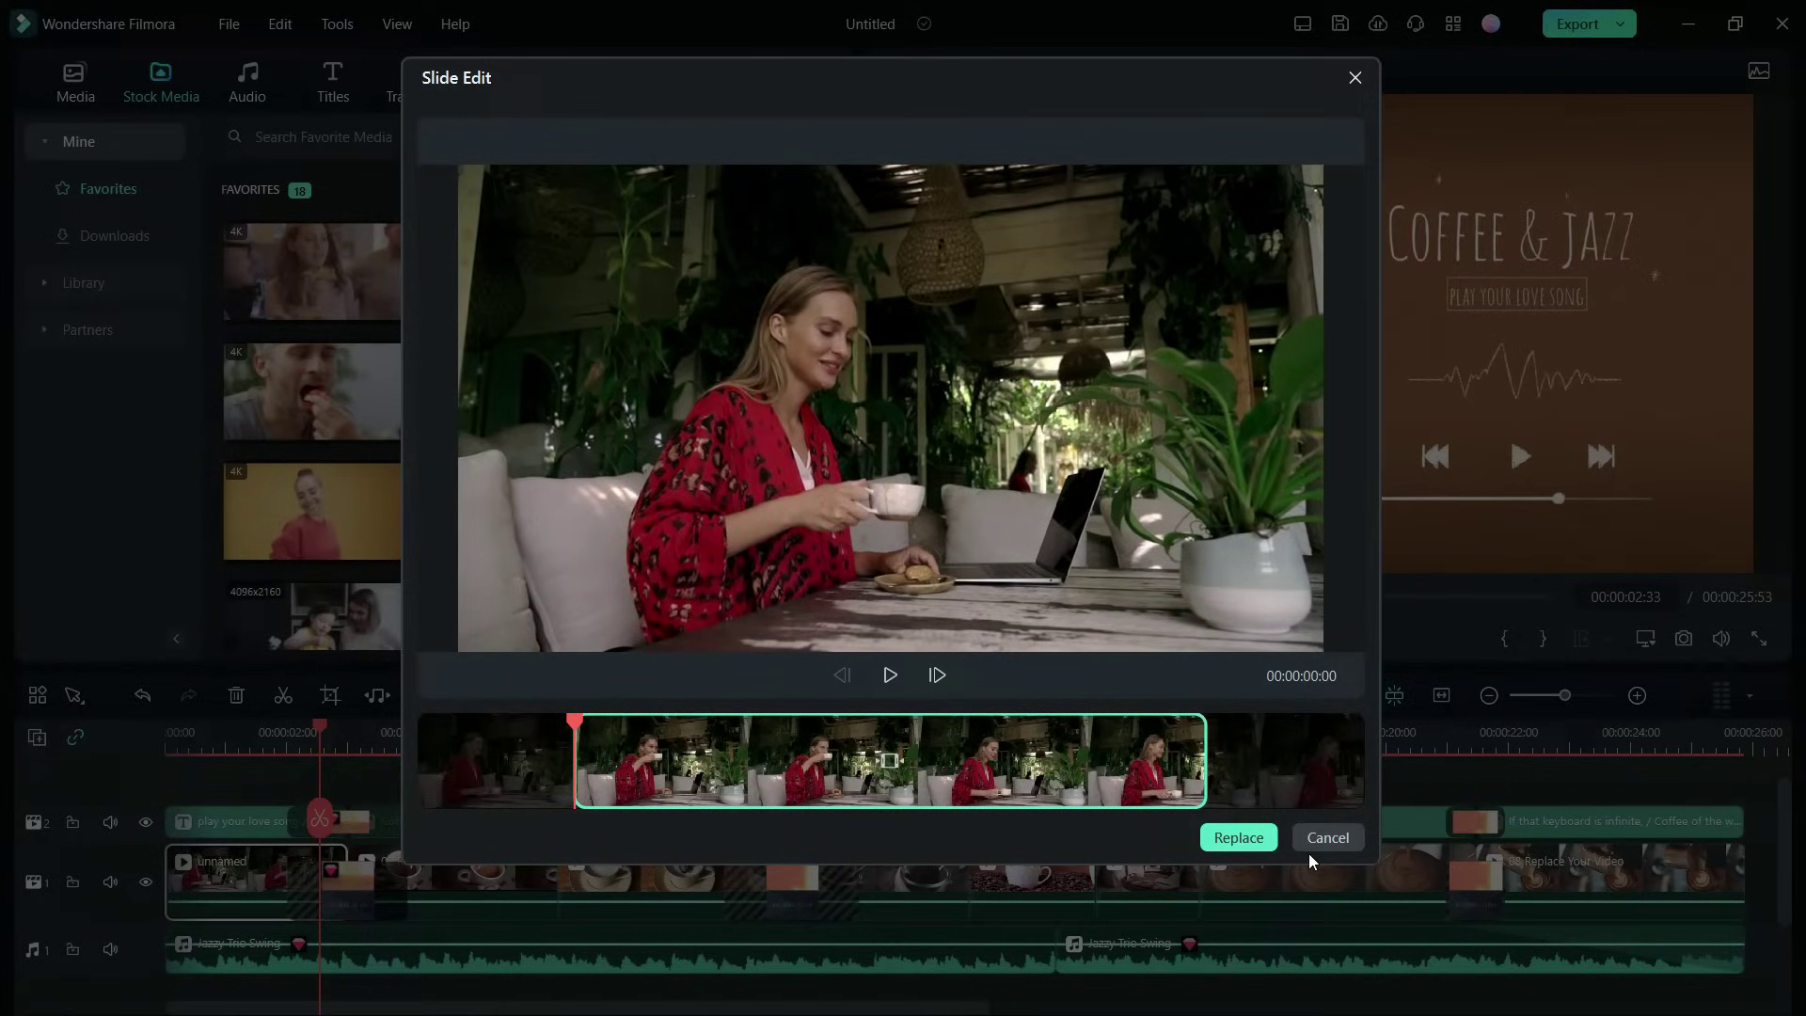
click(1239, 838)
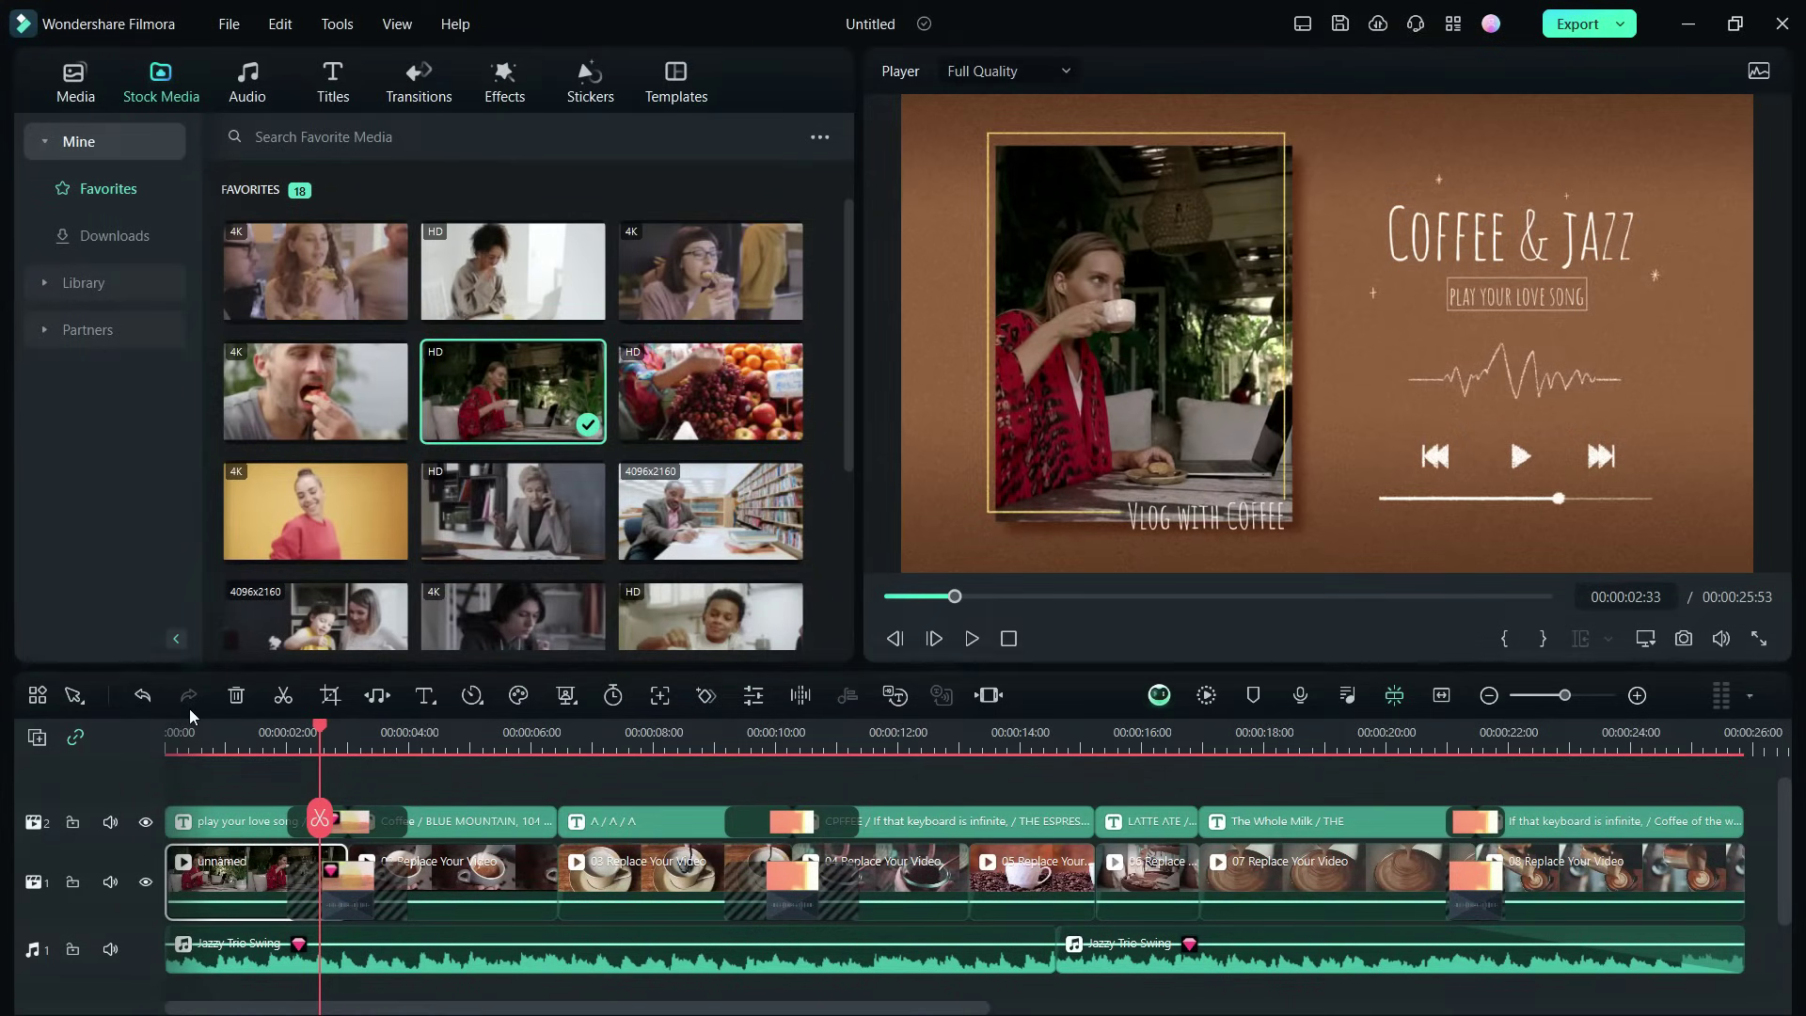
Step: Play the template from 0 to 3:58, then drop the coffee-drinking woman favourite onto clip 02
drag(320, 732, 139, 732)
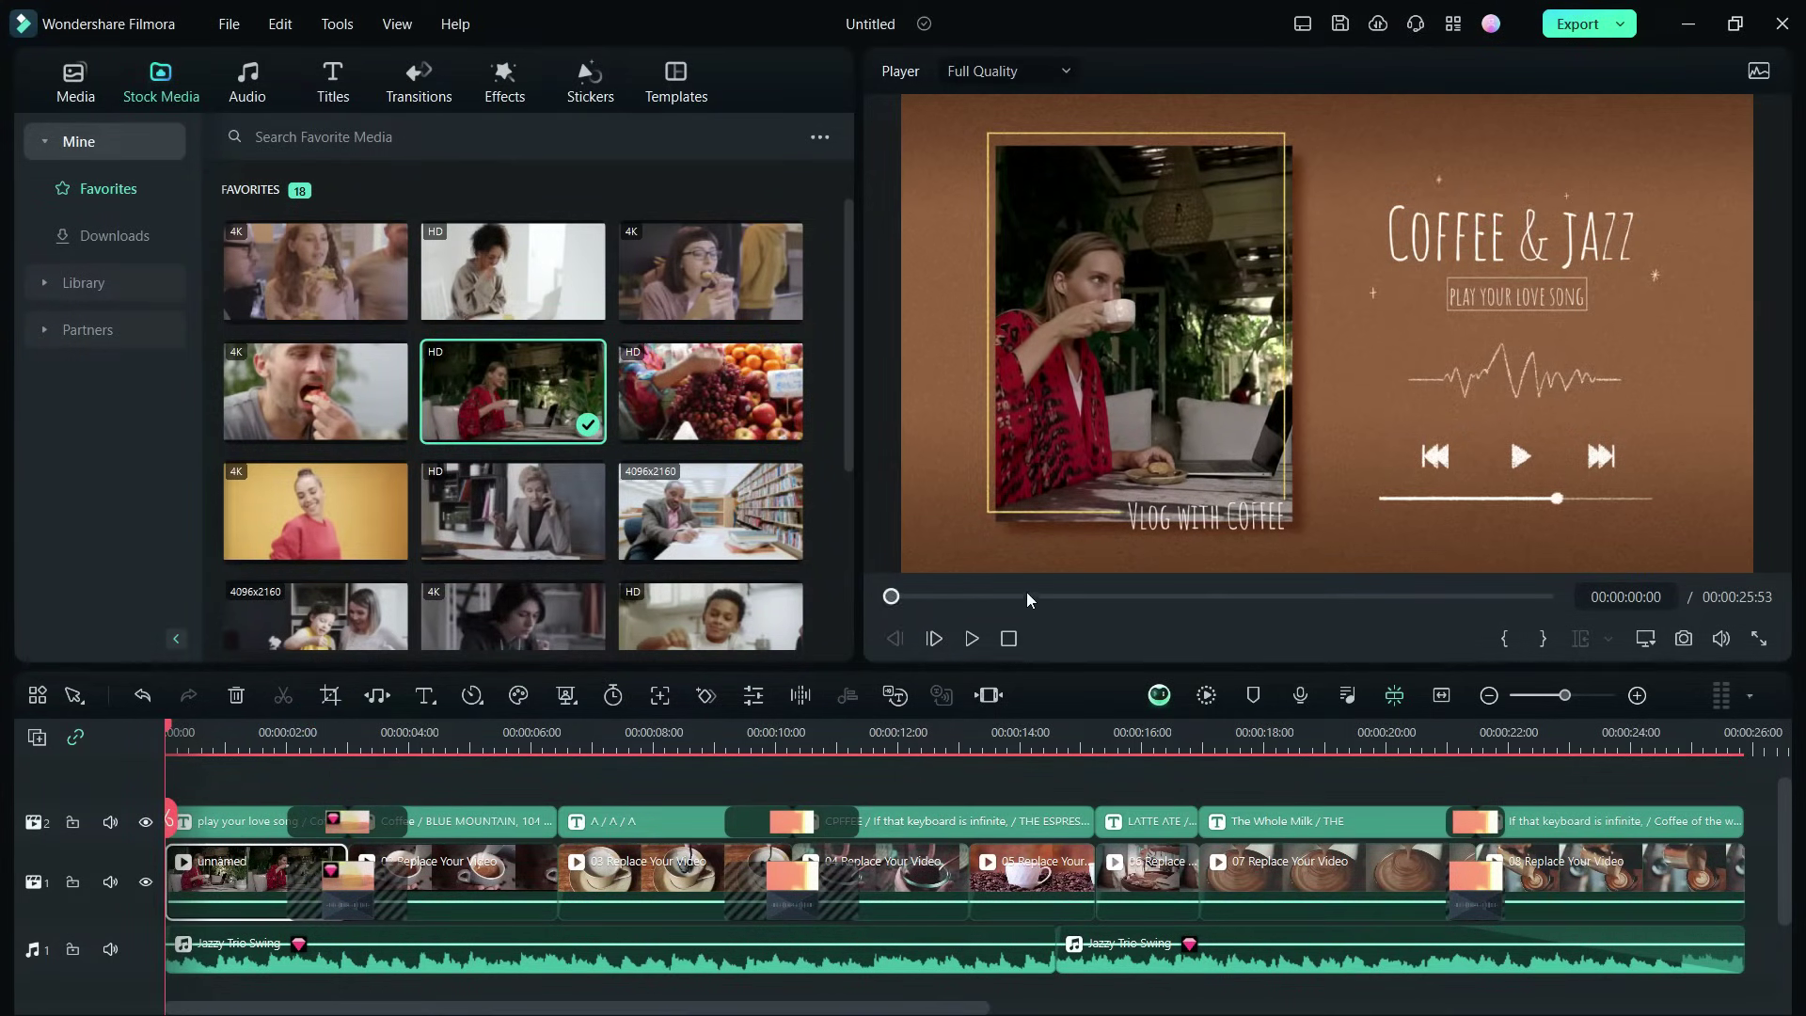
click(972, 639)
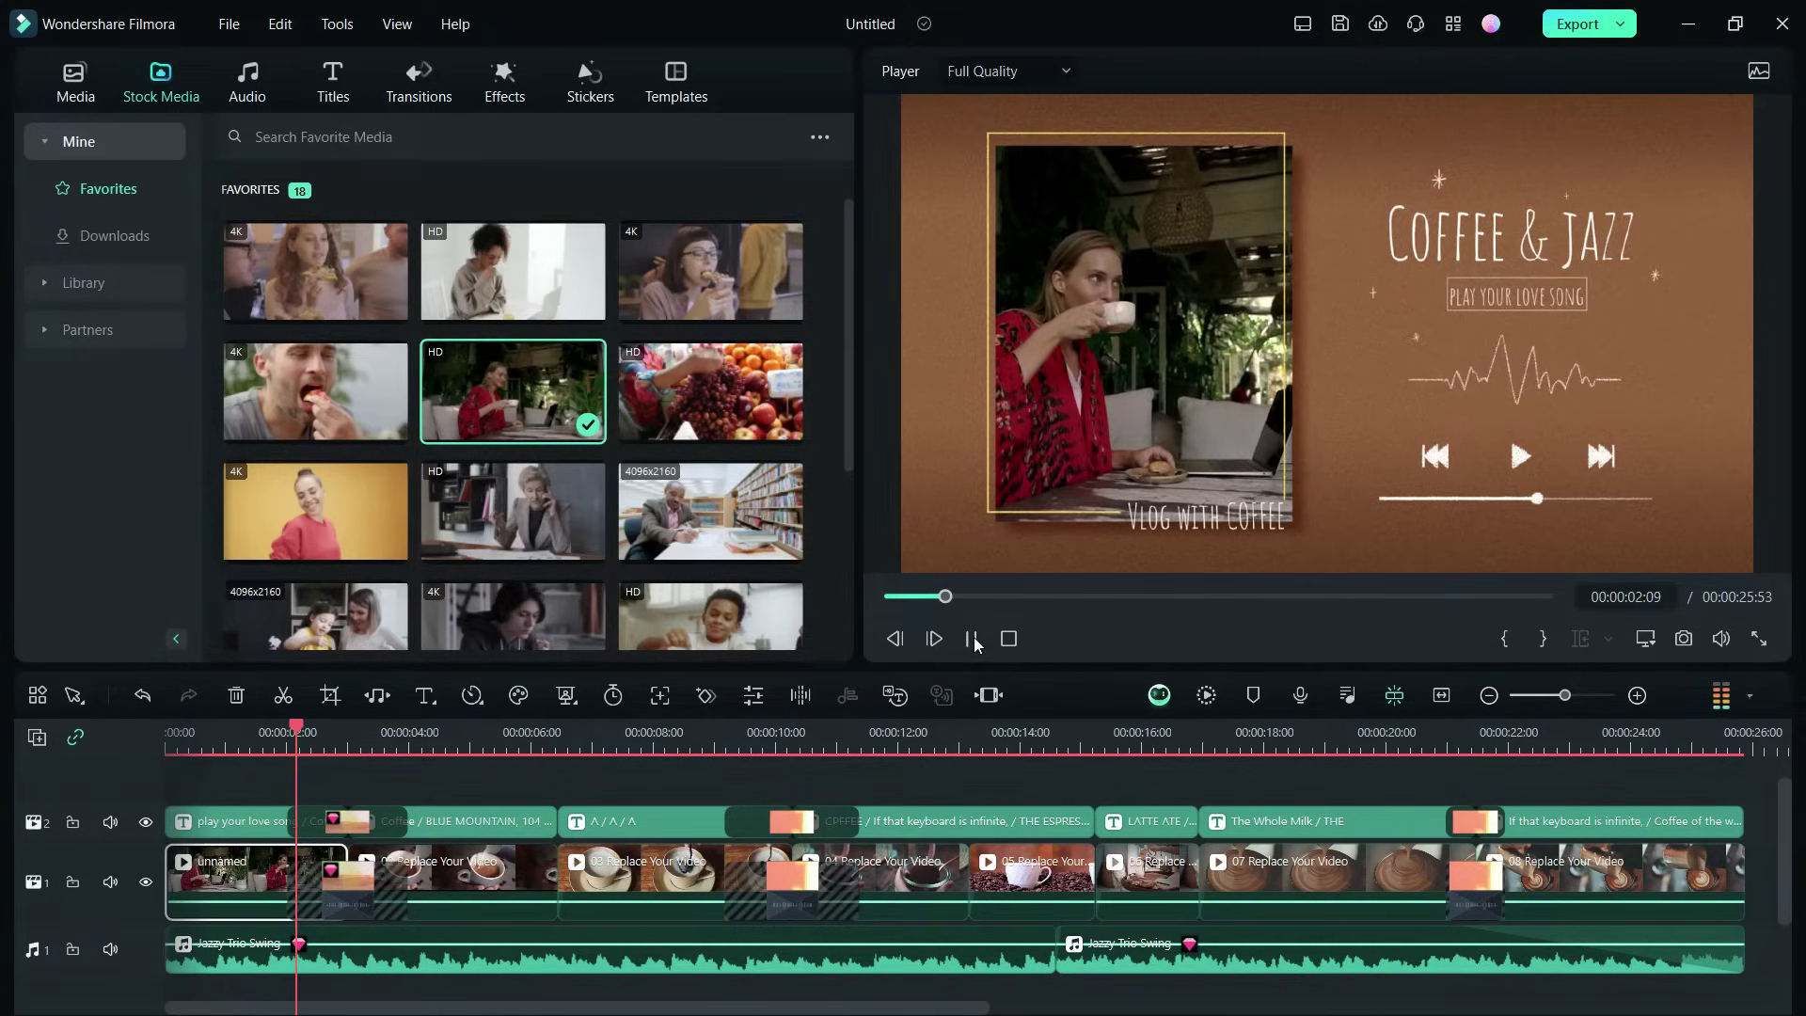
click(972, 639)
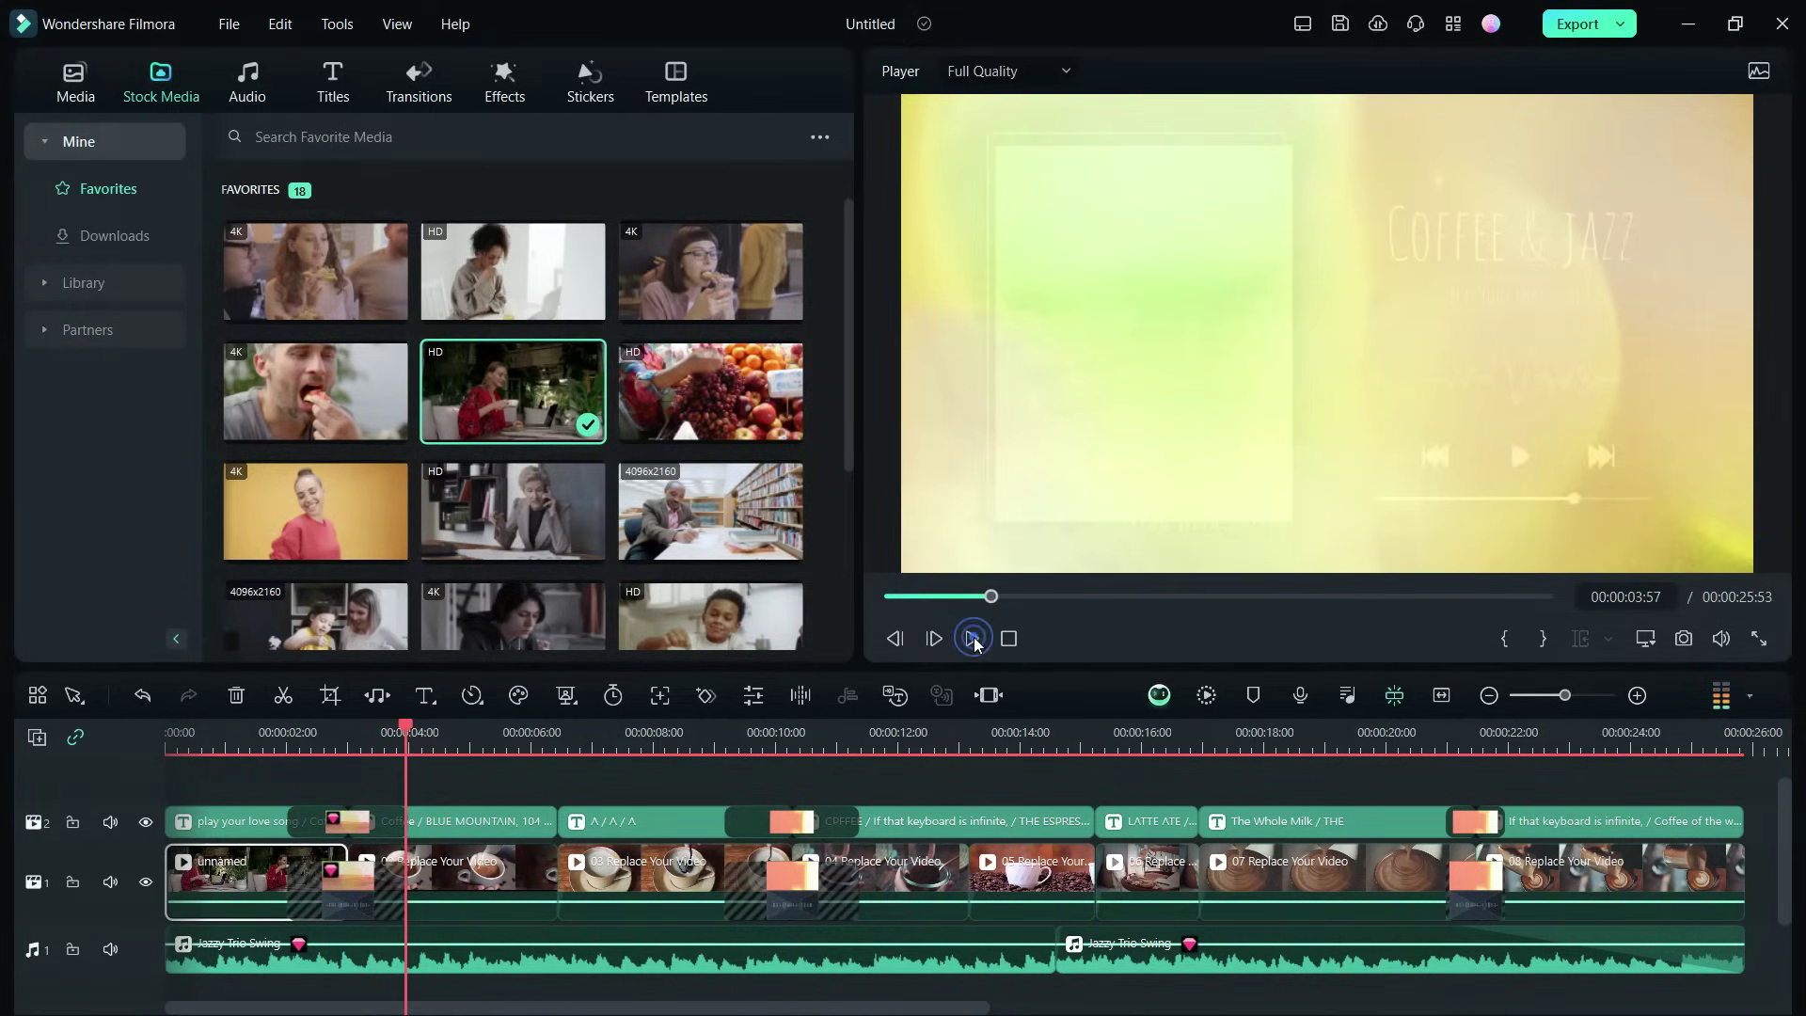
click(464, 881)
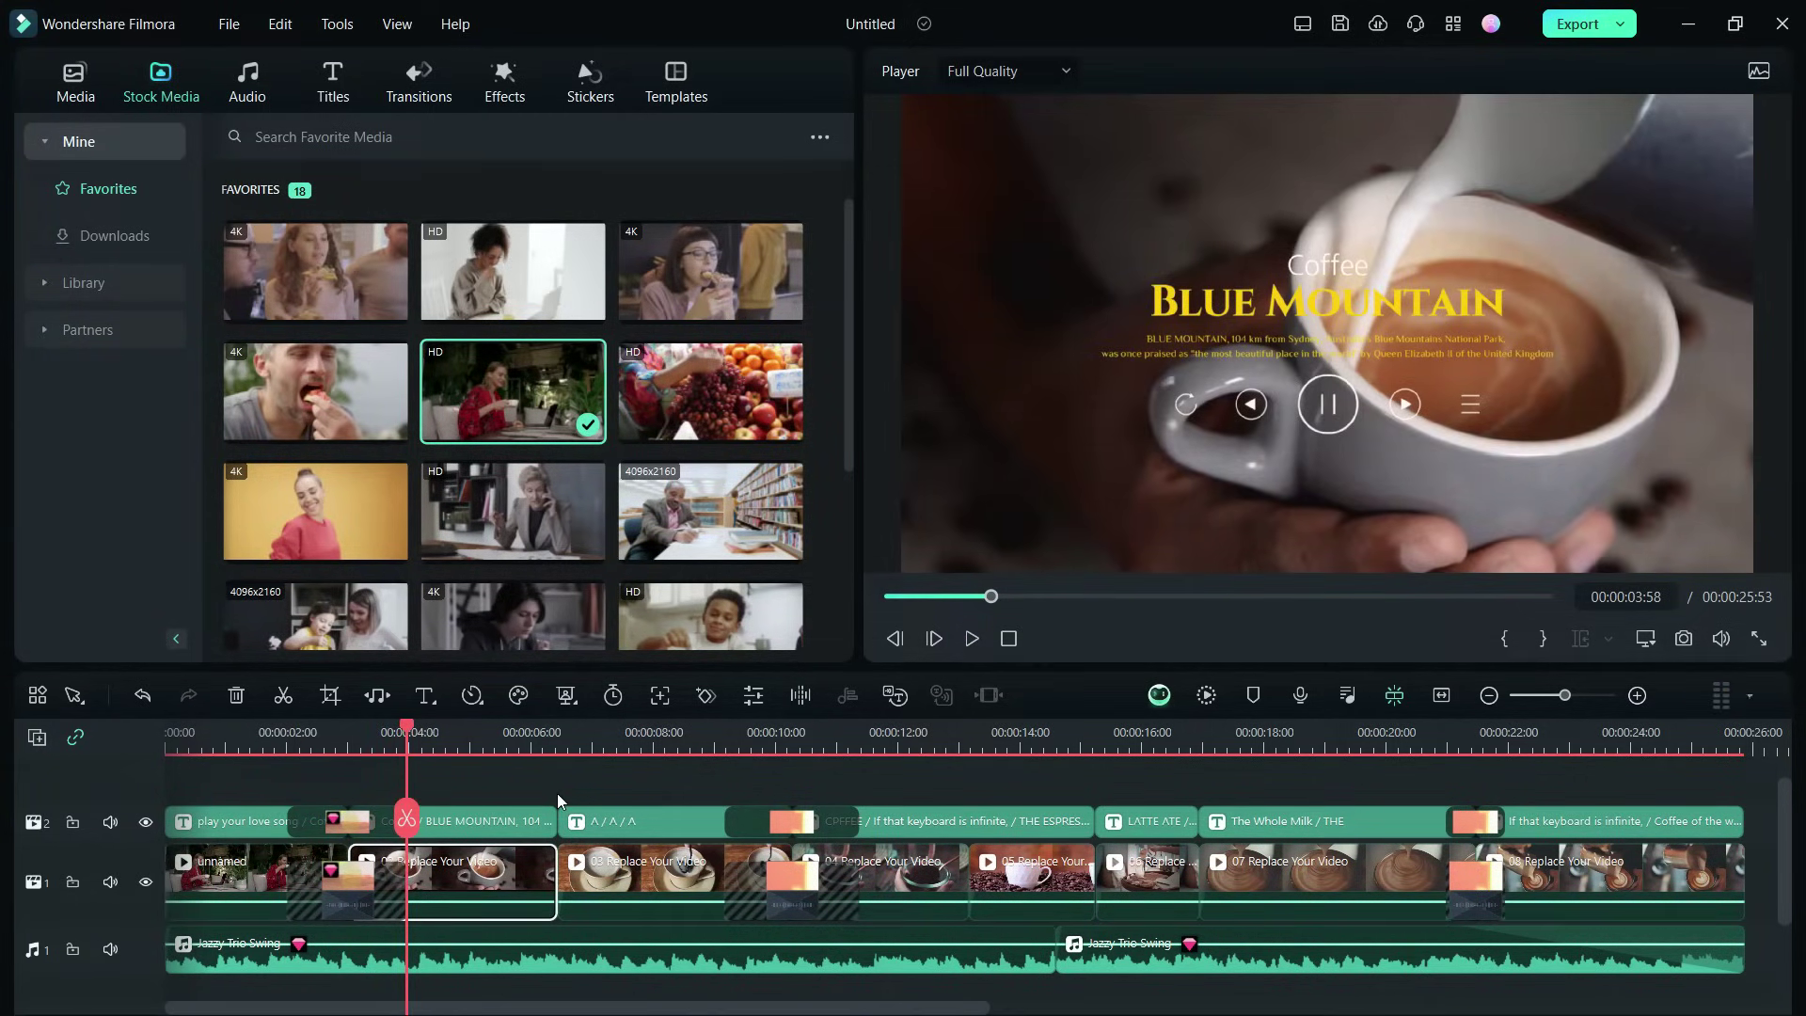
drag(506, 260, 406, 799)
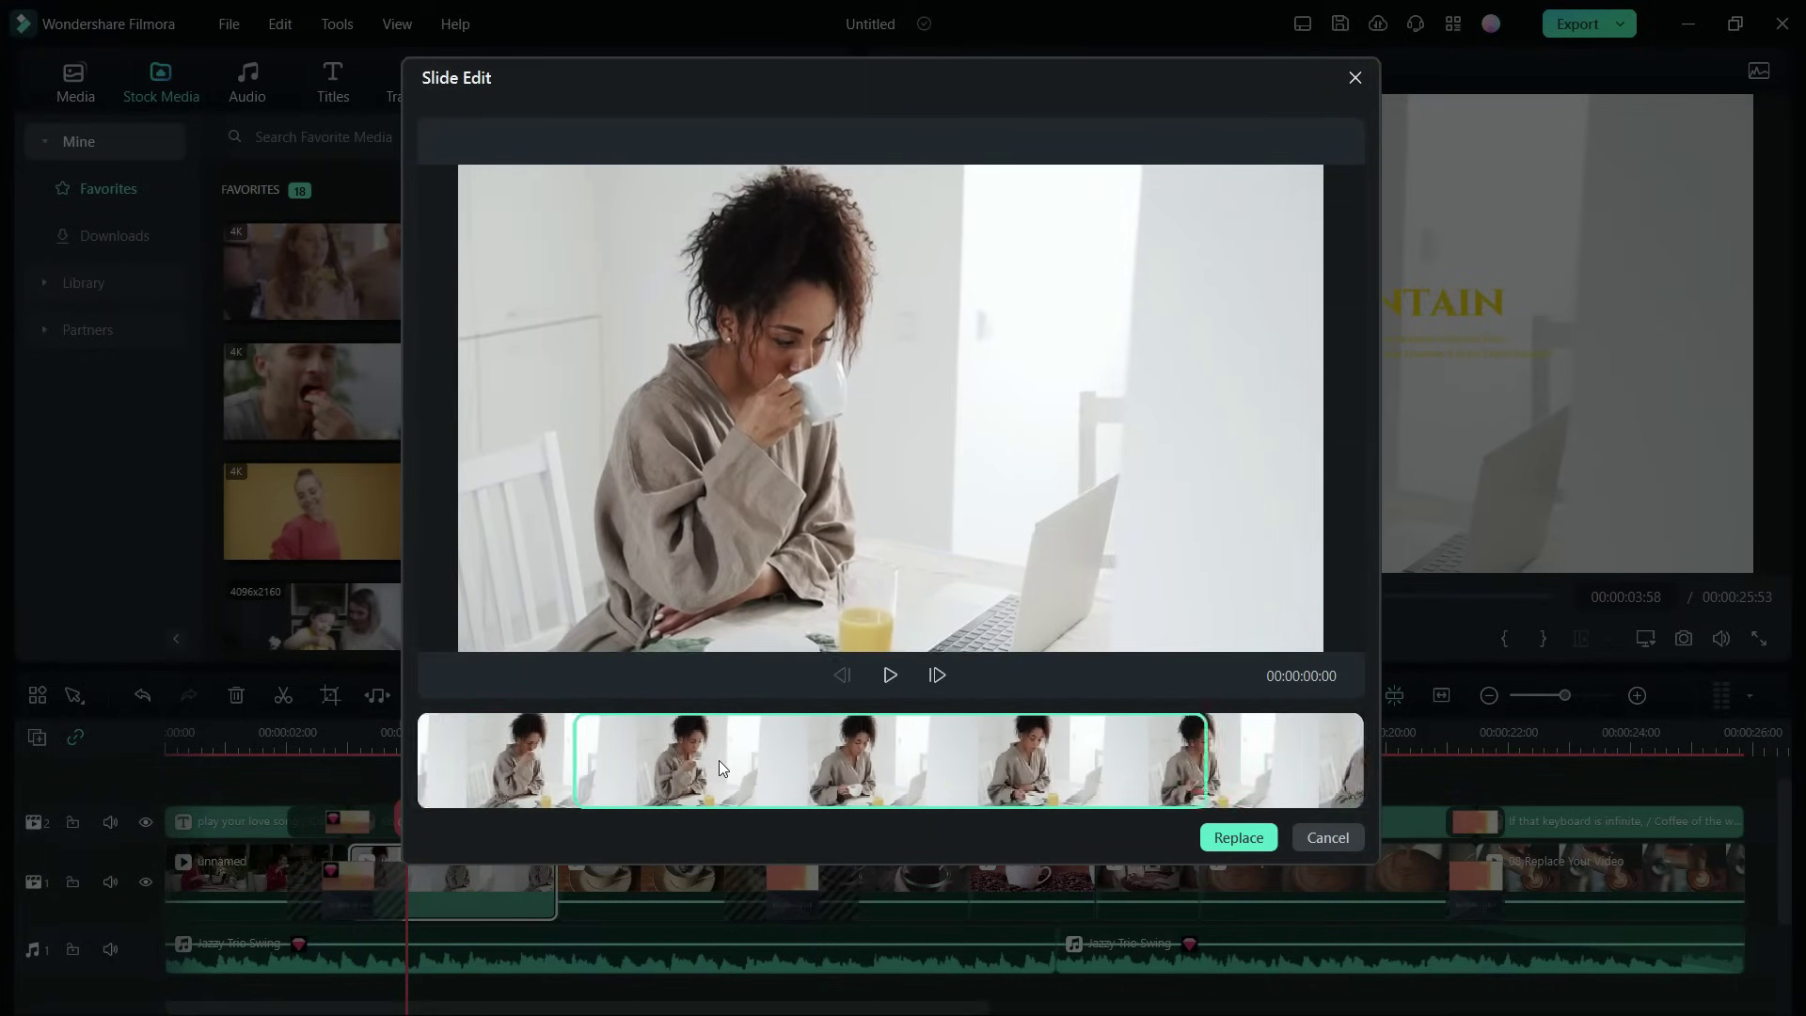
Step: Confirm the robed woman in slot two, then replace clip 03 with the mother-and-child cake favourite
click(1237, 837)
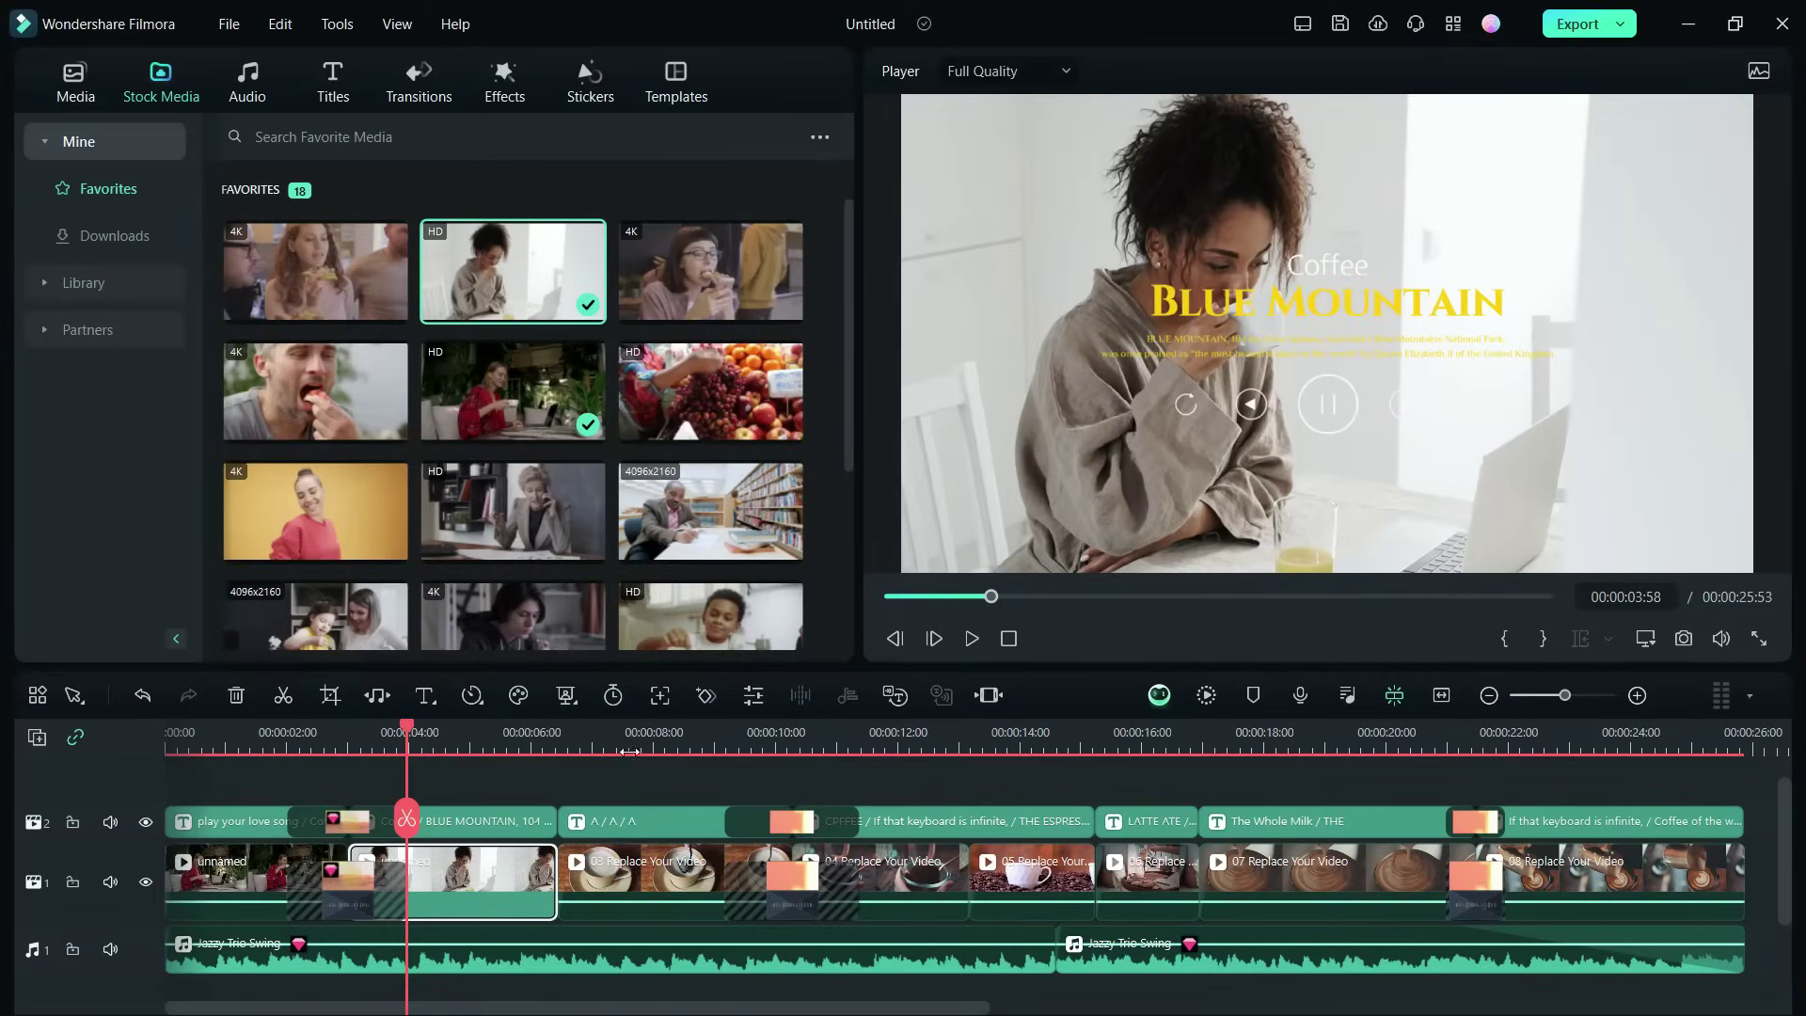
click(967, 639)
click(691, 870)
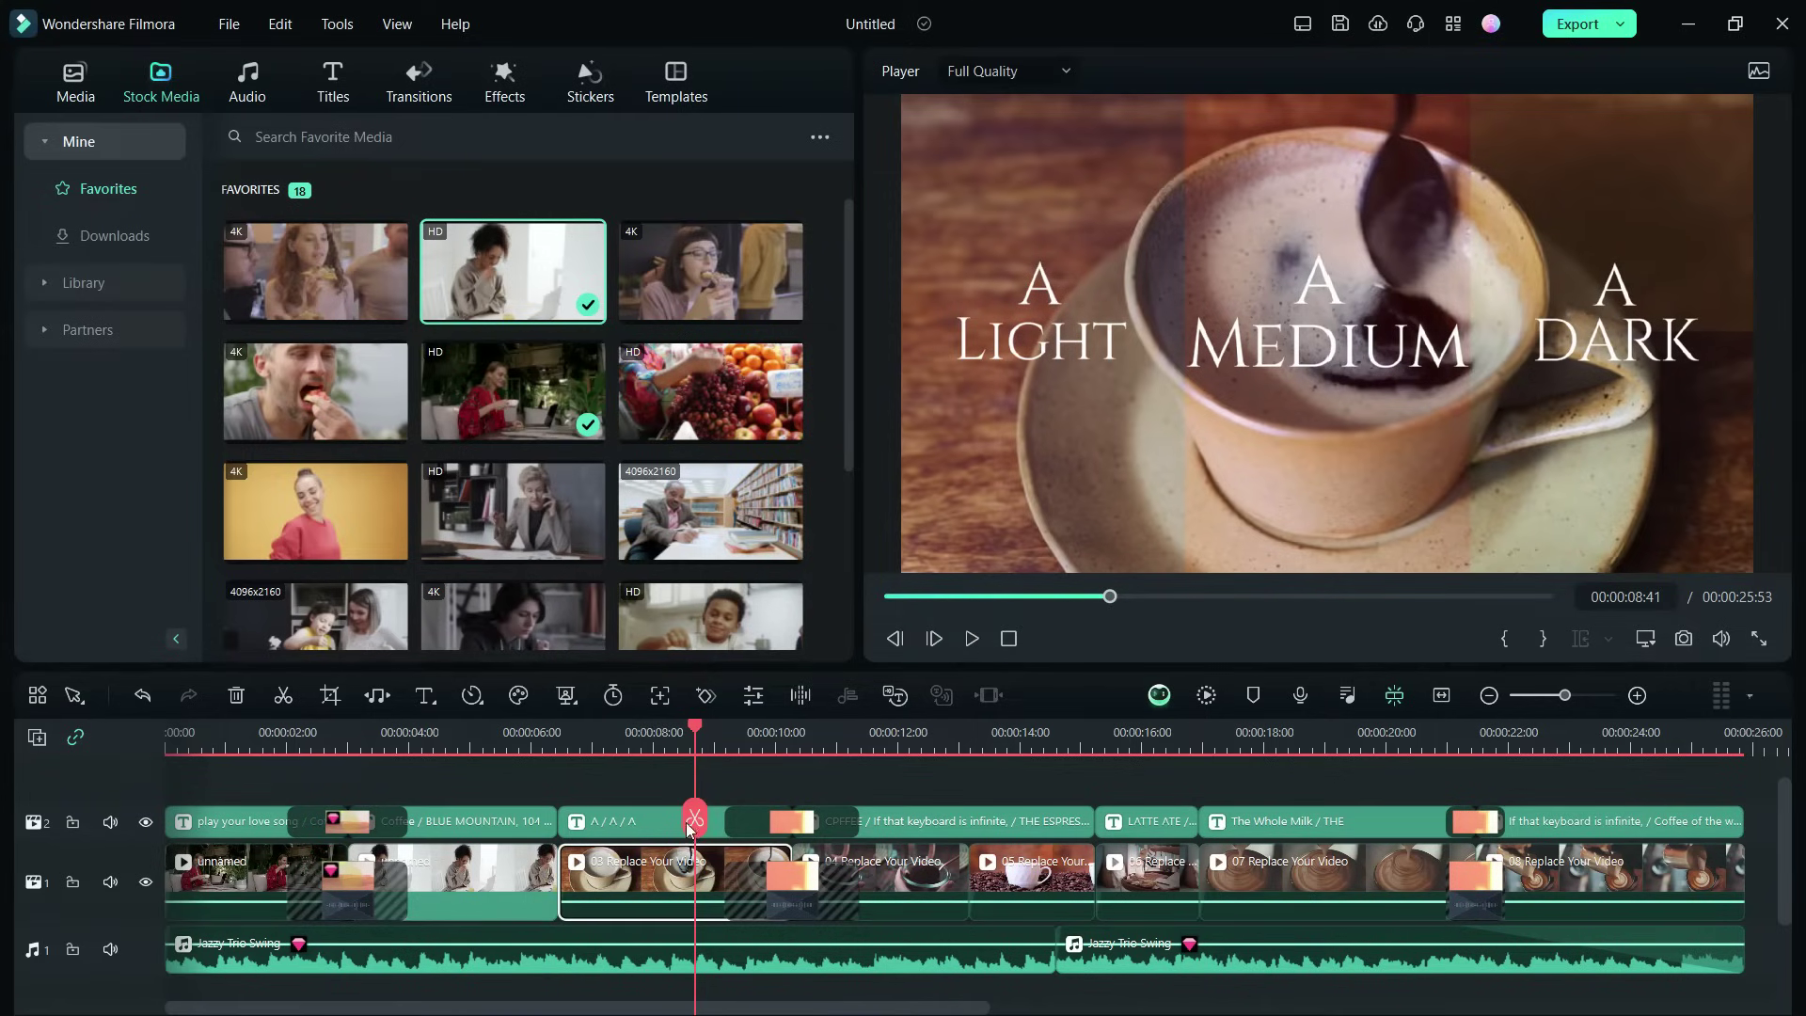
scroll(801, 431, down, 3)
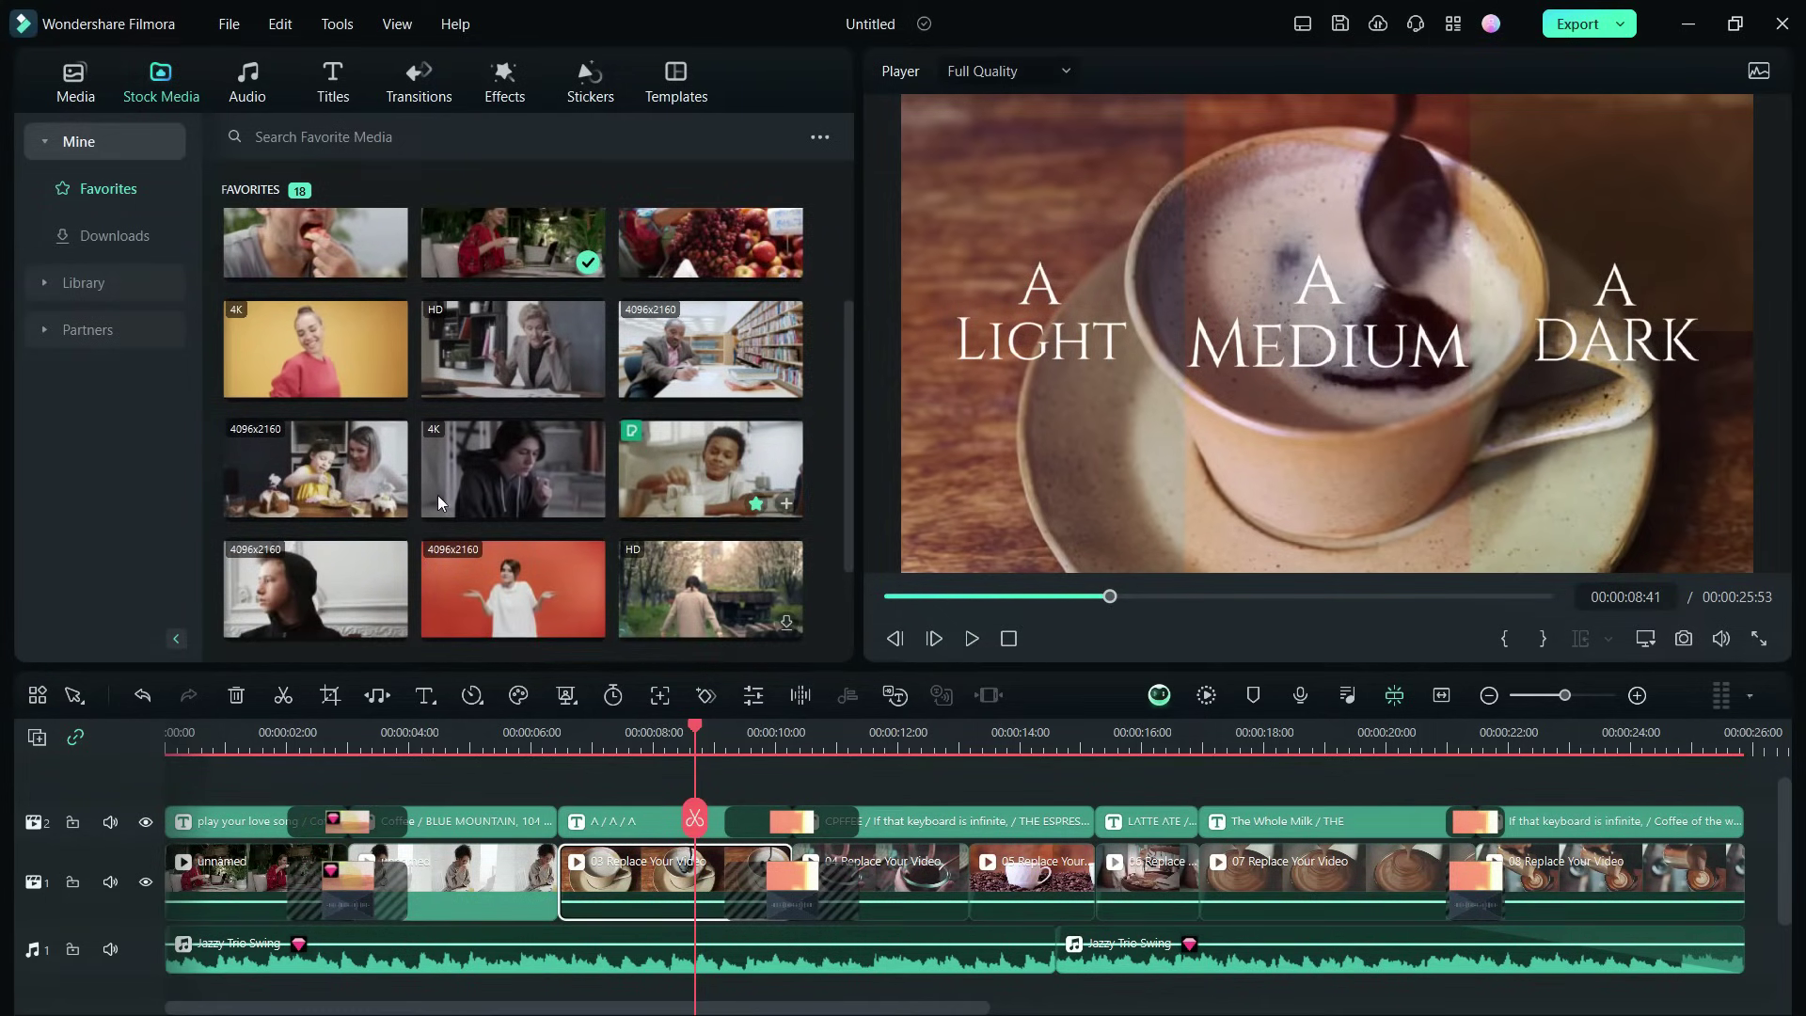
click(322, 496)
drag(322, 496, 629, 810)
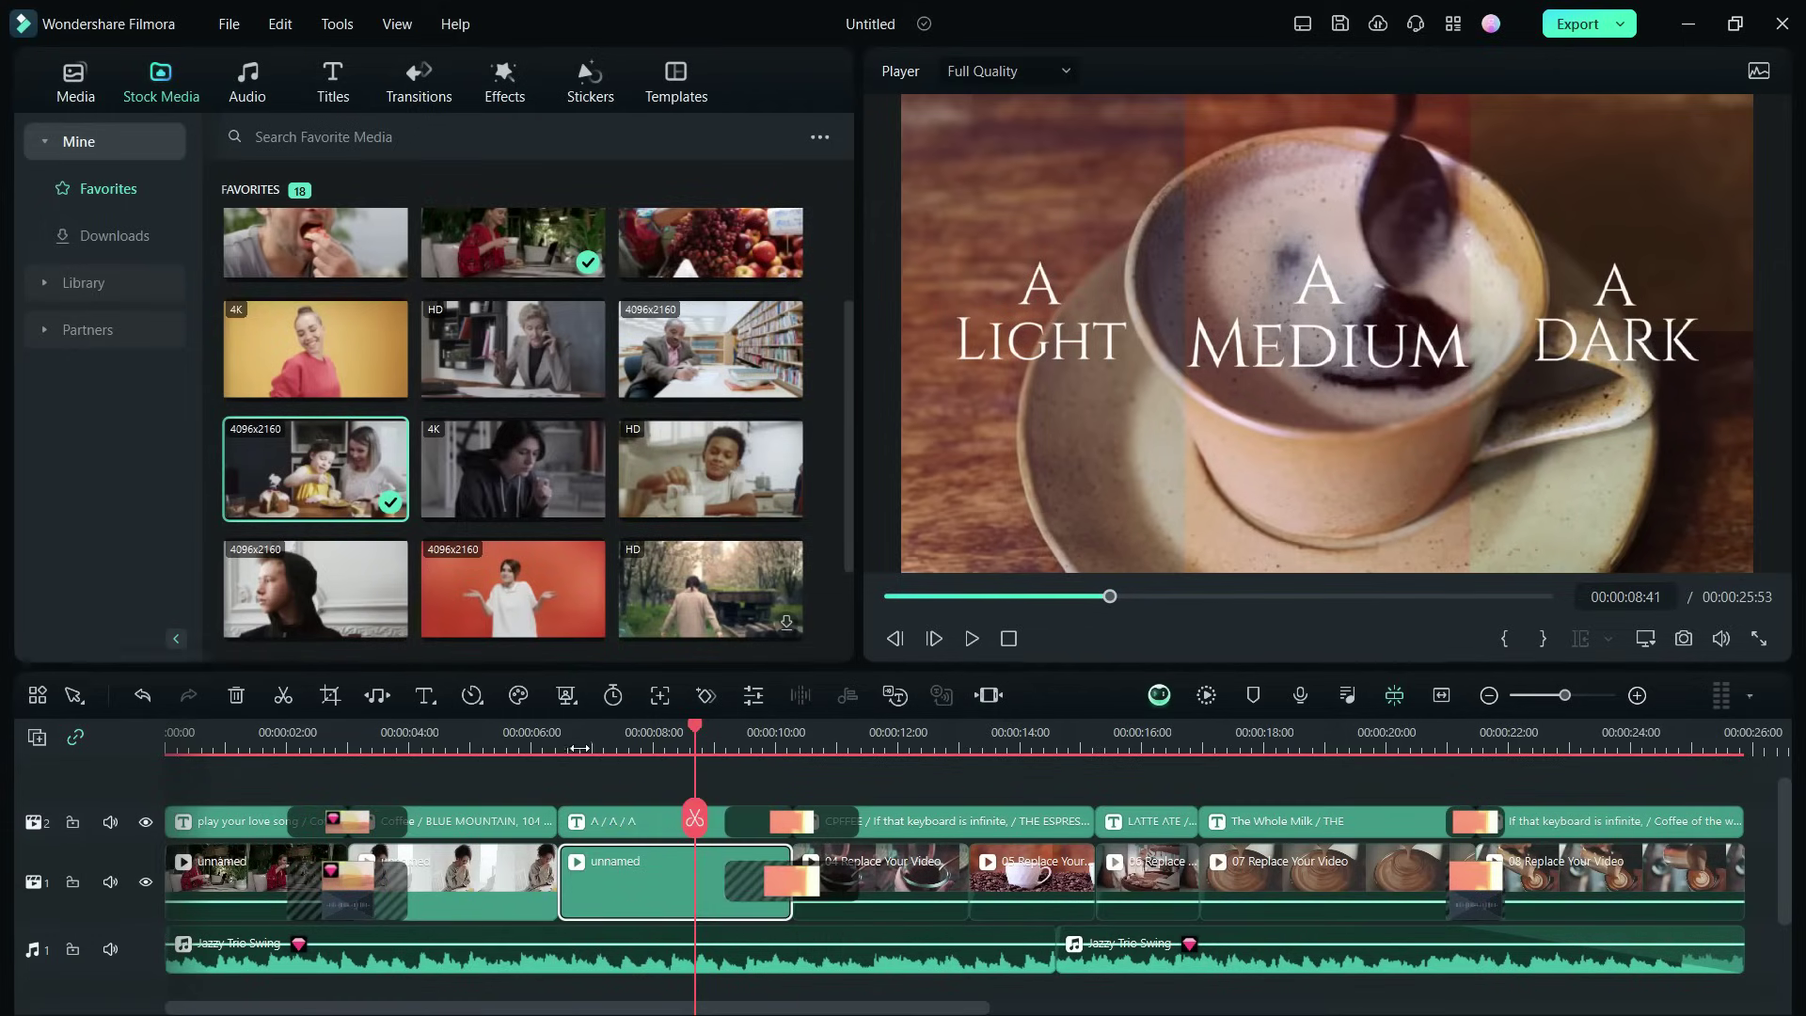
click(971, 638)
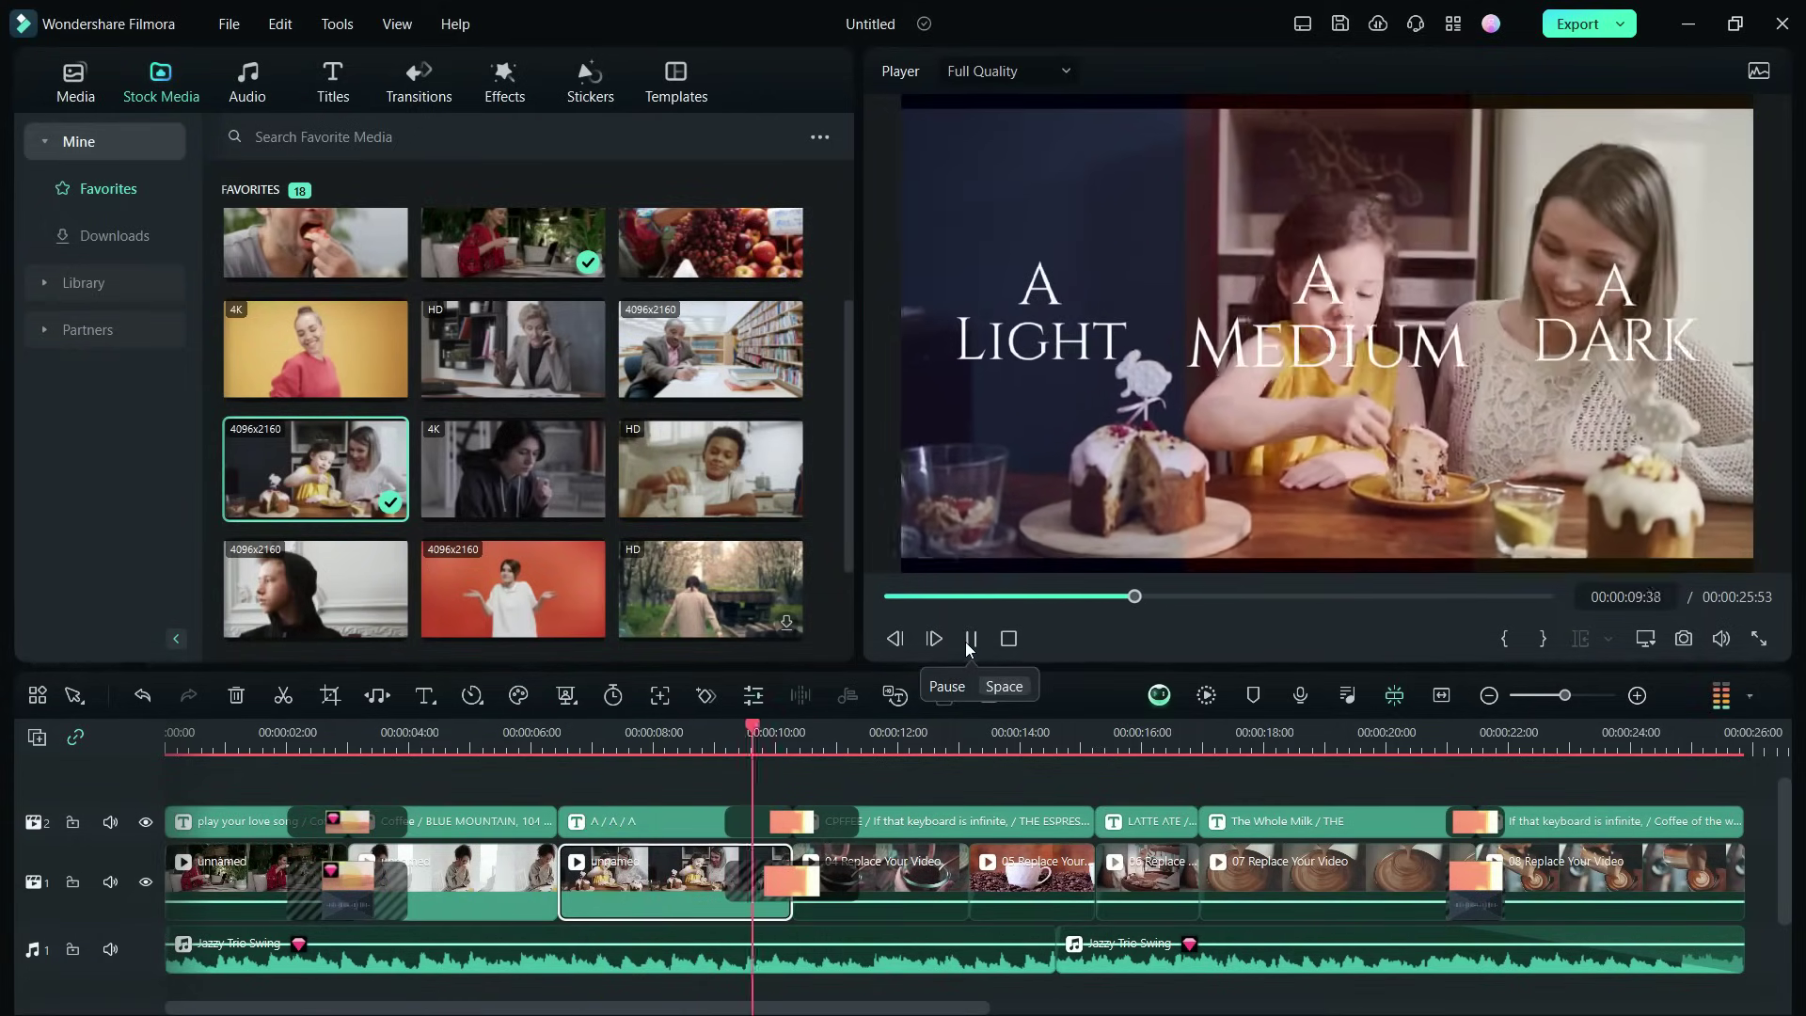
click(743, 828)
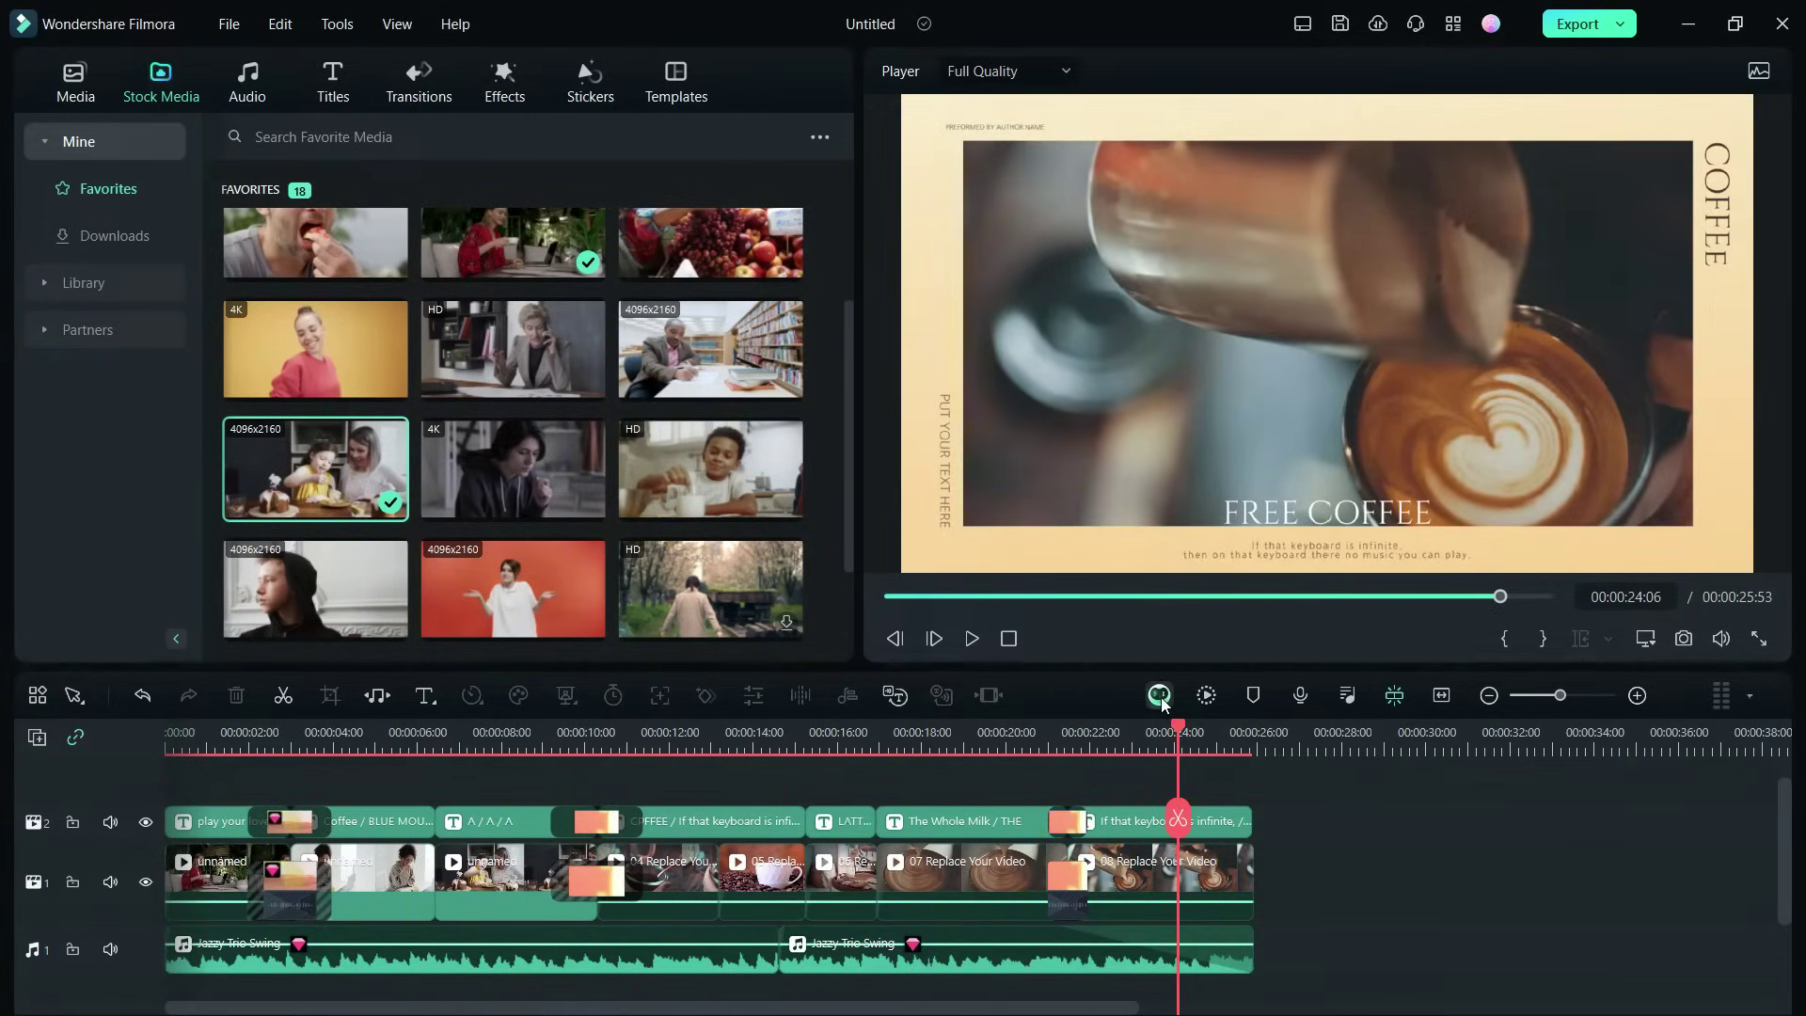
Step: Ask Copilot to 'generate music for a food video'
click(1159, 696)
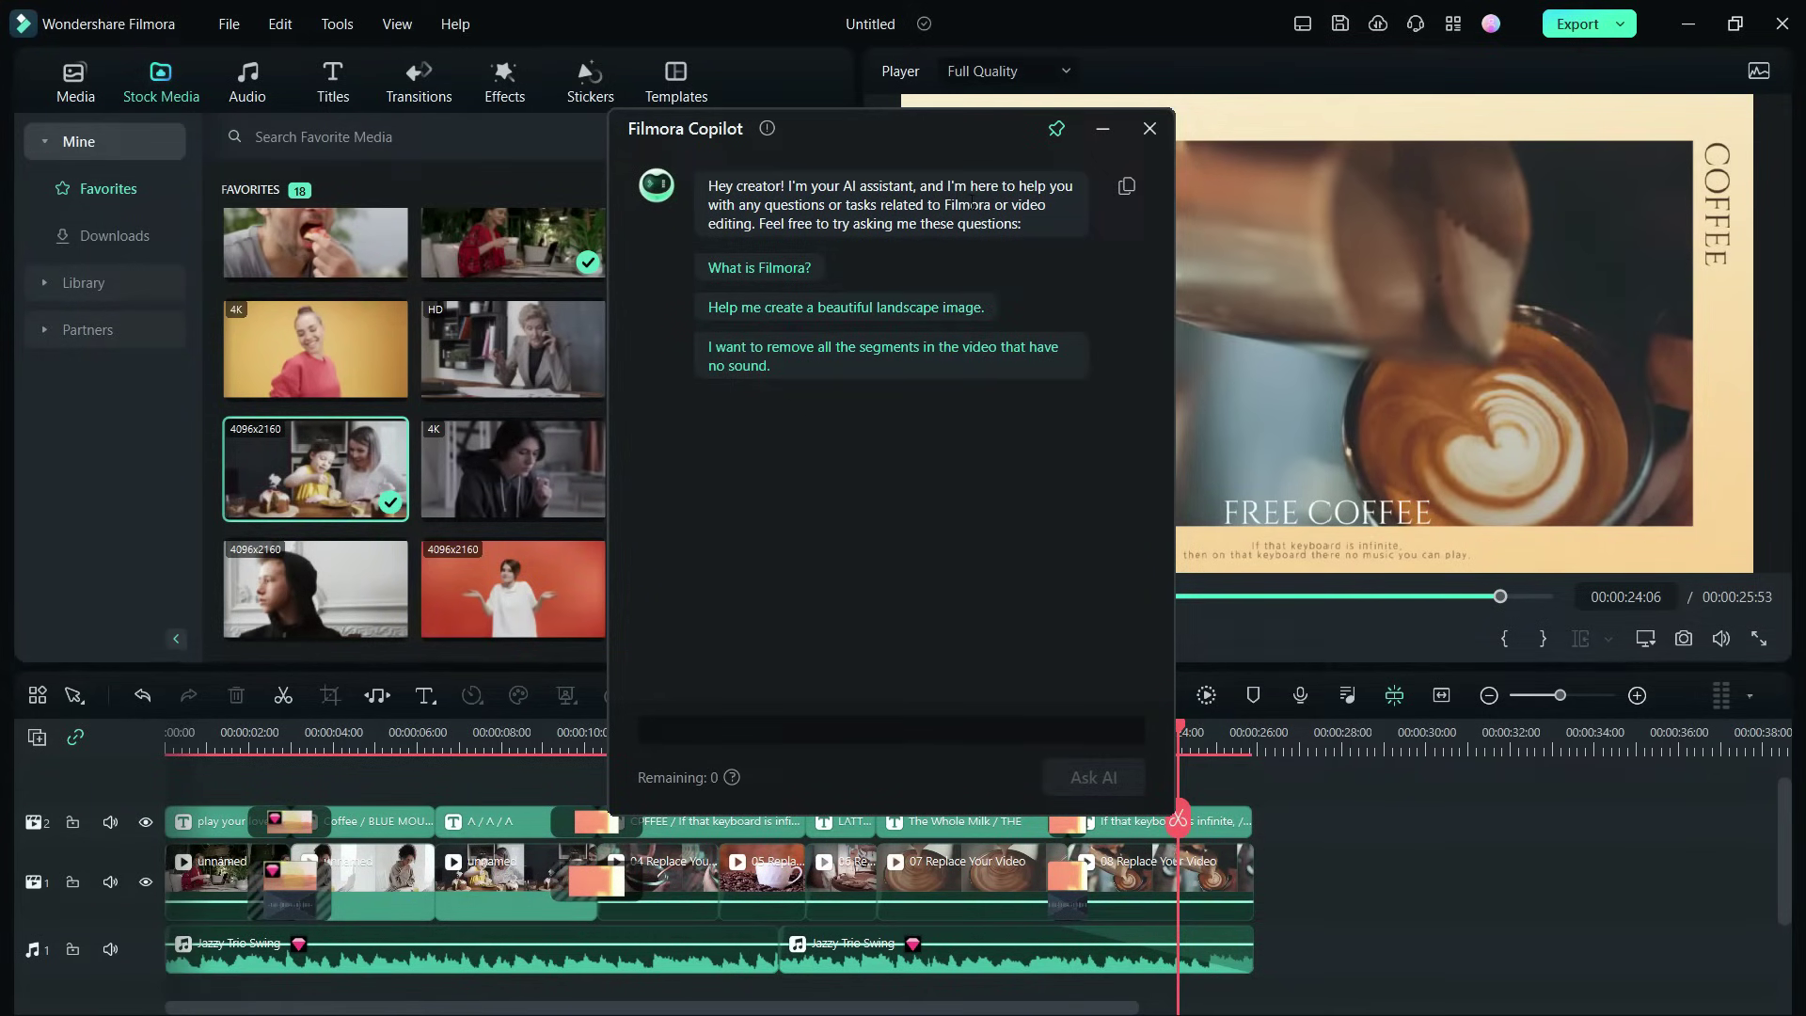
text(generate music for a food vi)
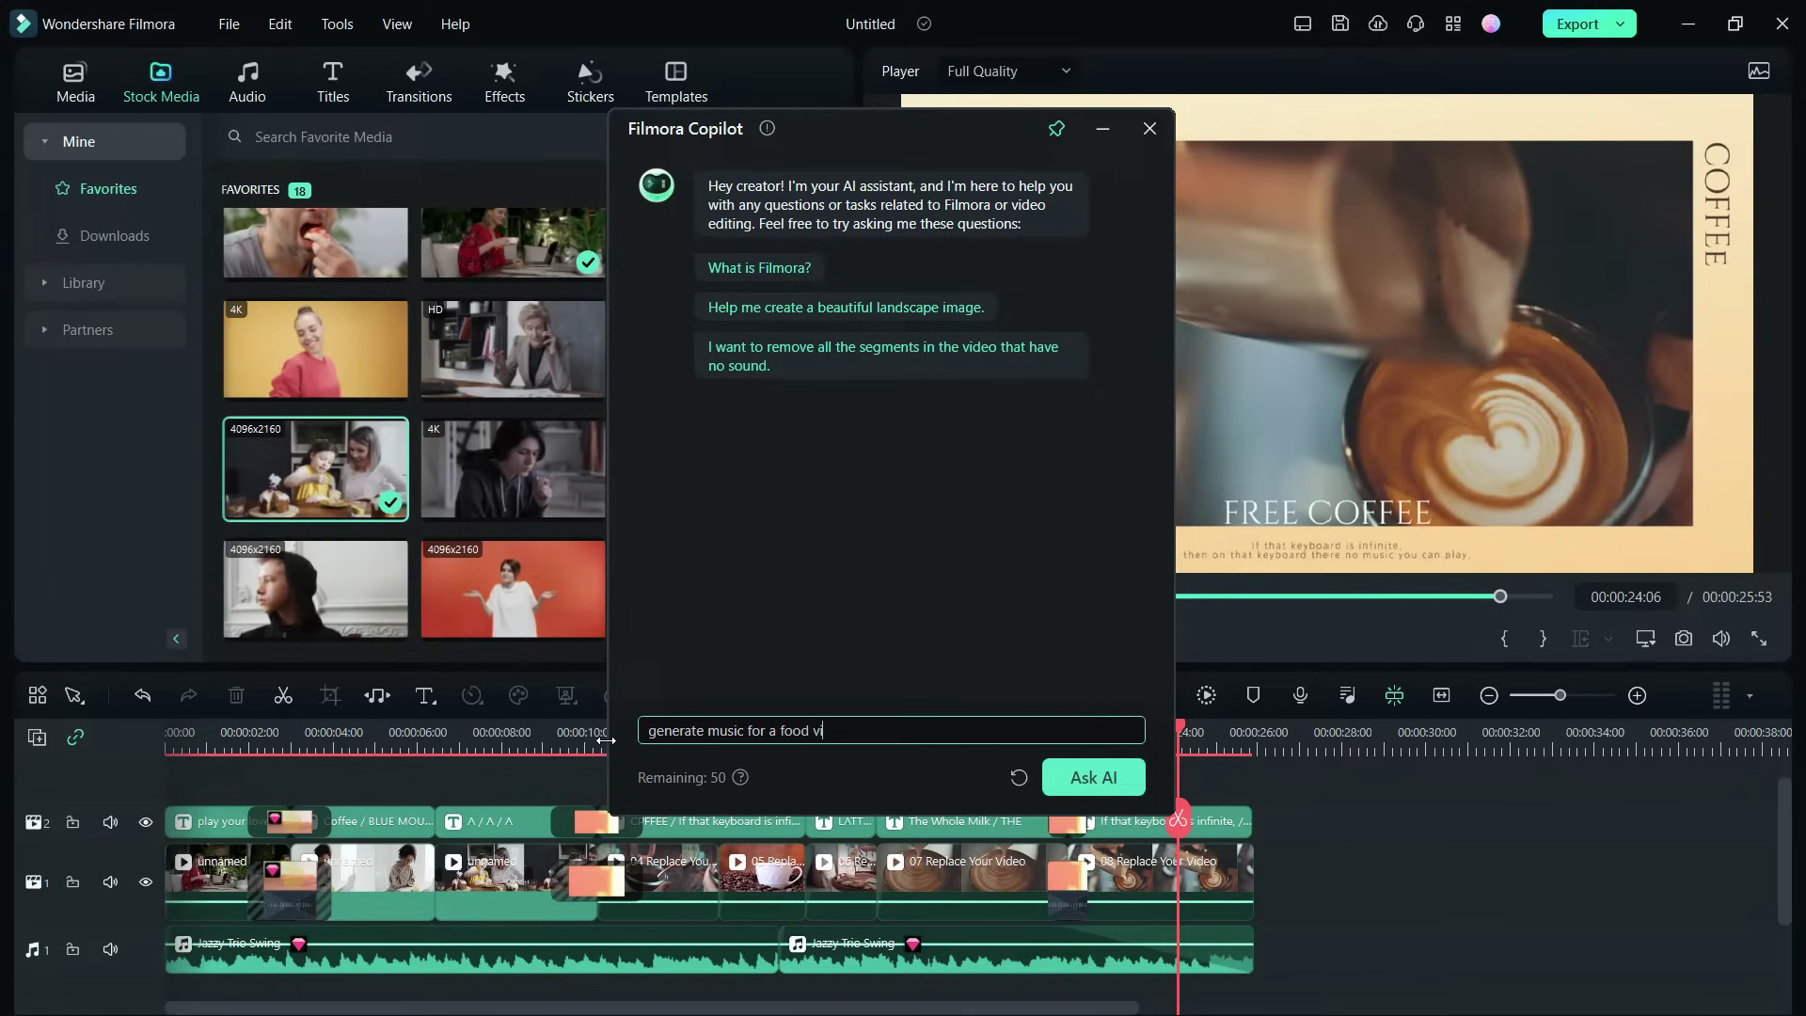
text(deo)
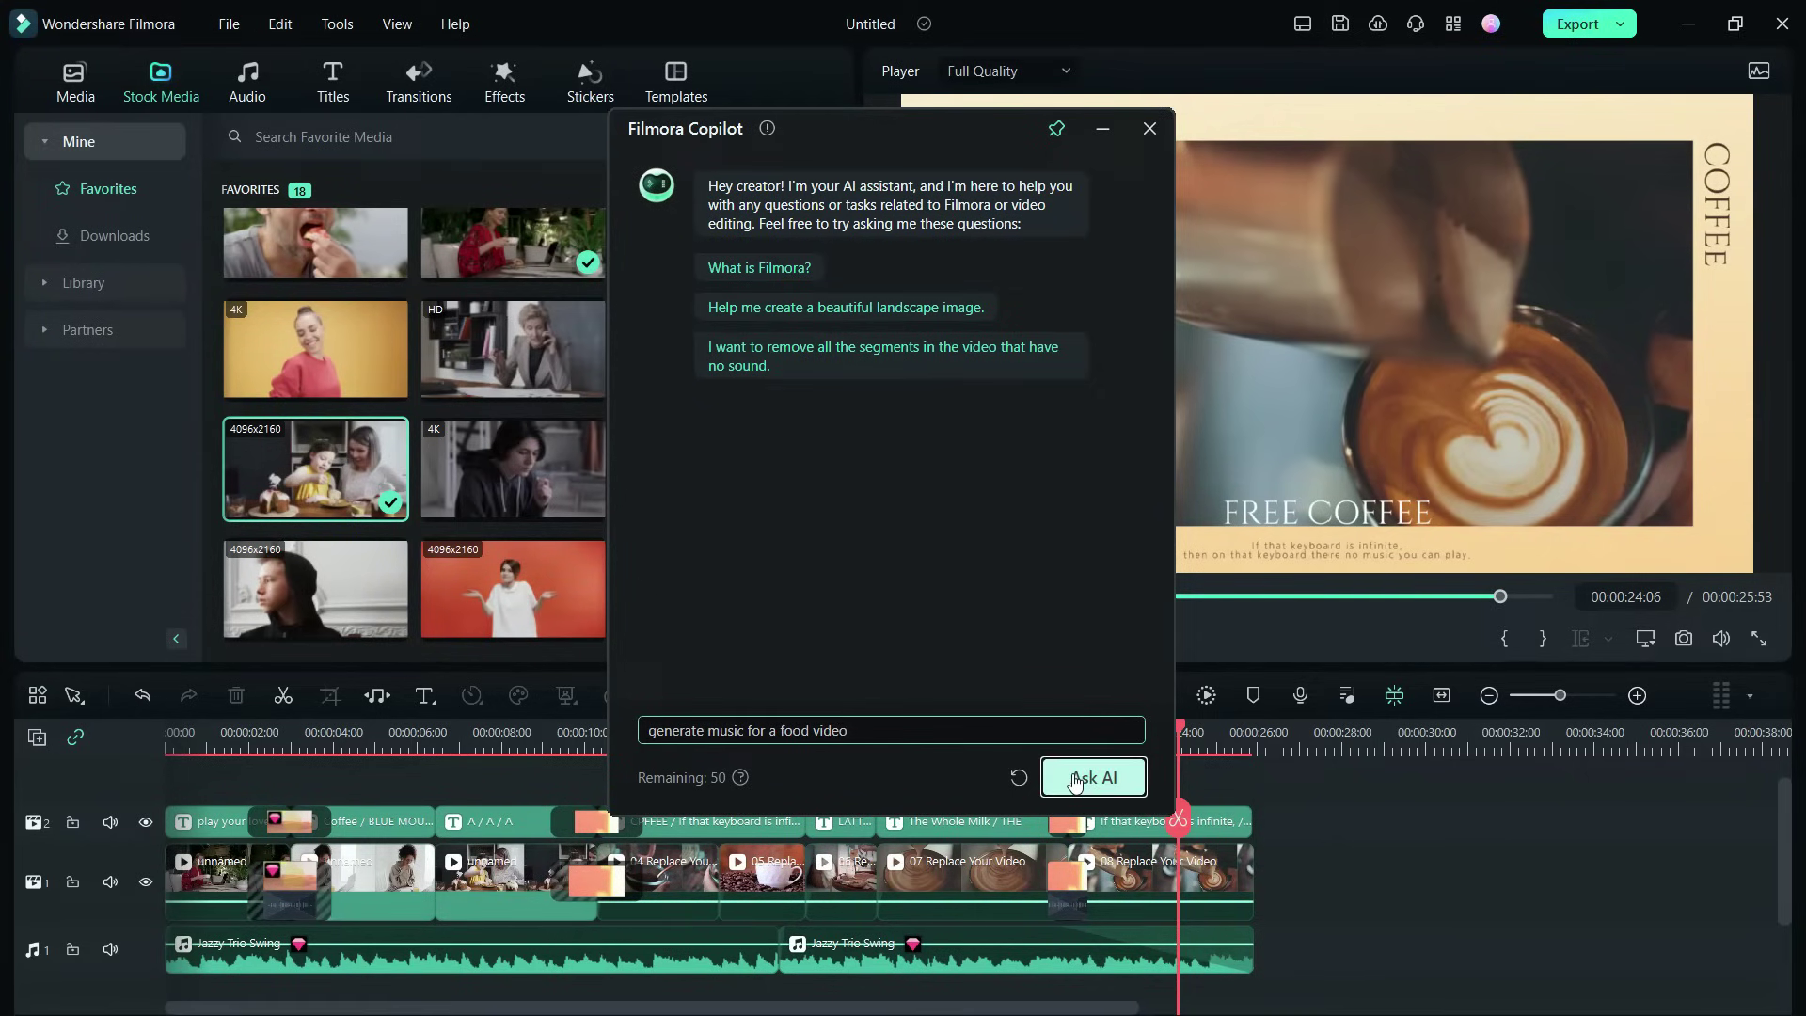
click(1072, 776)
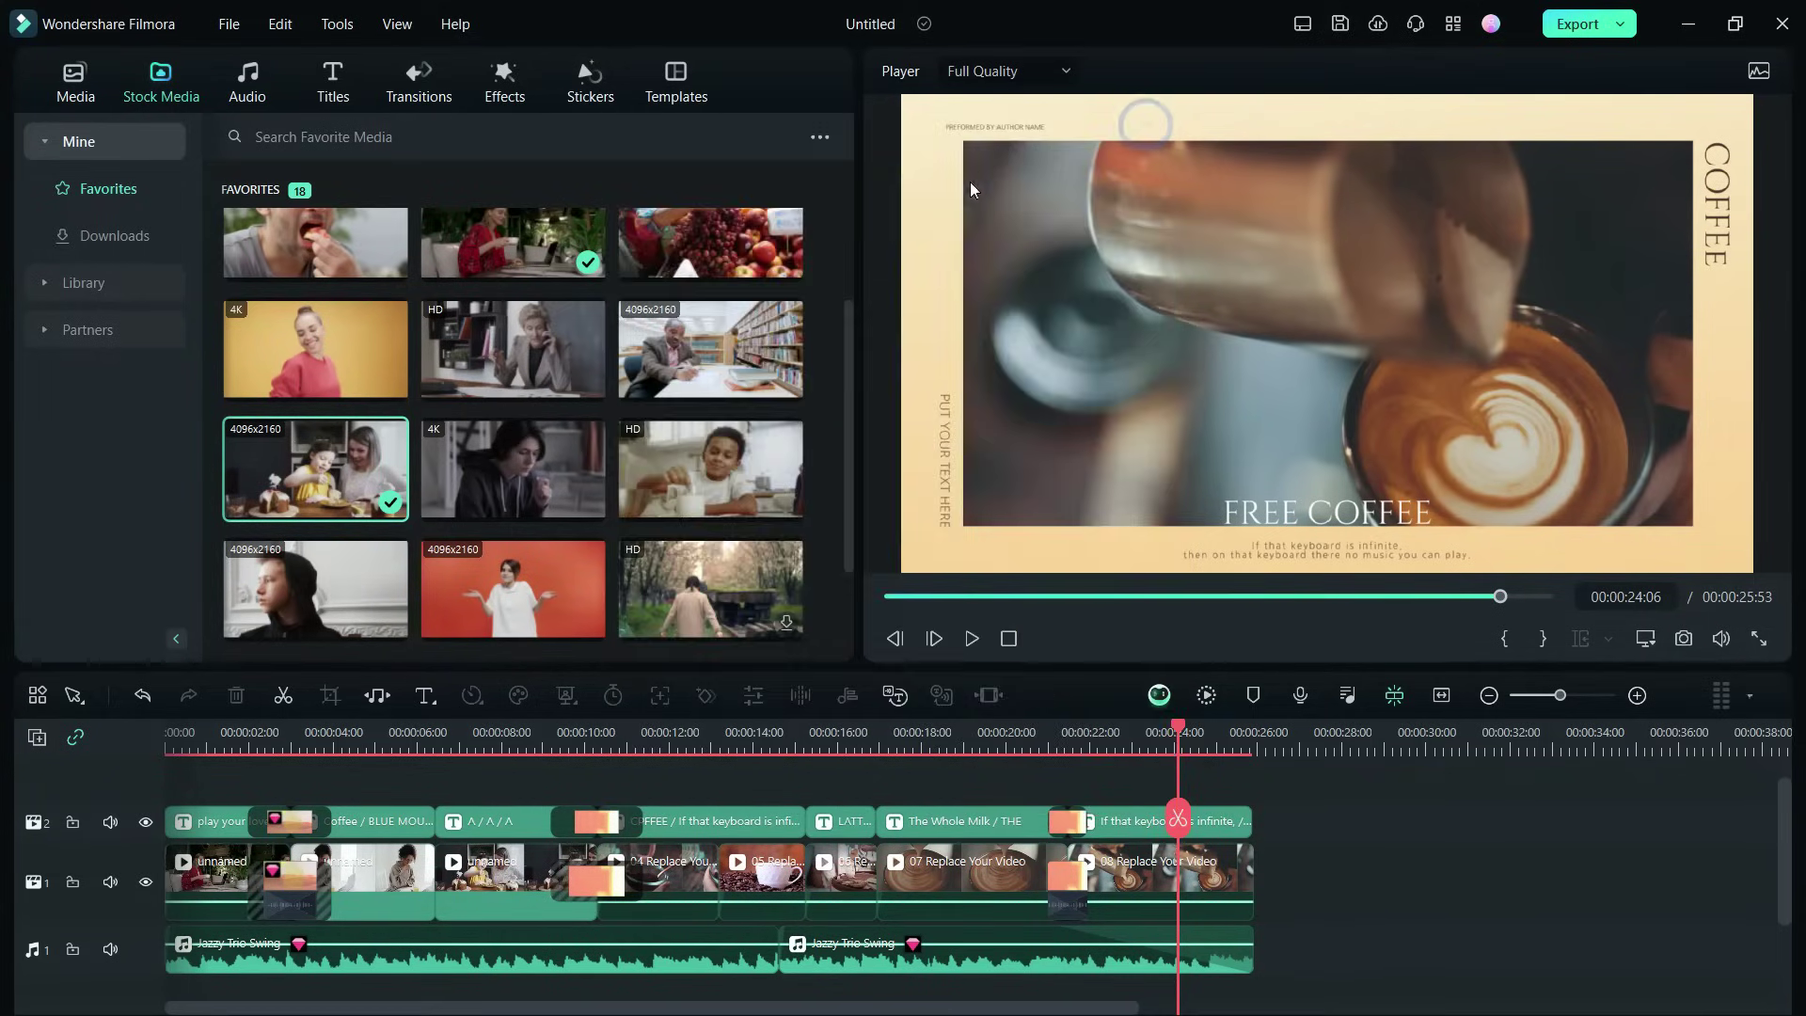
Step: Open the AI Music Generator from the Audio library's AI Music section, then close it unused
click(247, 80)
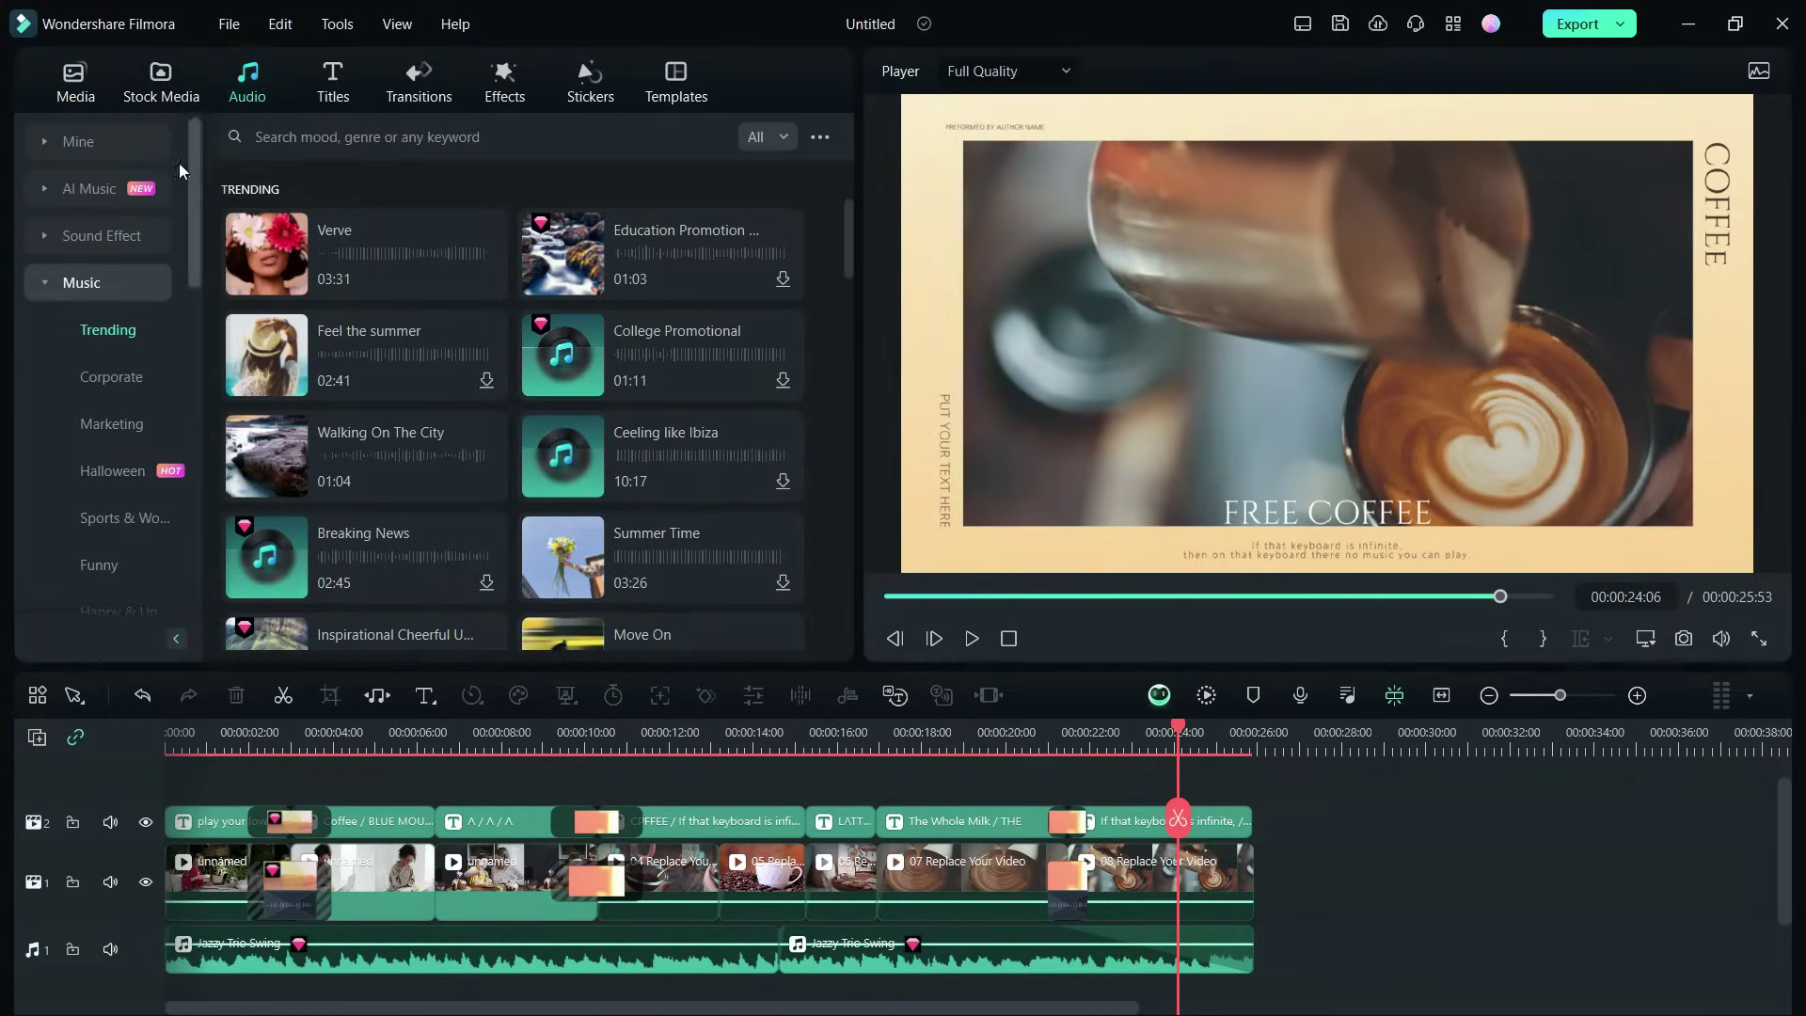
click(39, 188)
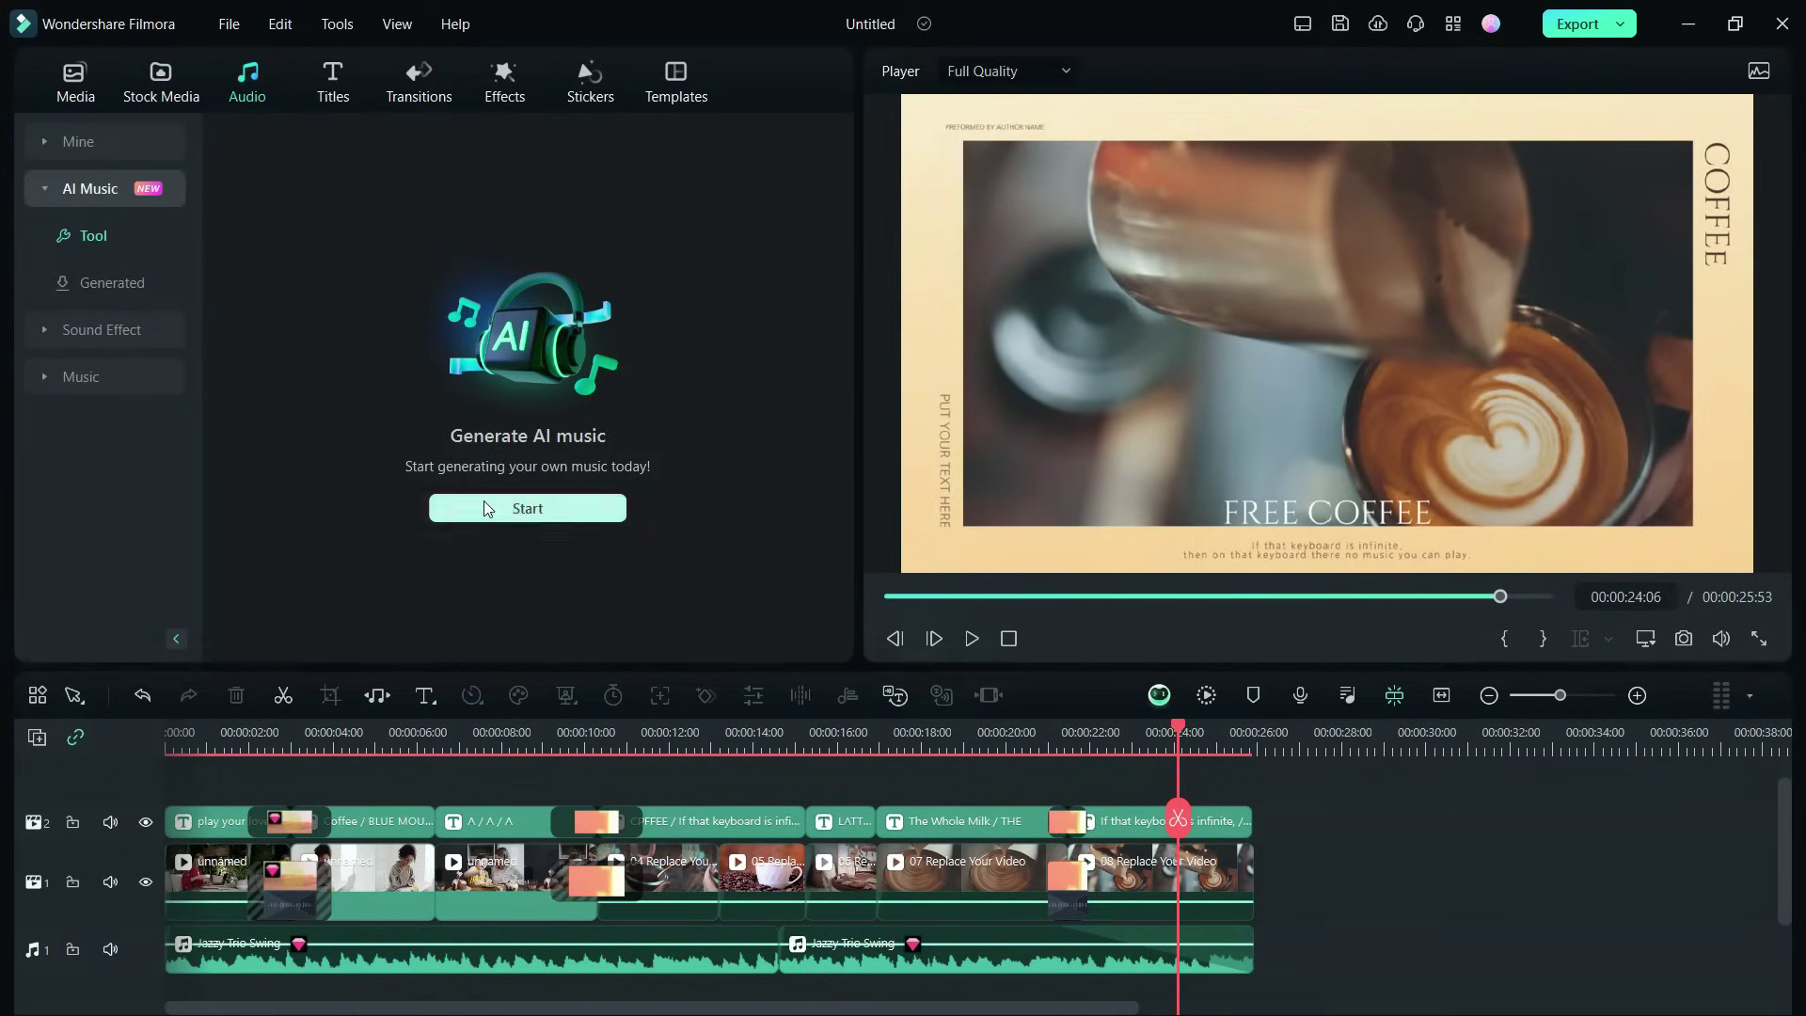
click(512, 512)
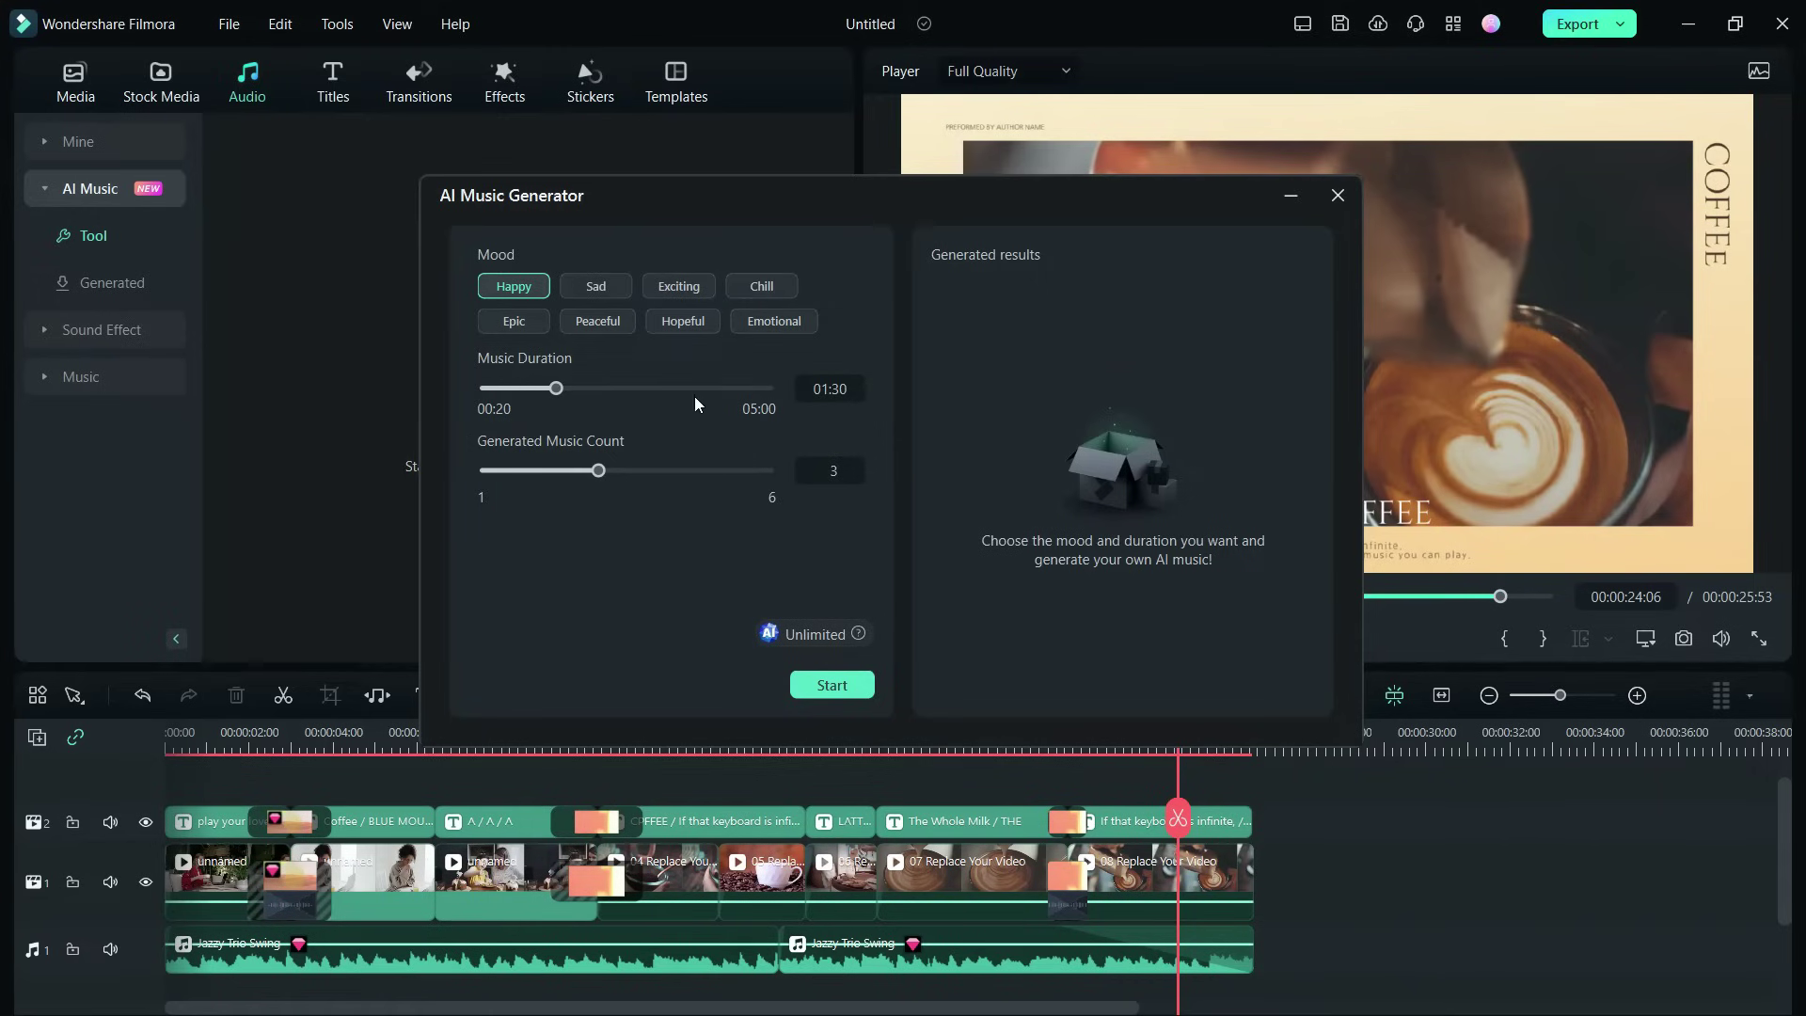
click(1336, 197)
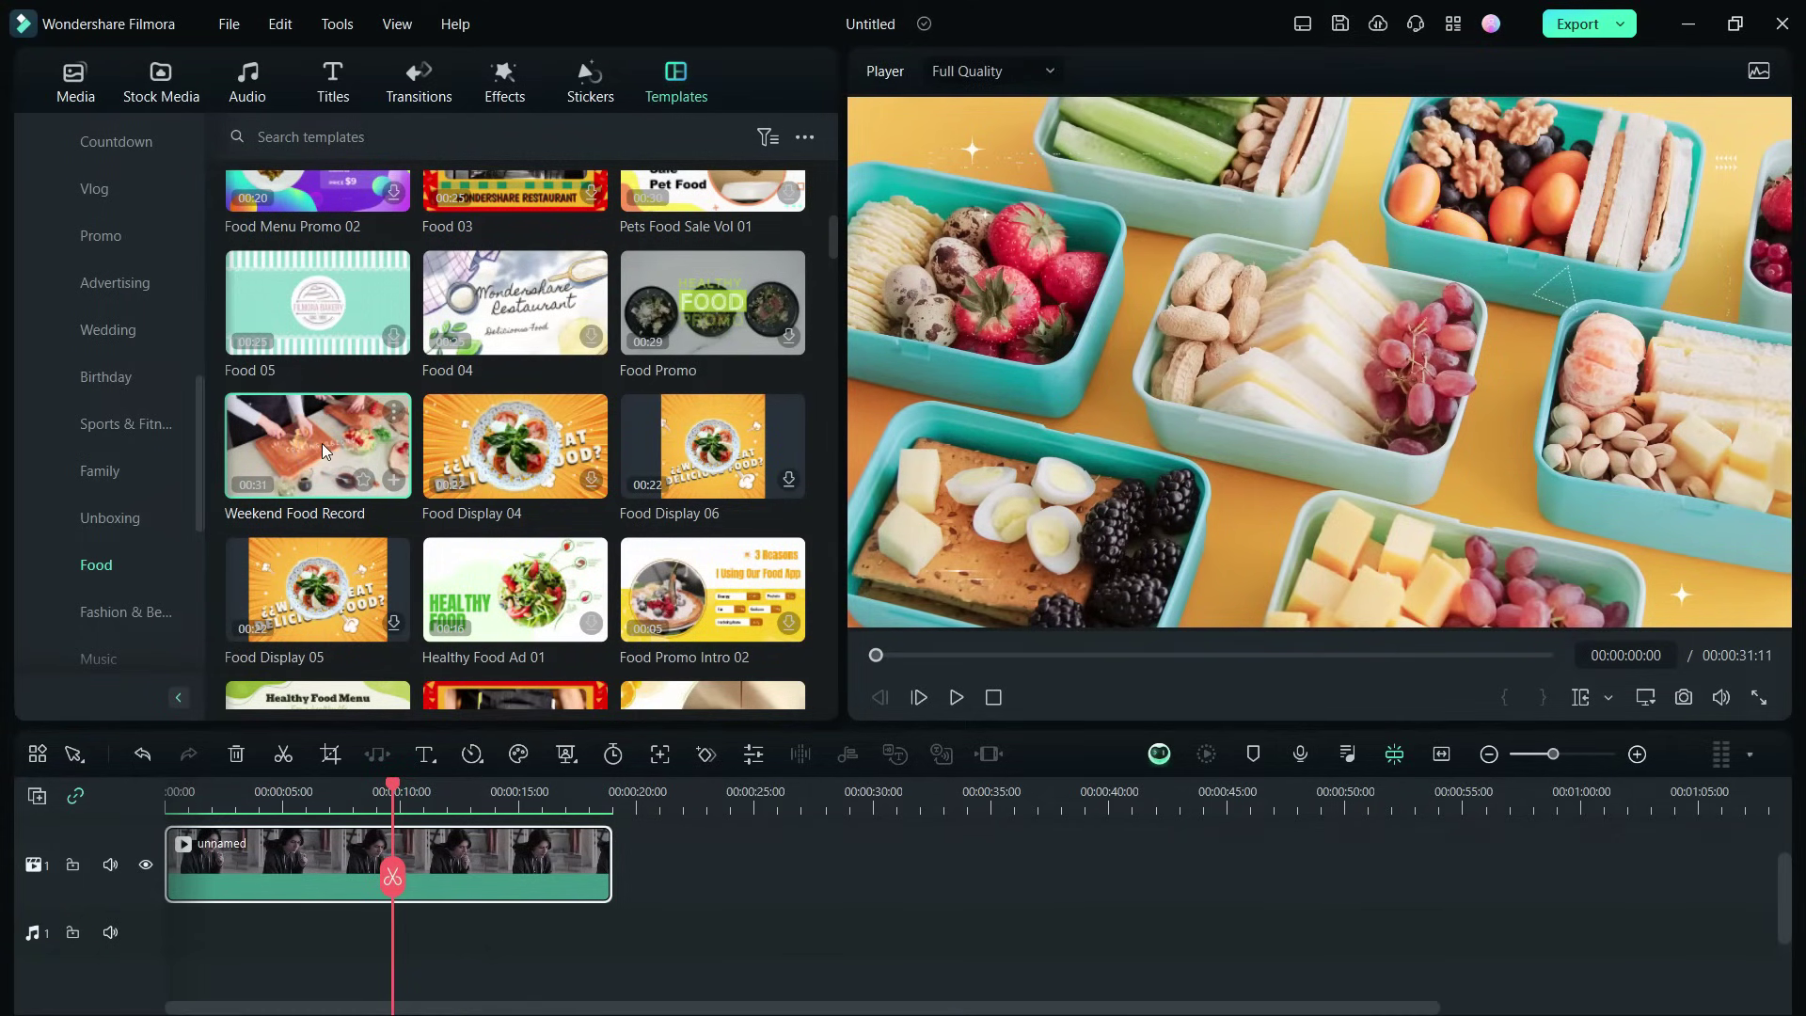
Step: Play and pause the Weekend Food Record preview, then scroll down the Food templates
click(955, 697)
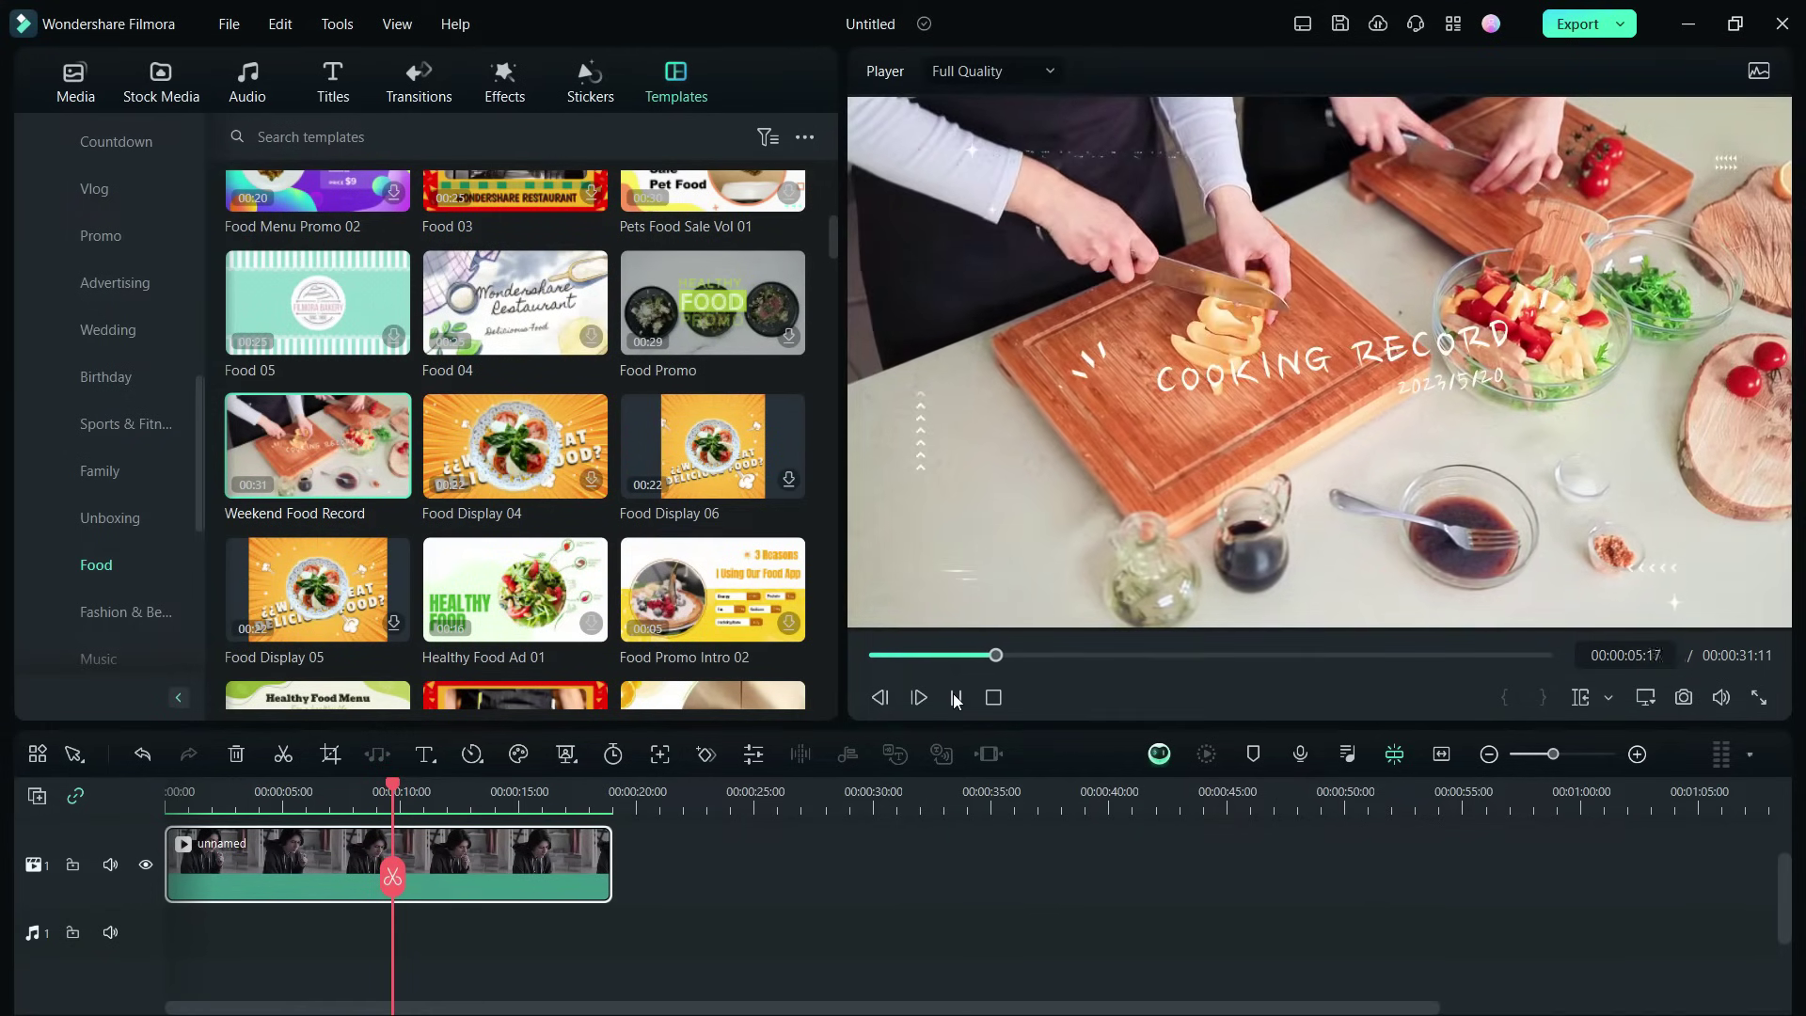
click(951, 697)
scroll(646, 585, down, 8)
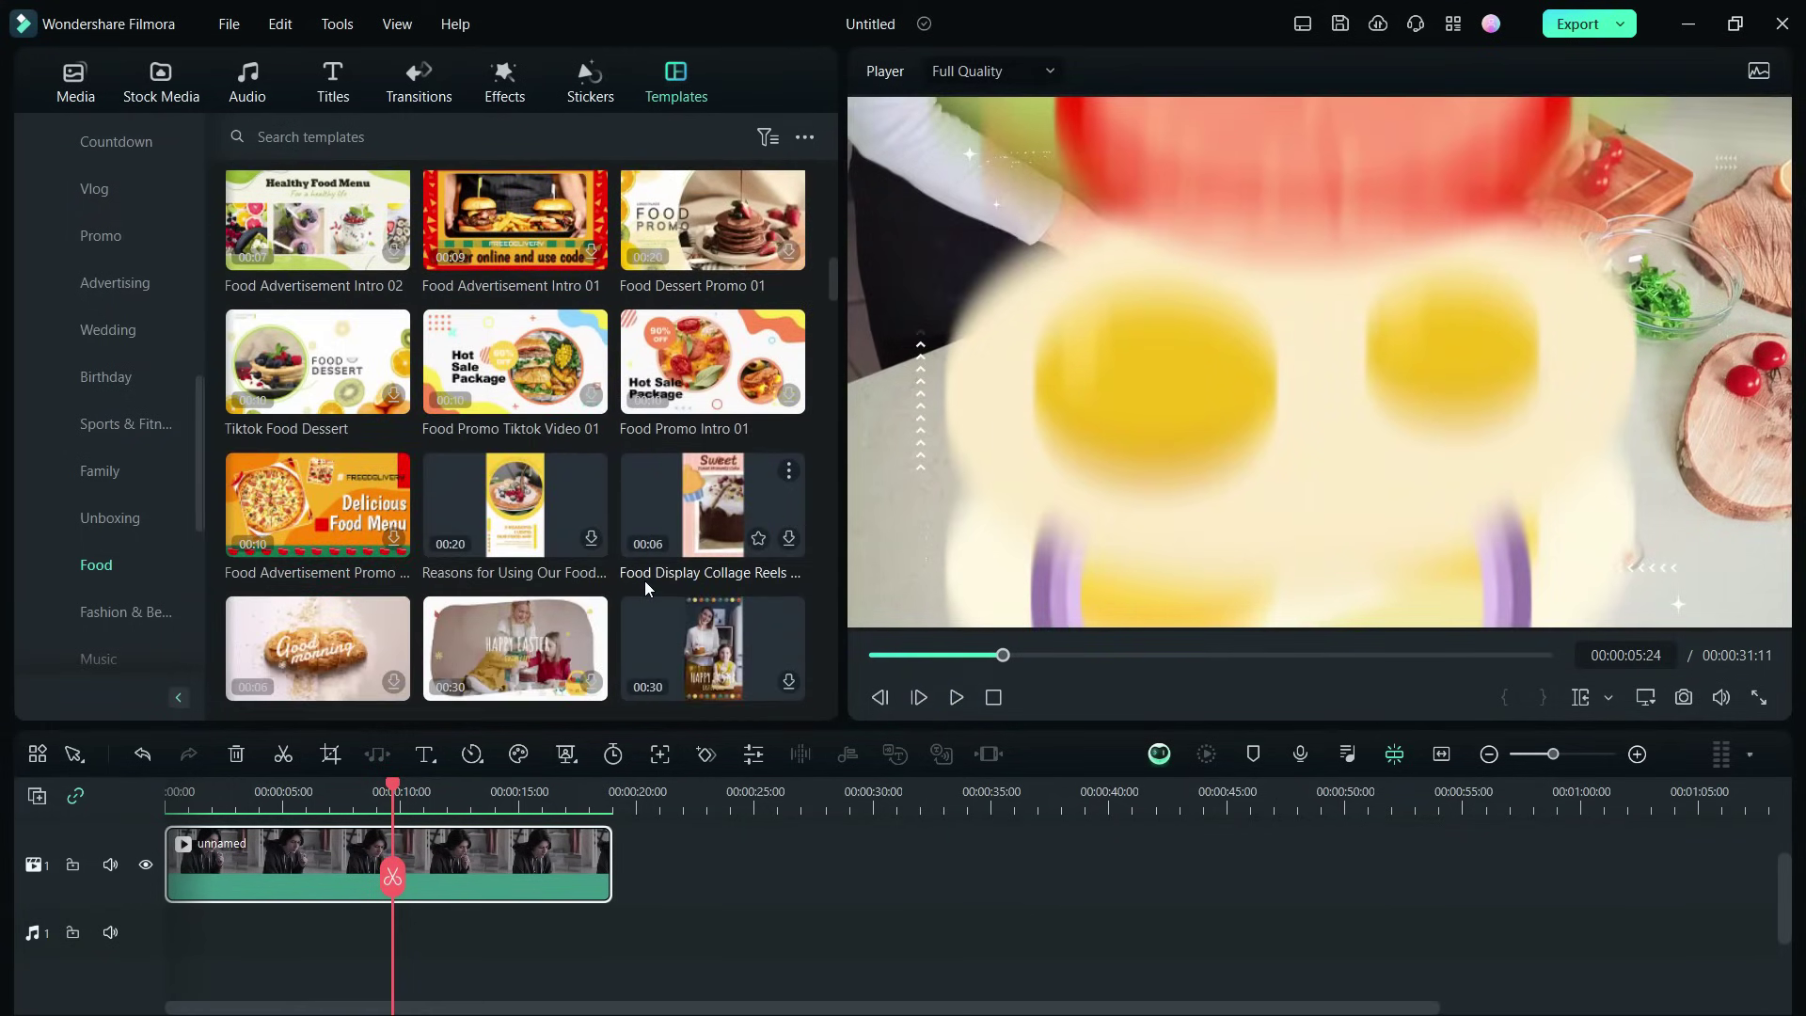
scroll(645, 585, down, 3)
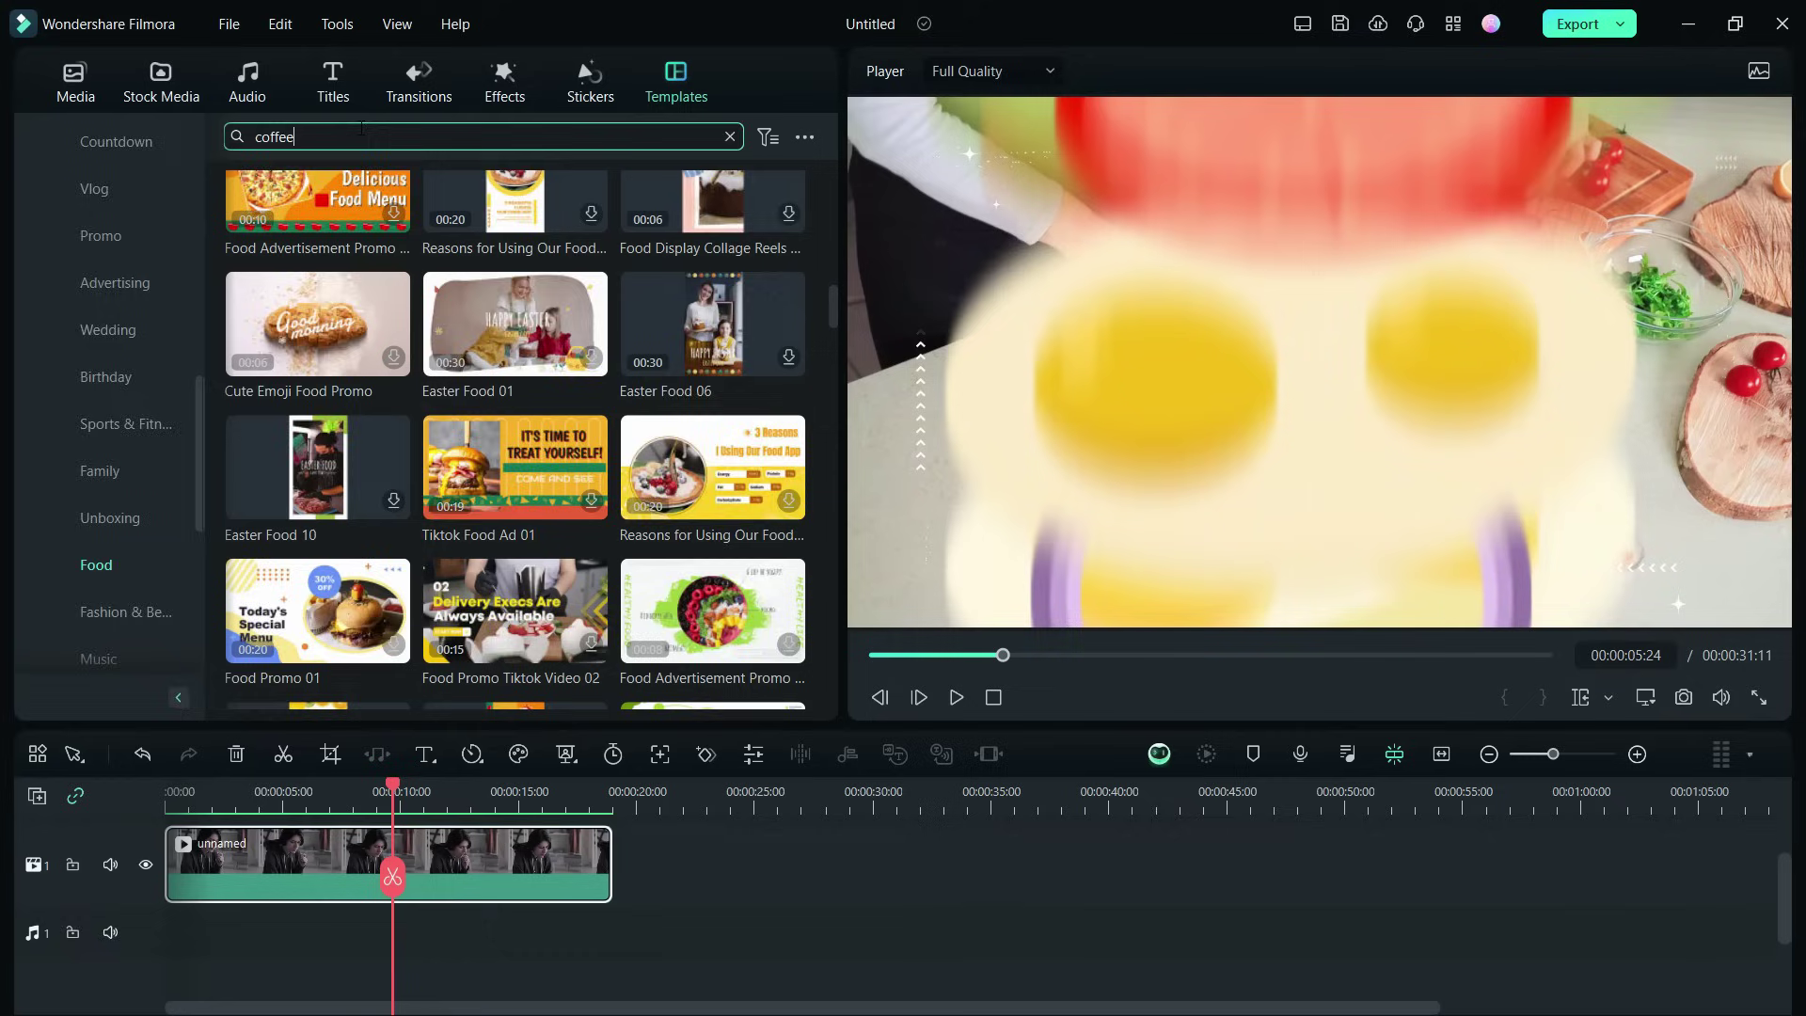
Step: Search templates for 'coffee' and preview Hot Coffee Drinks Intro and two Coffee Shop Coming Soon templates
key(Return)
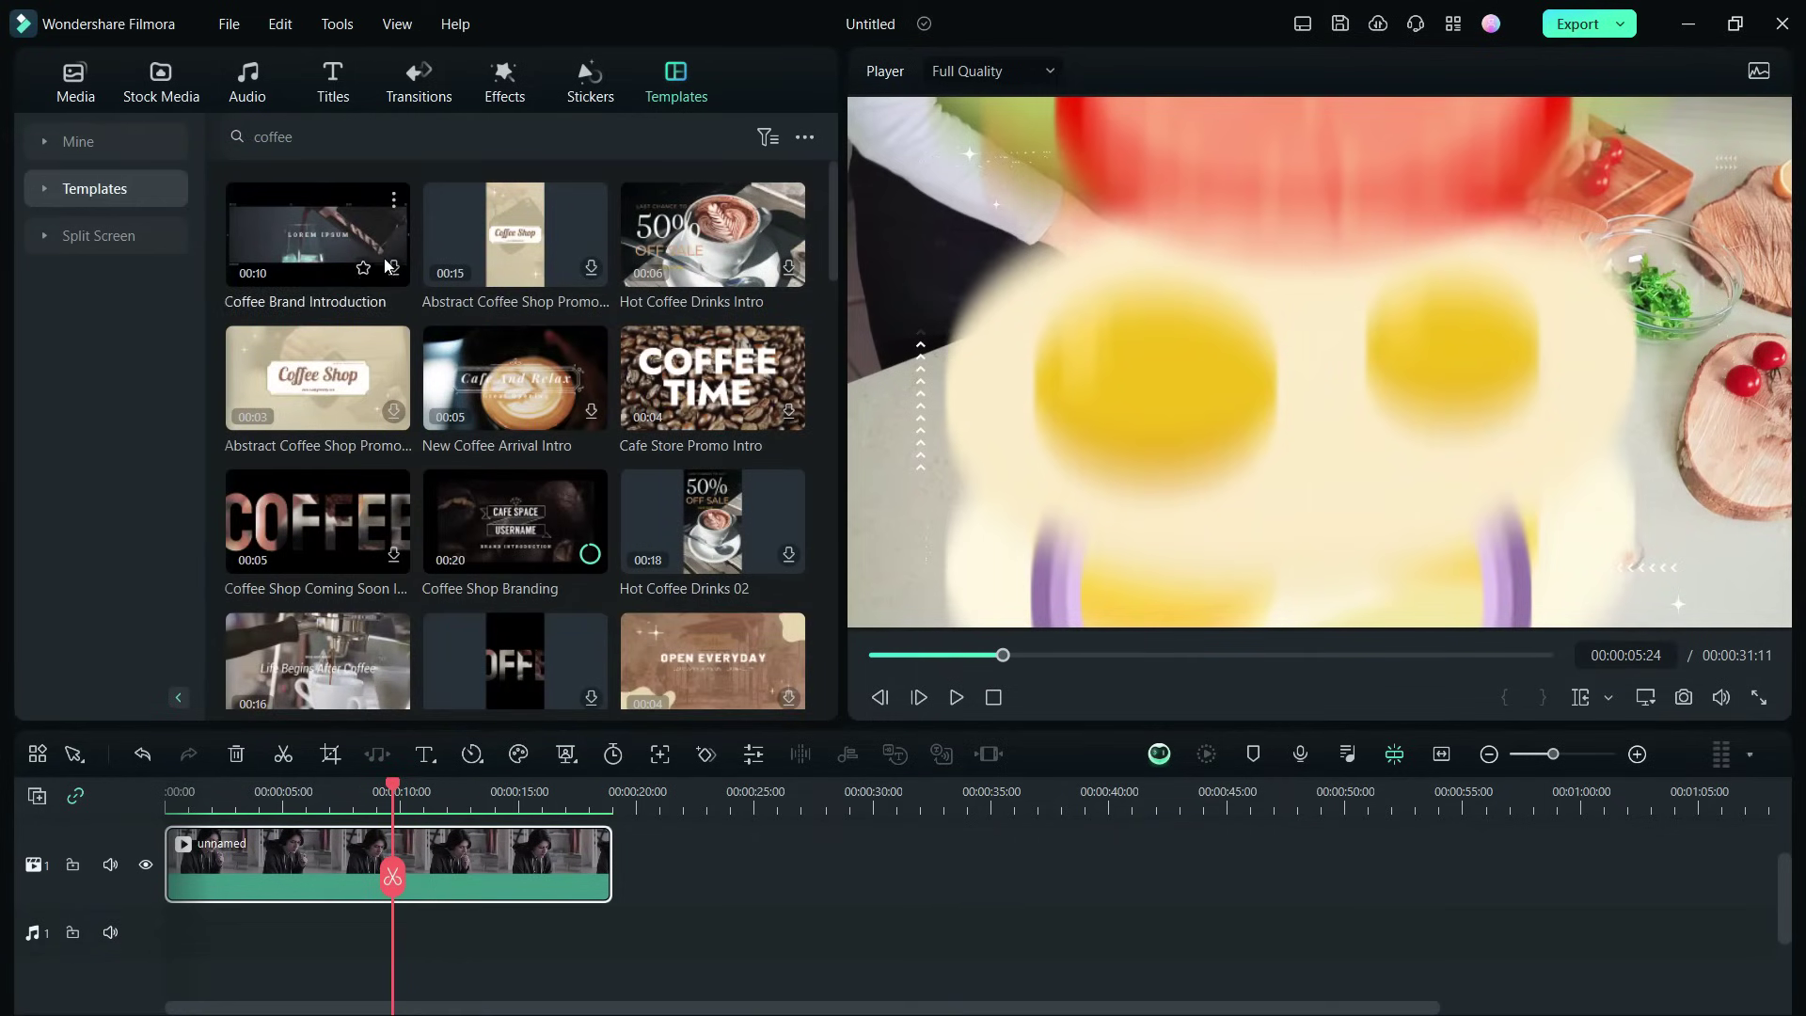
click(726, 230)
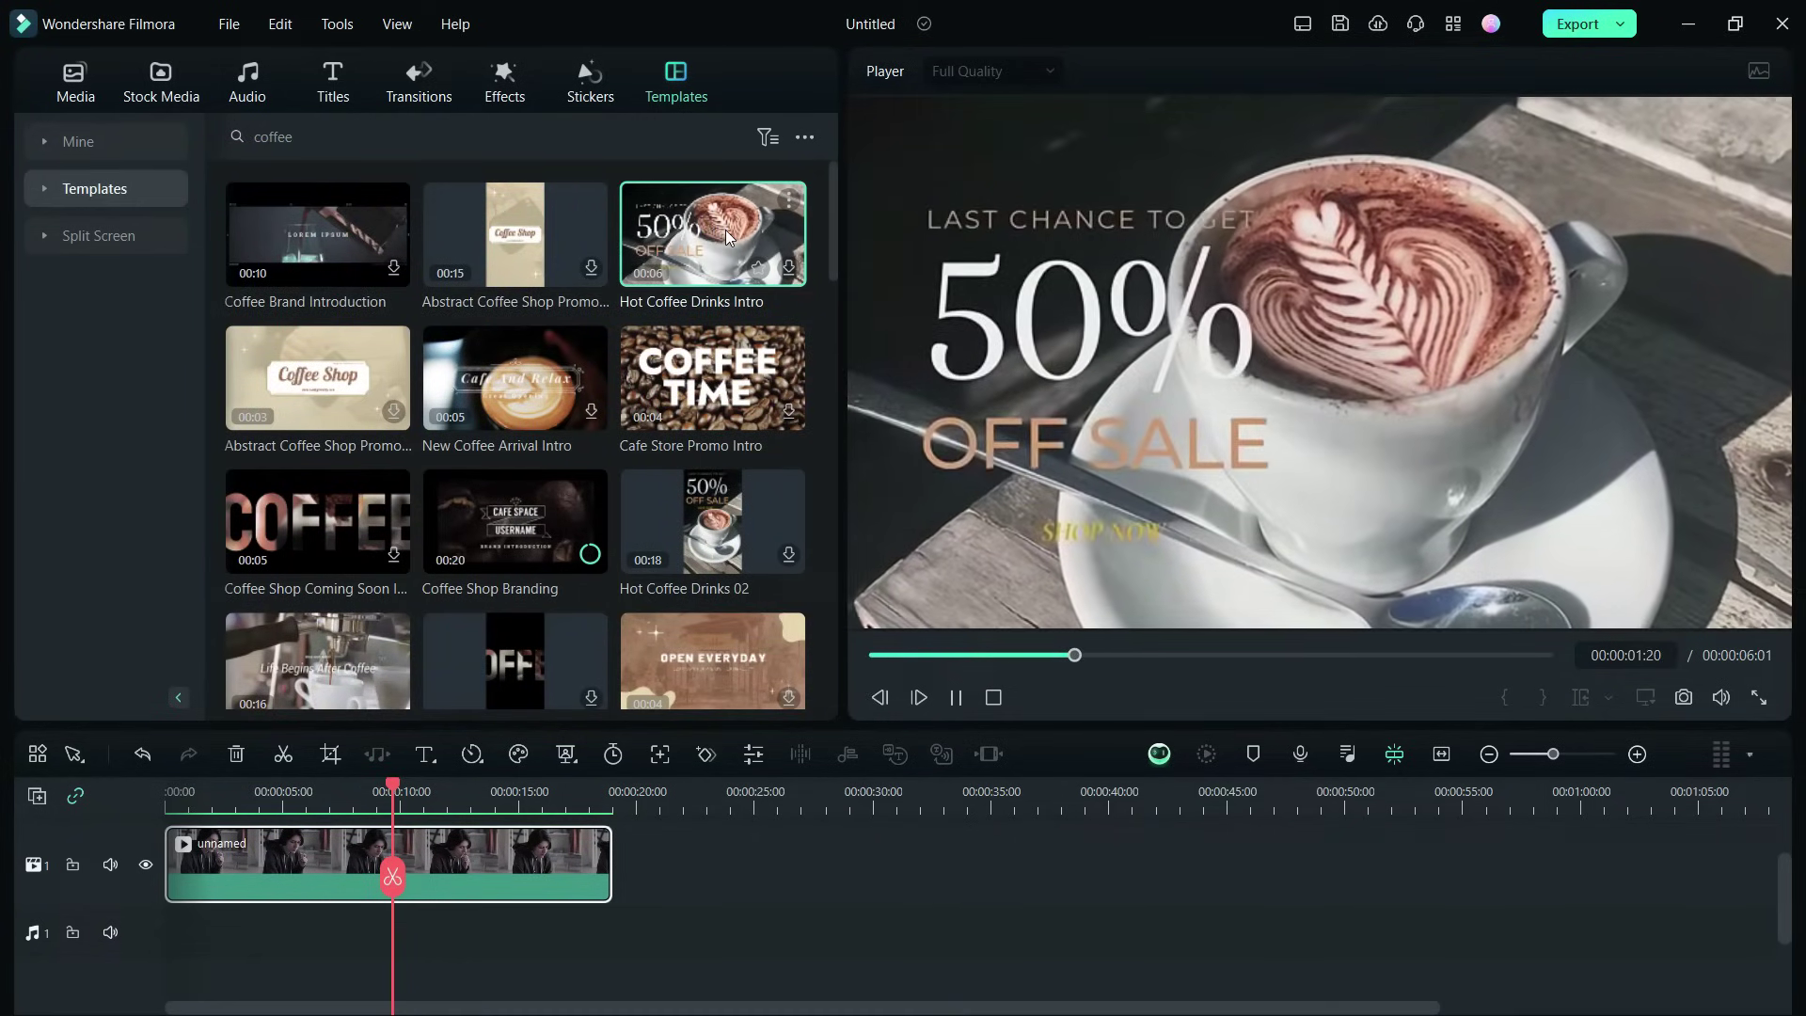
click(321, 515)
scroll(321, 515, down, 2)
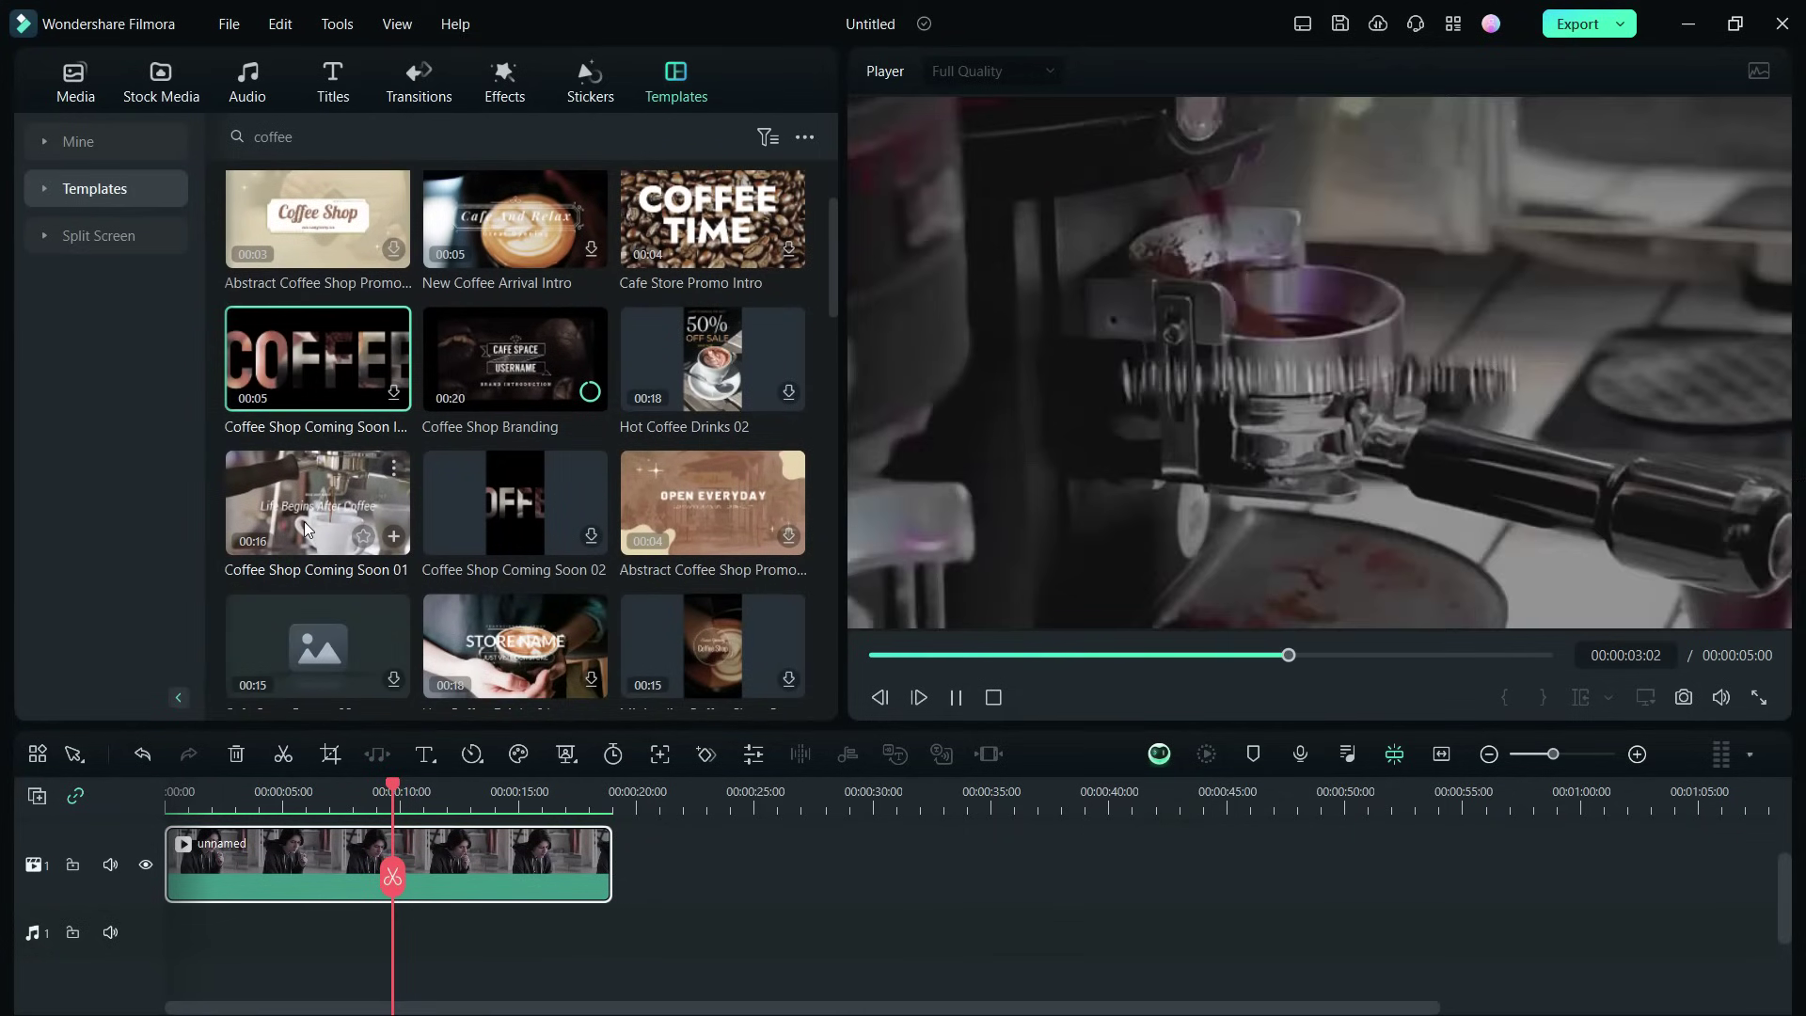
scroll(319, 513, down, 4)
click(724, 463)
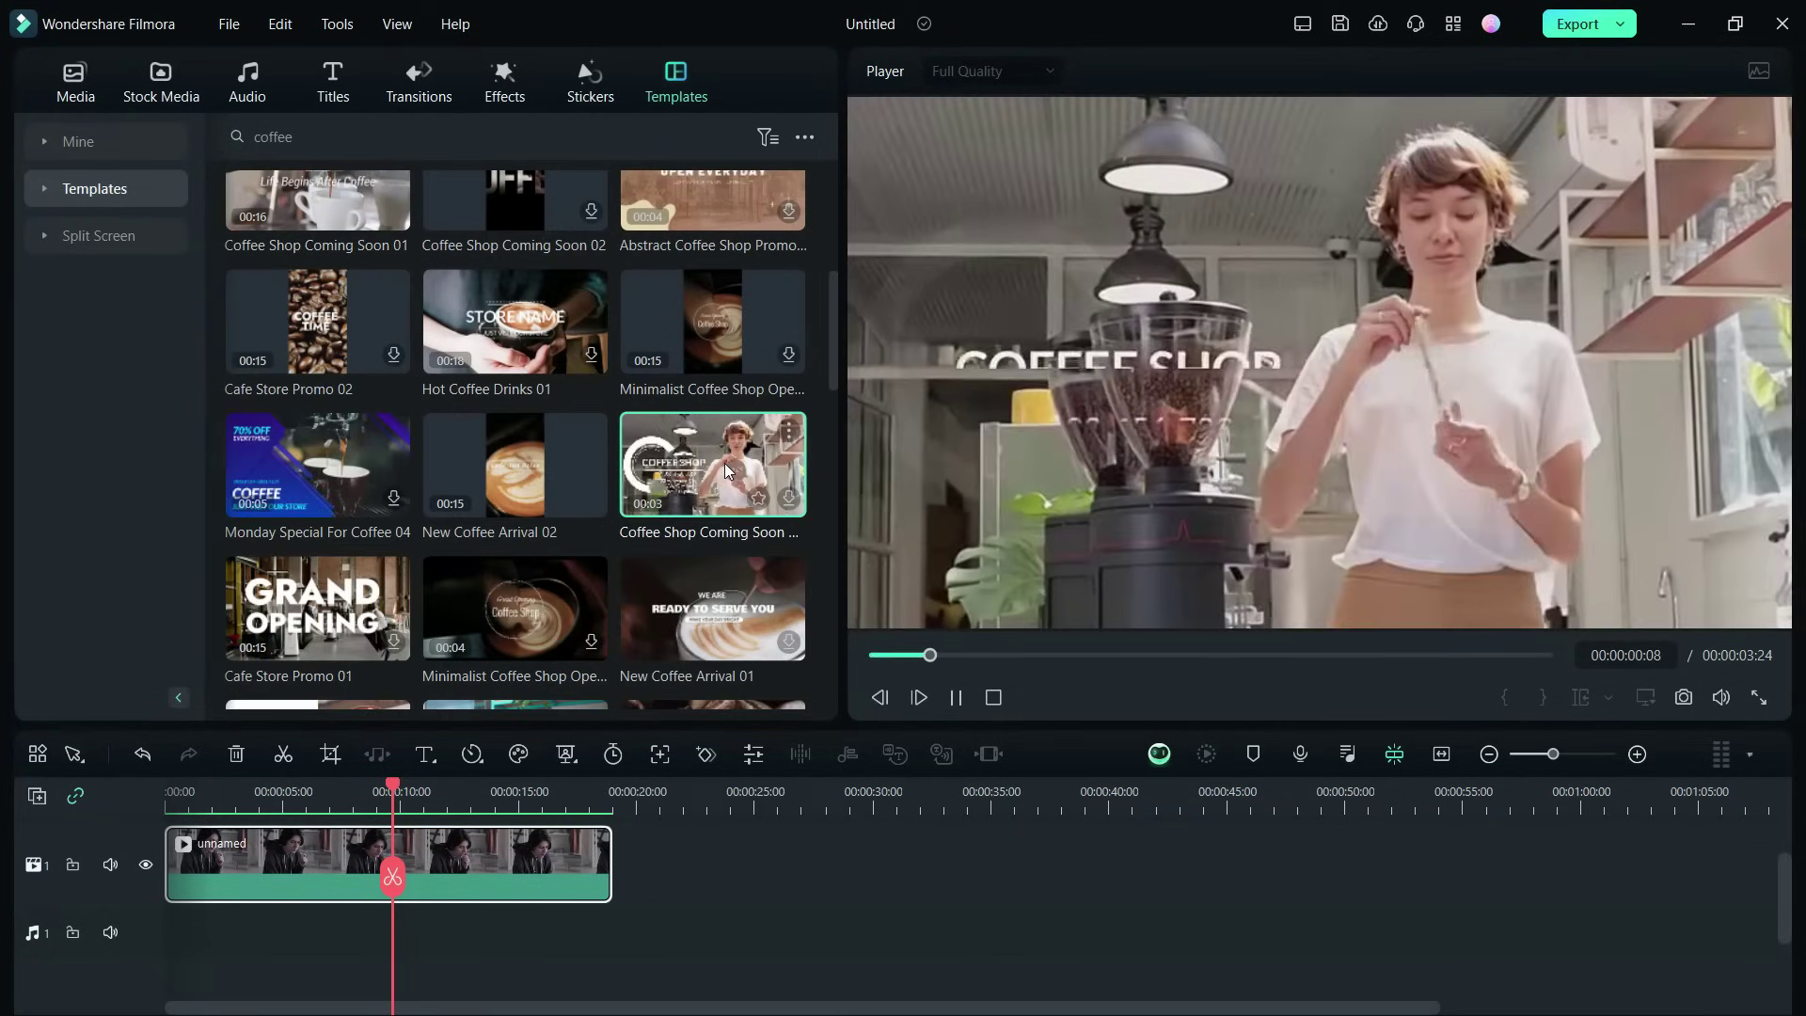
scroll(724, 462, down, 2)
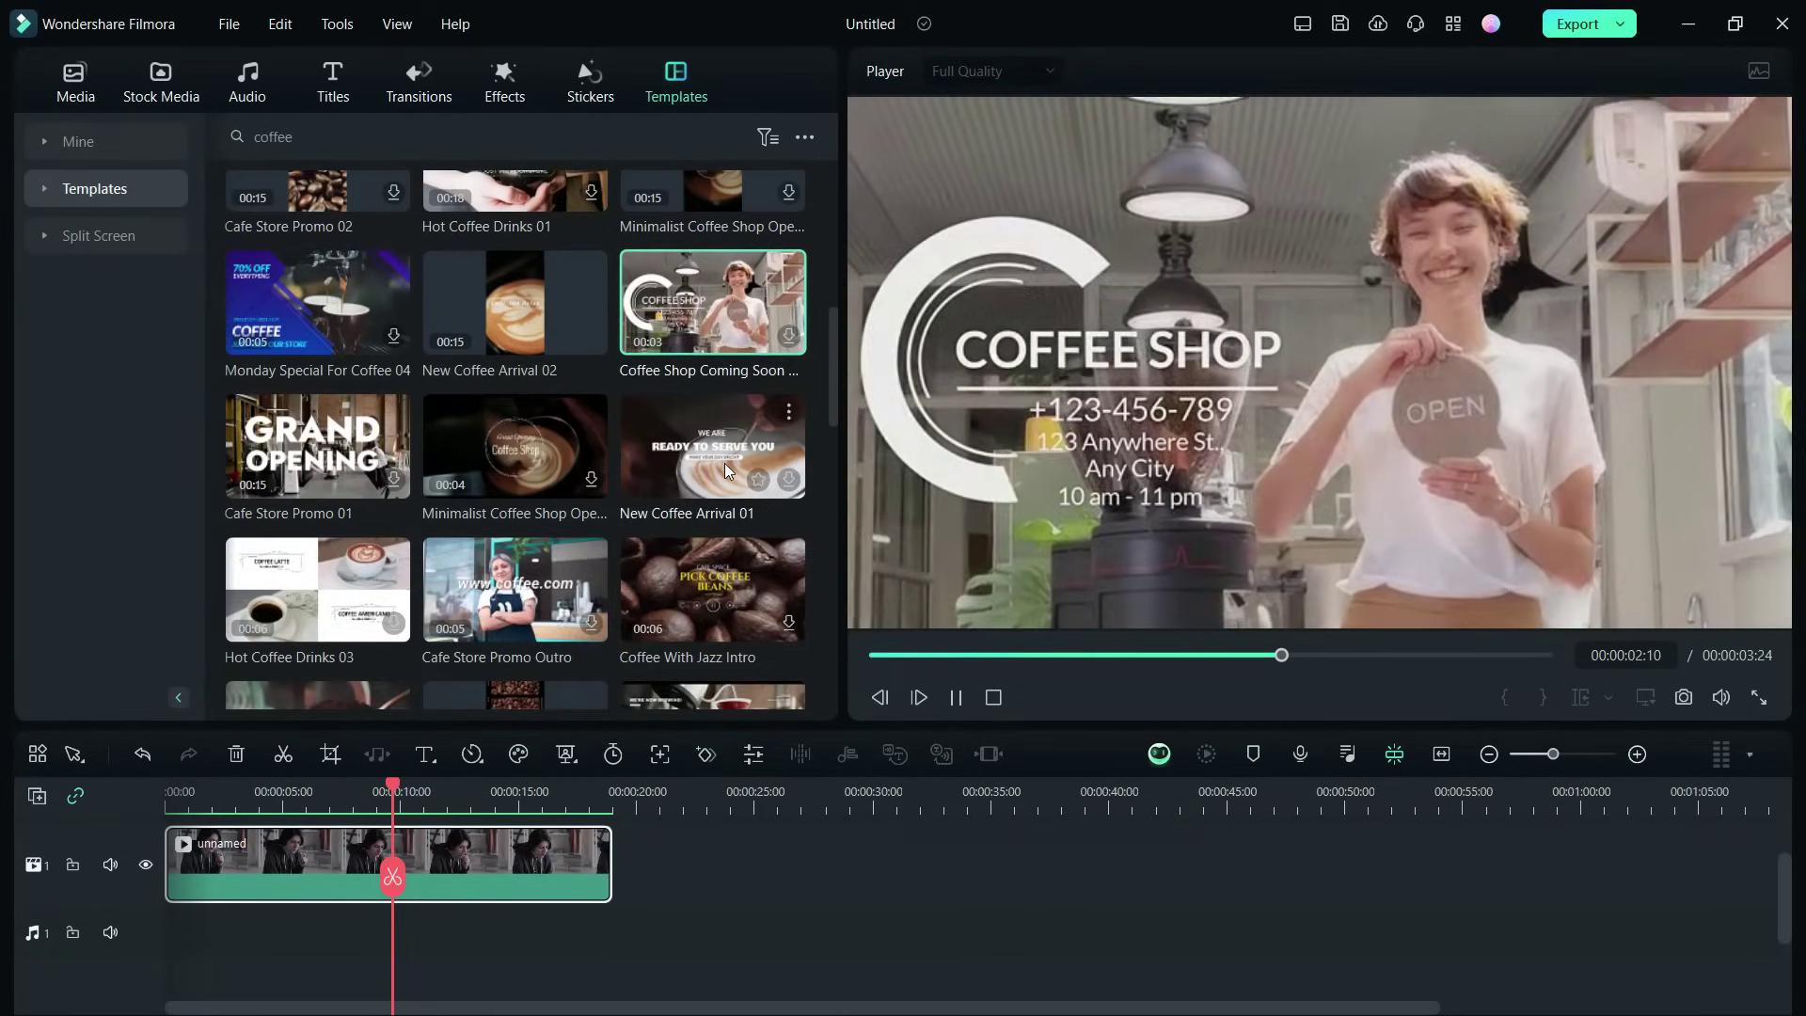
Step: Search for 'diet', preview Diet Meal Tutorial 02, then preview Beauty Hour Cover
click(226, 139)
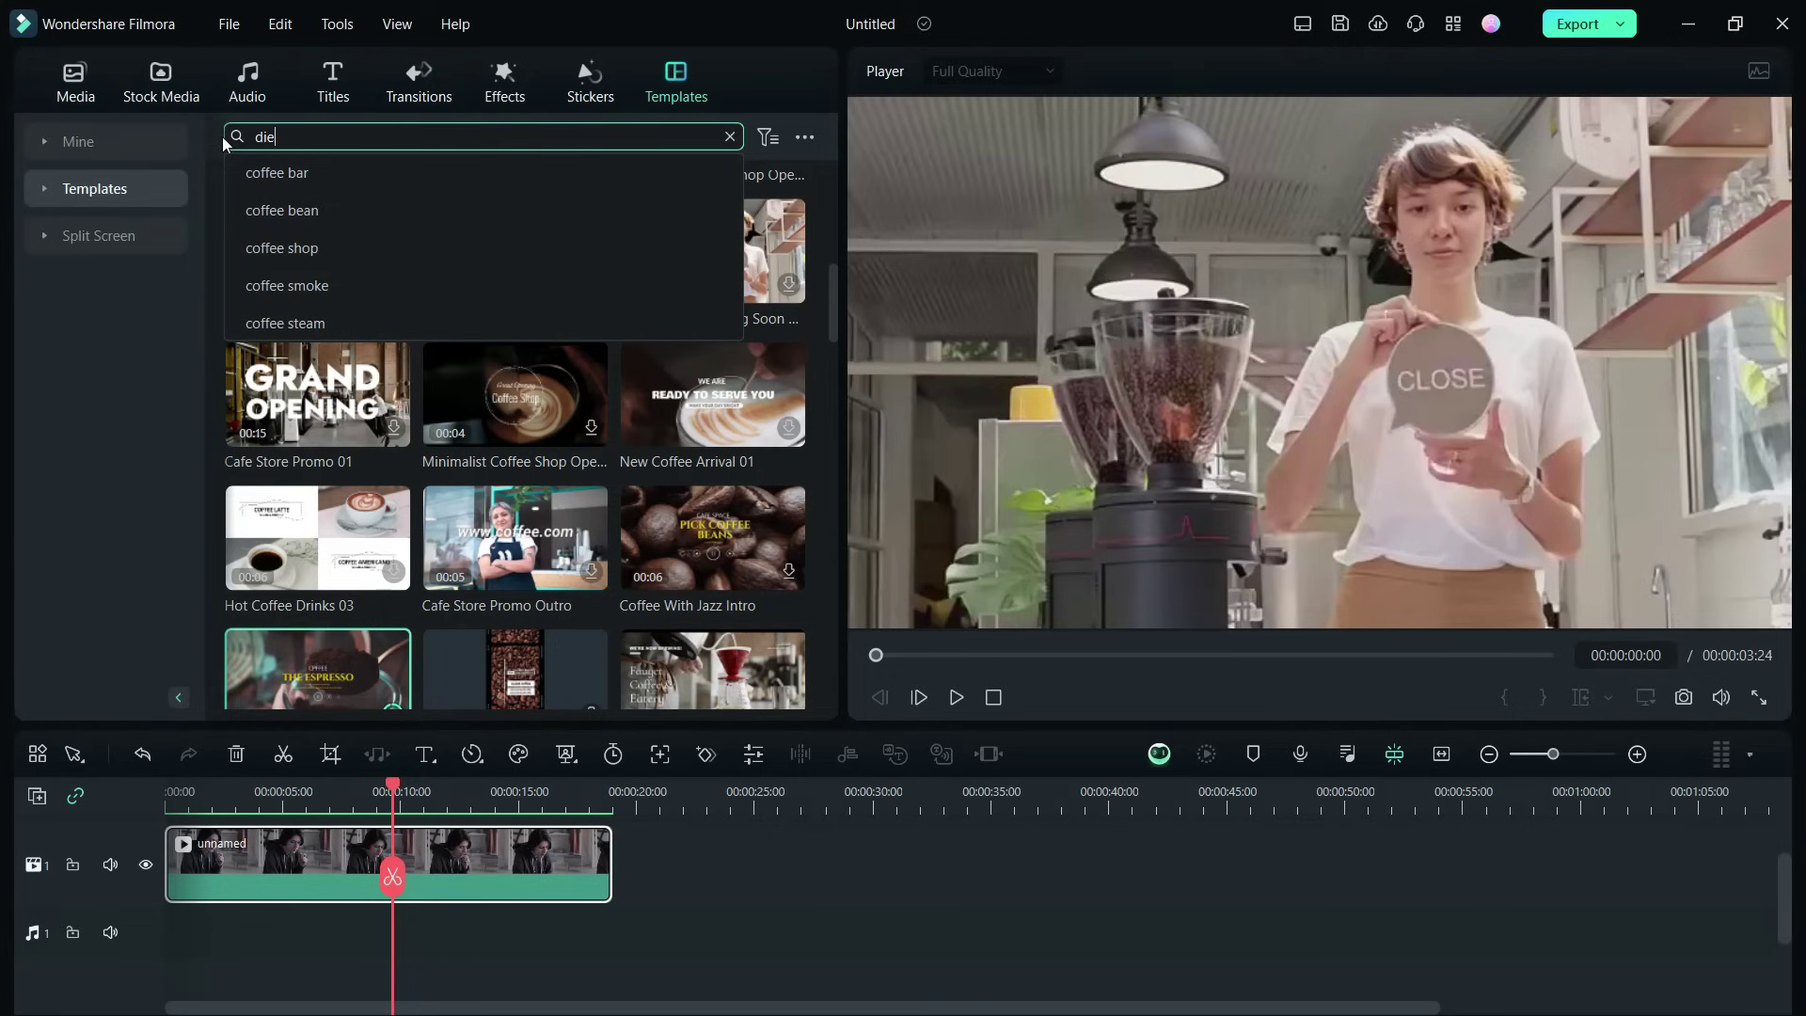
key(Return)
click(343, 242)
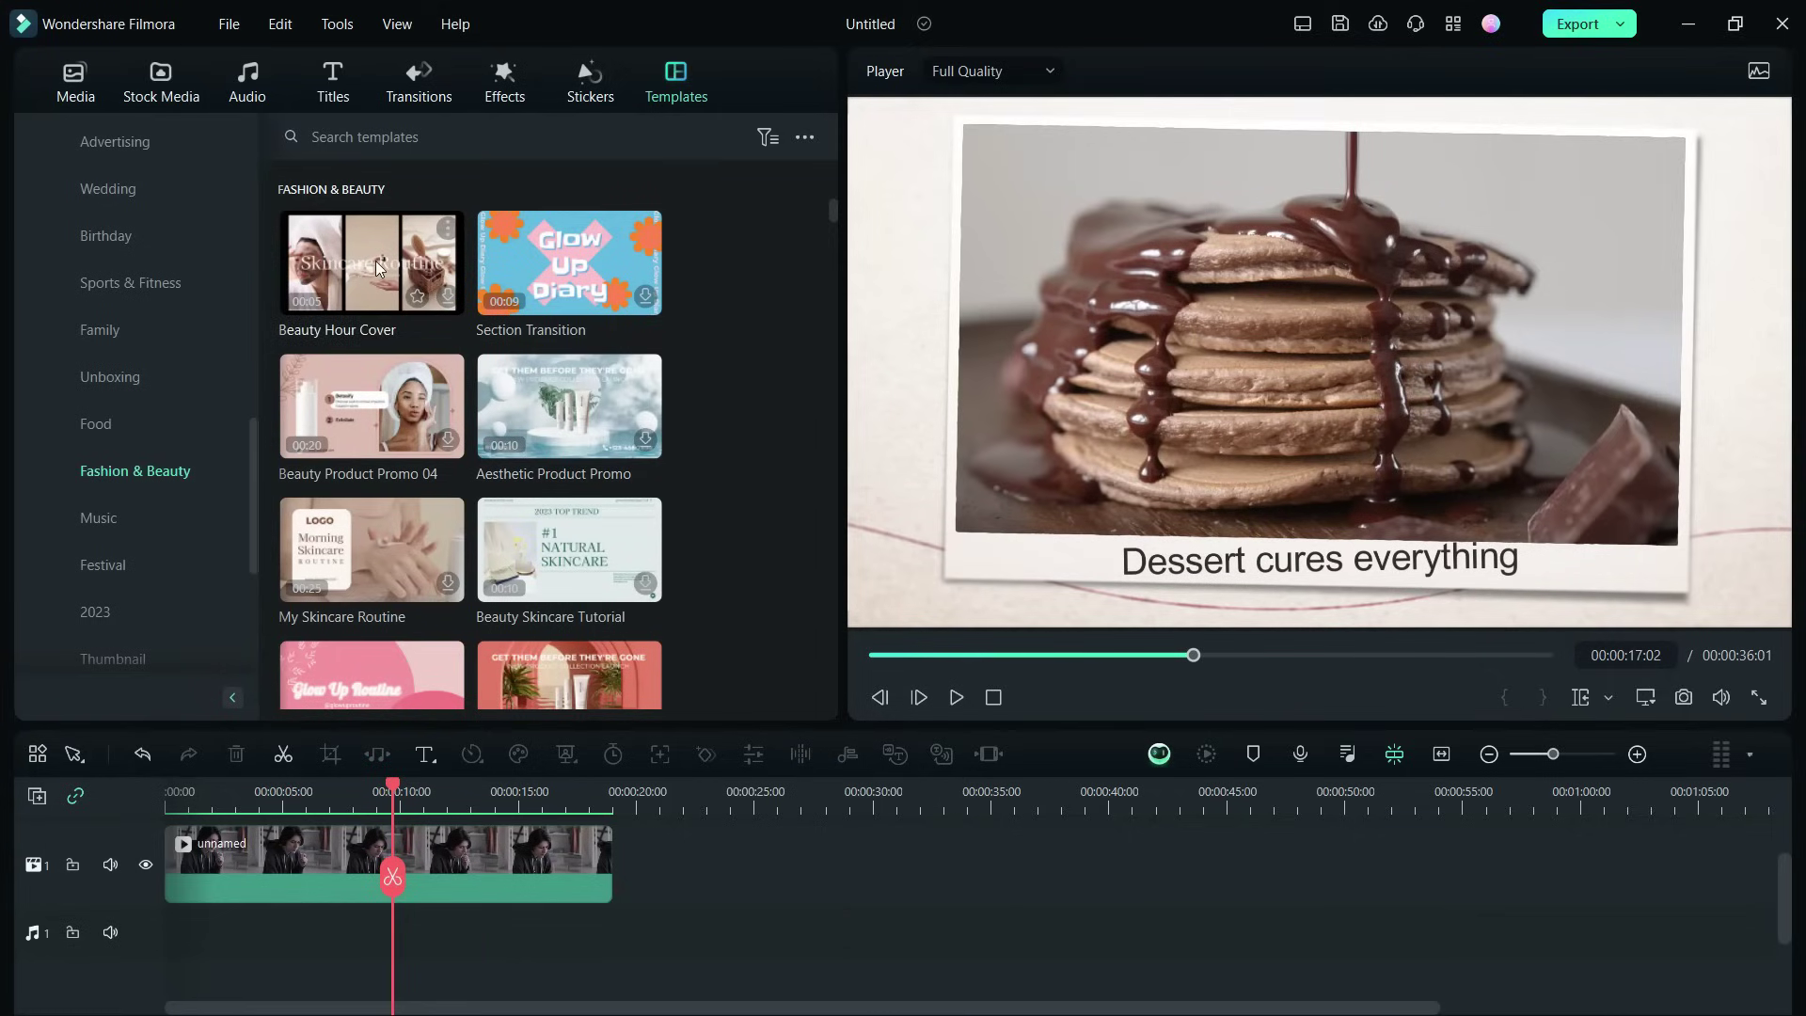
click(377, 268)
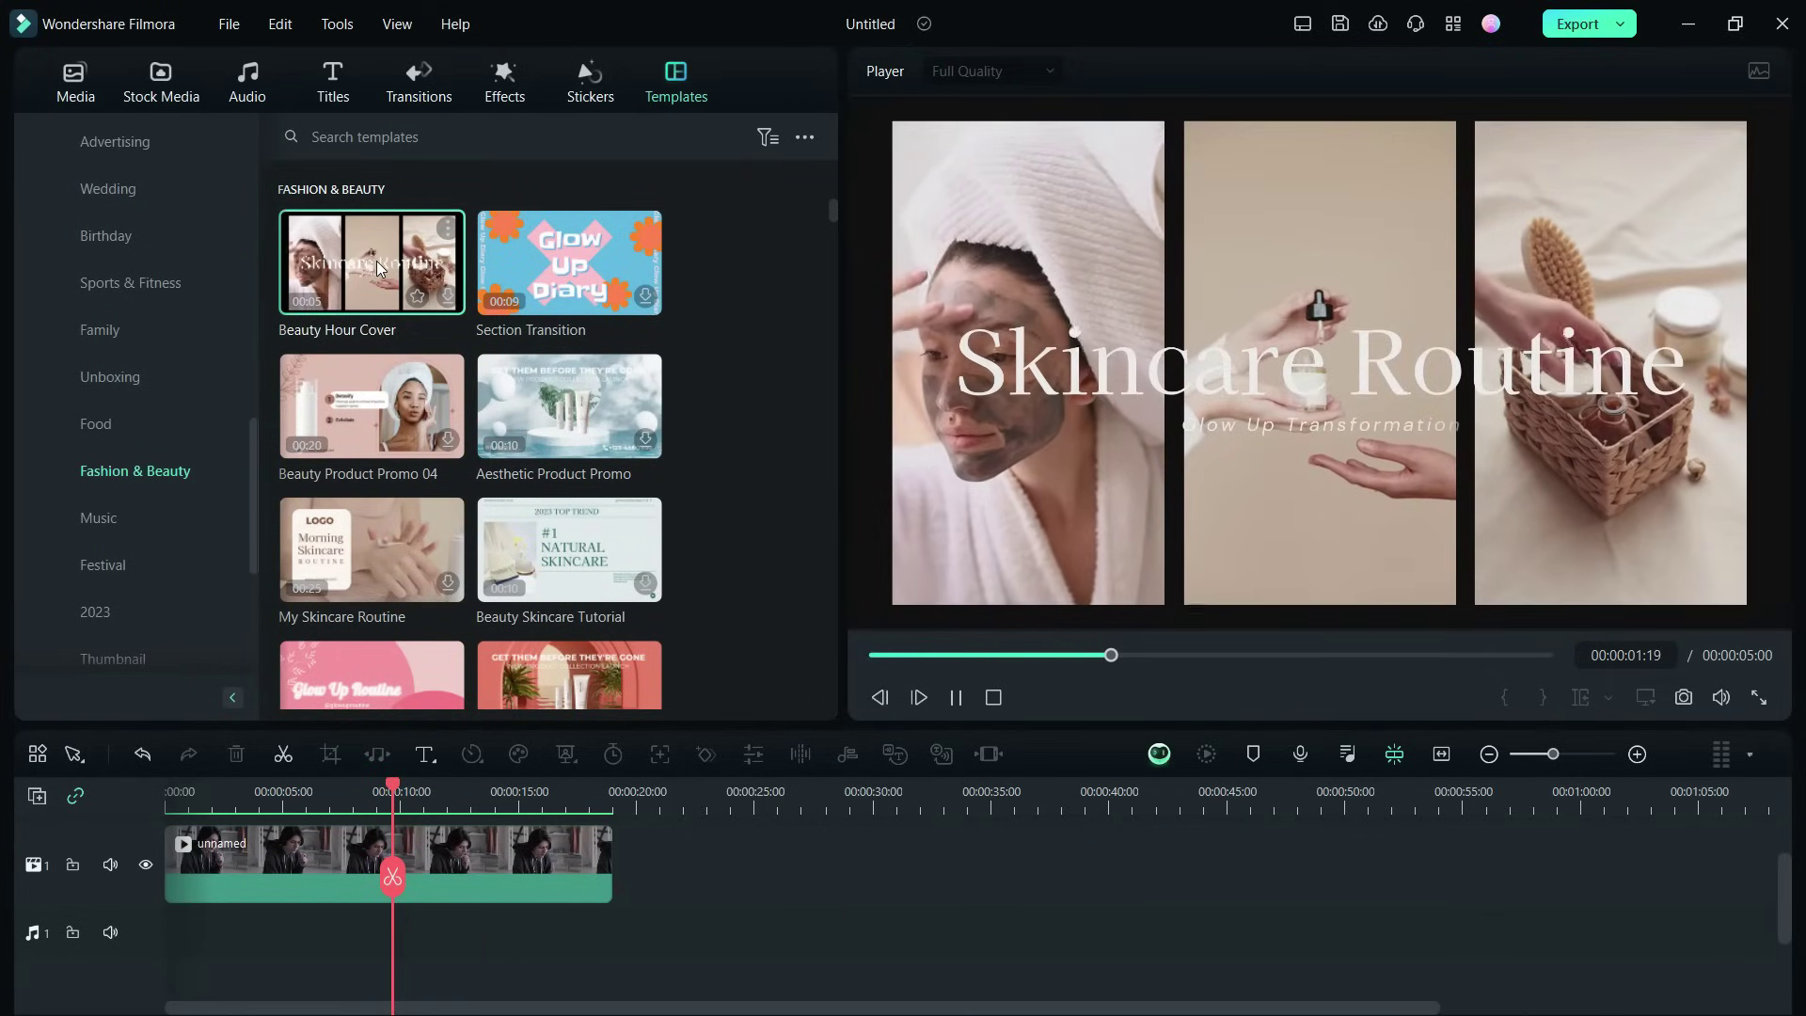
Step: Open the Music category and preview three Coachella festival templates
scroll(316, 544, down, 5)
click(109, 524)
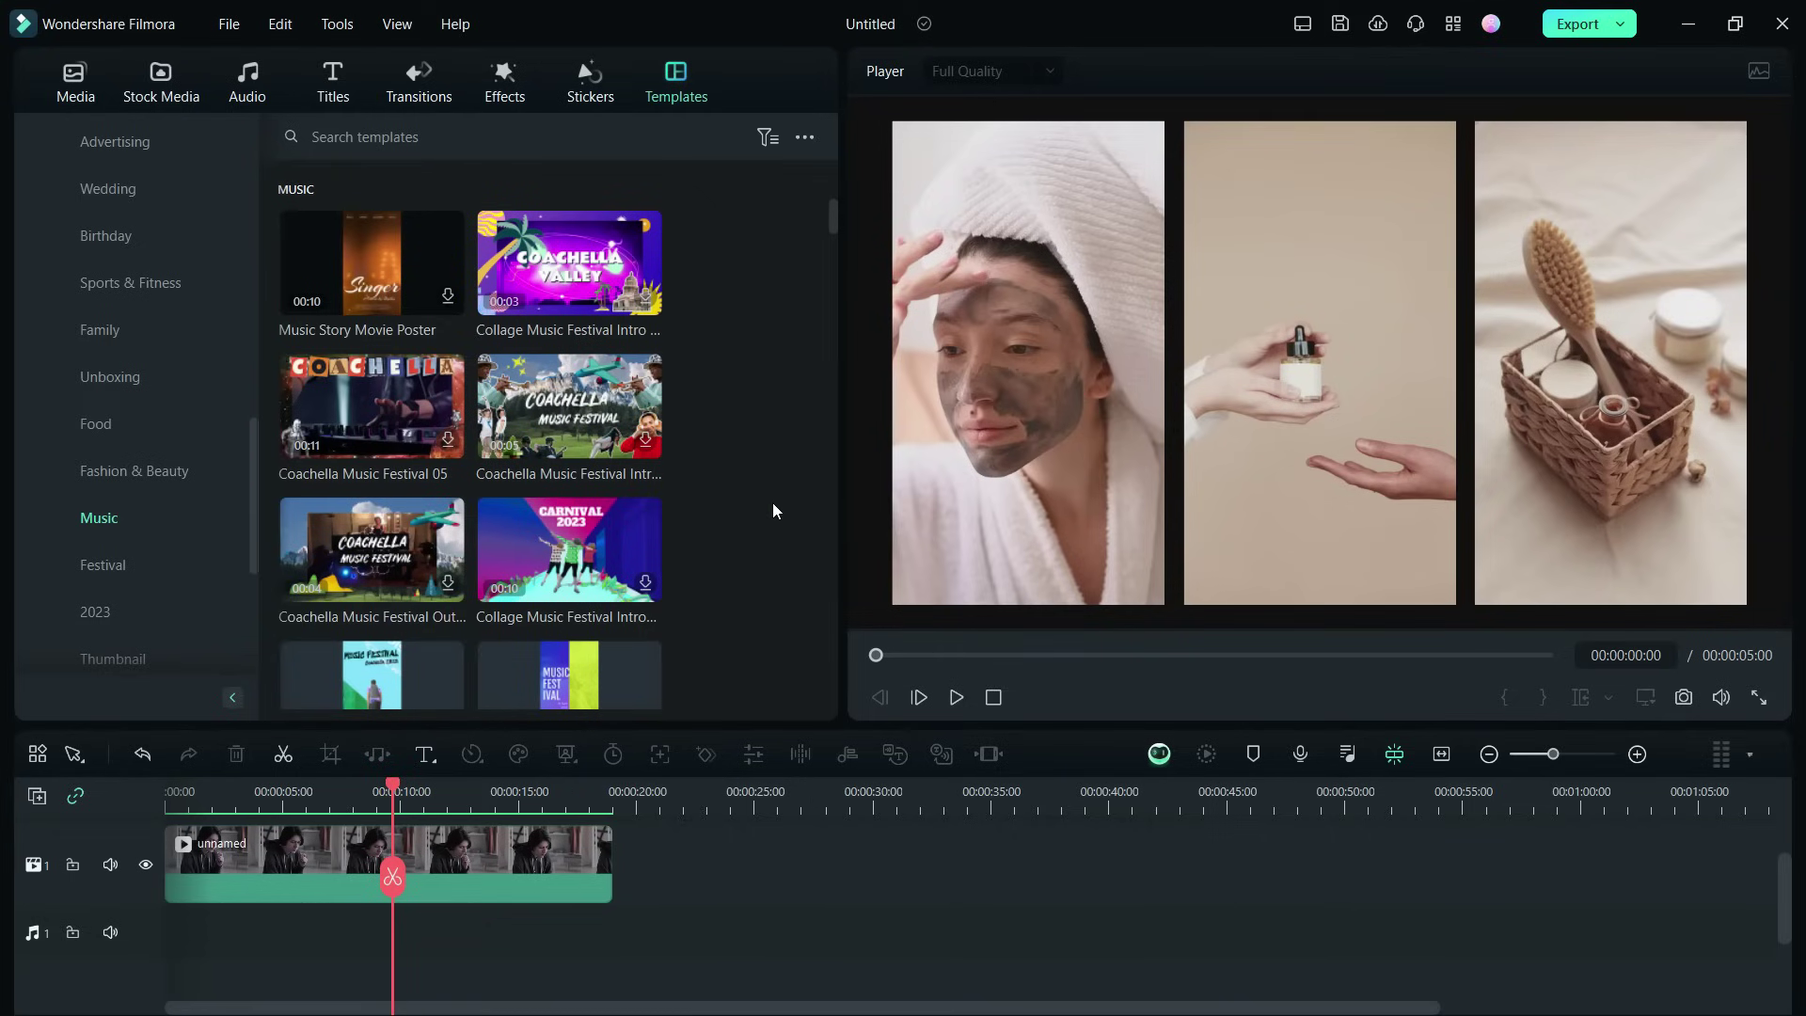
click(363, 550)
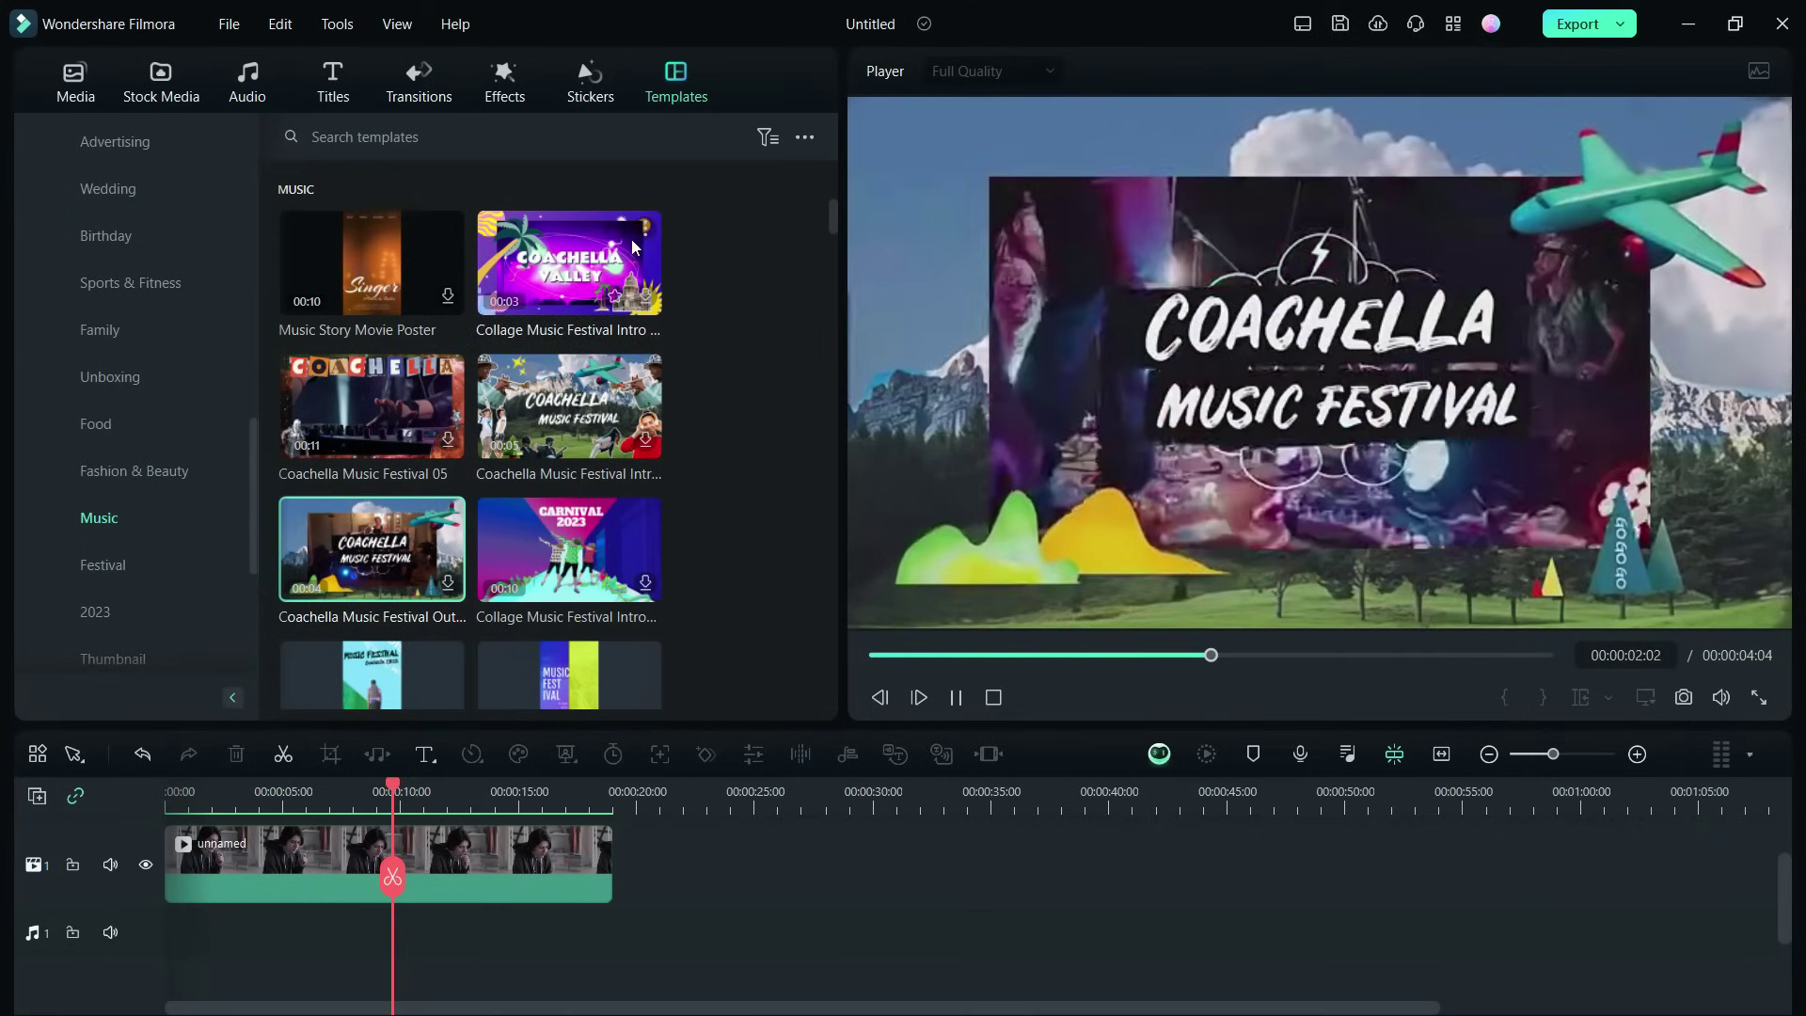
click(571, 263)
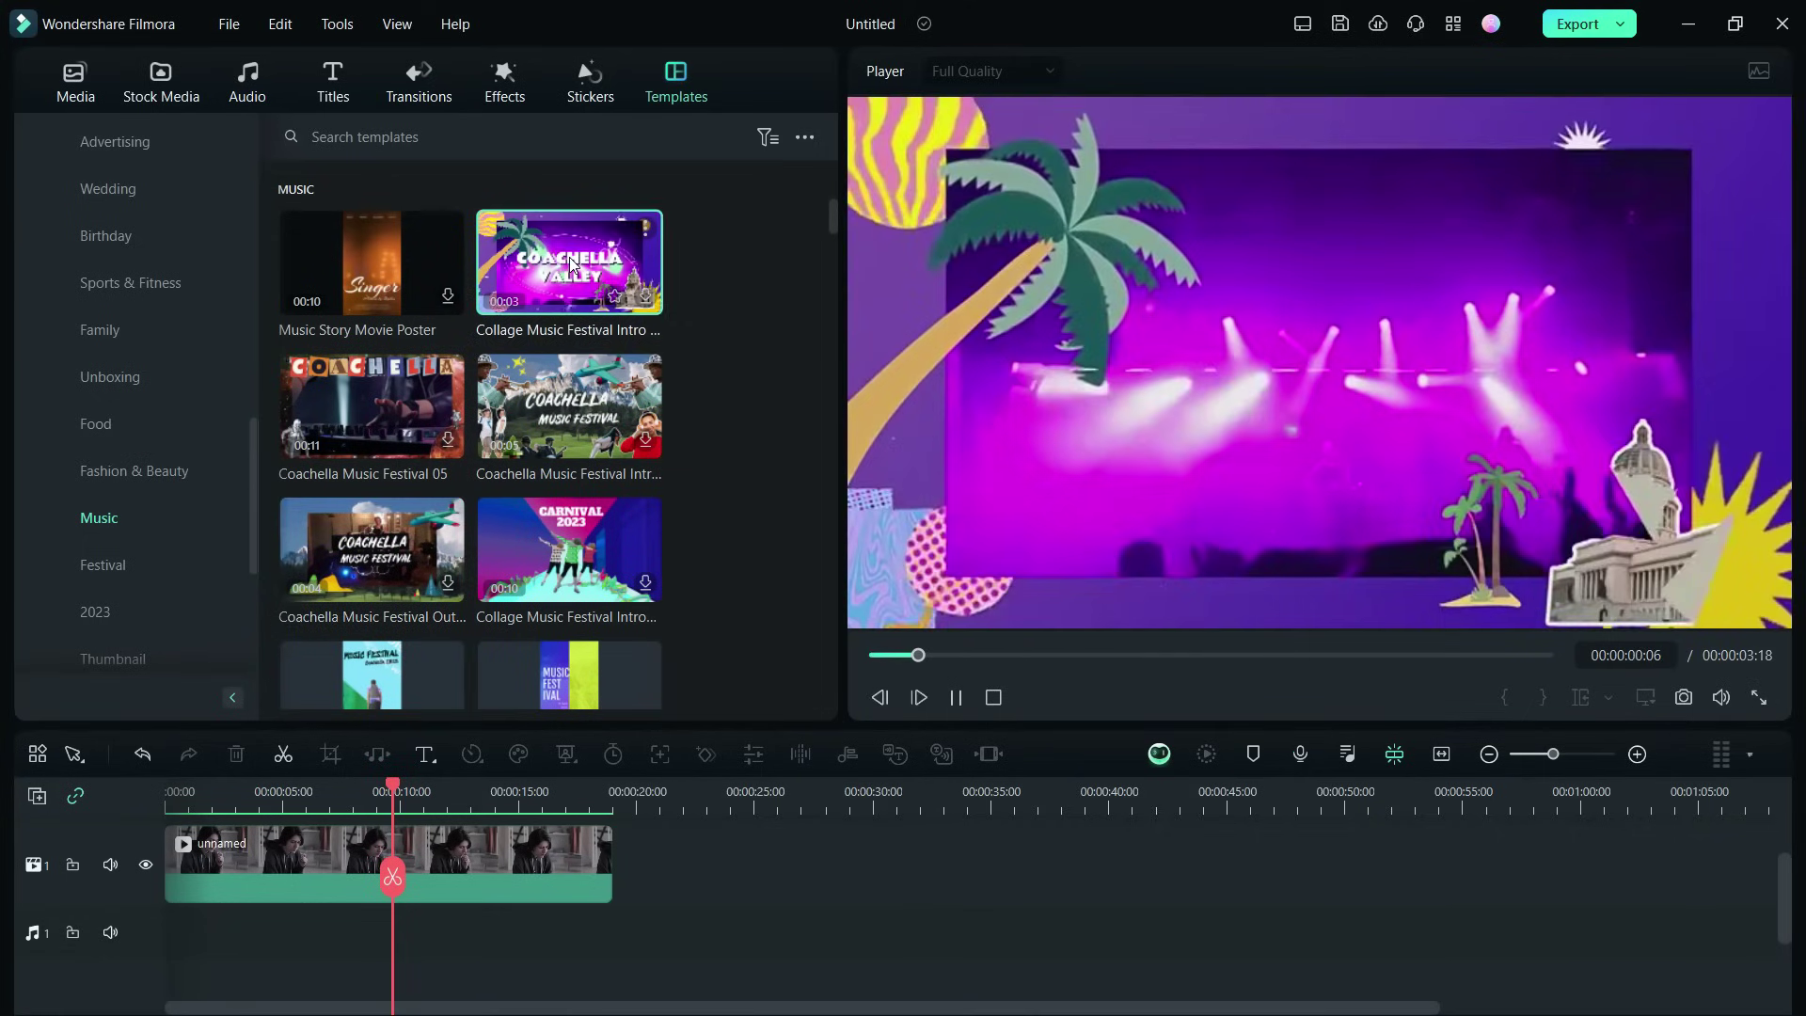
click(576, 409)
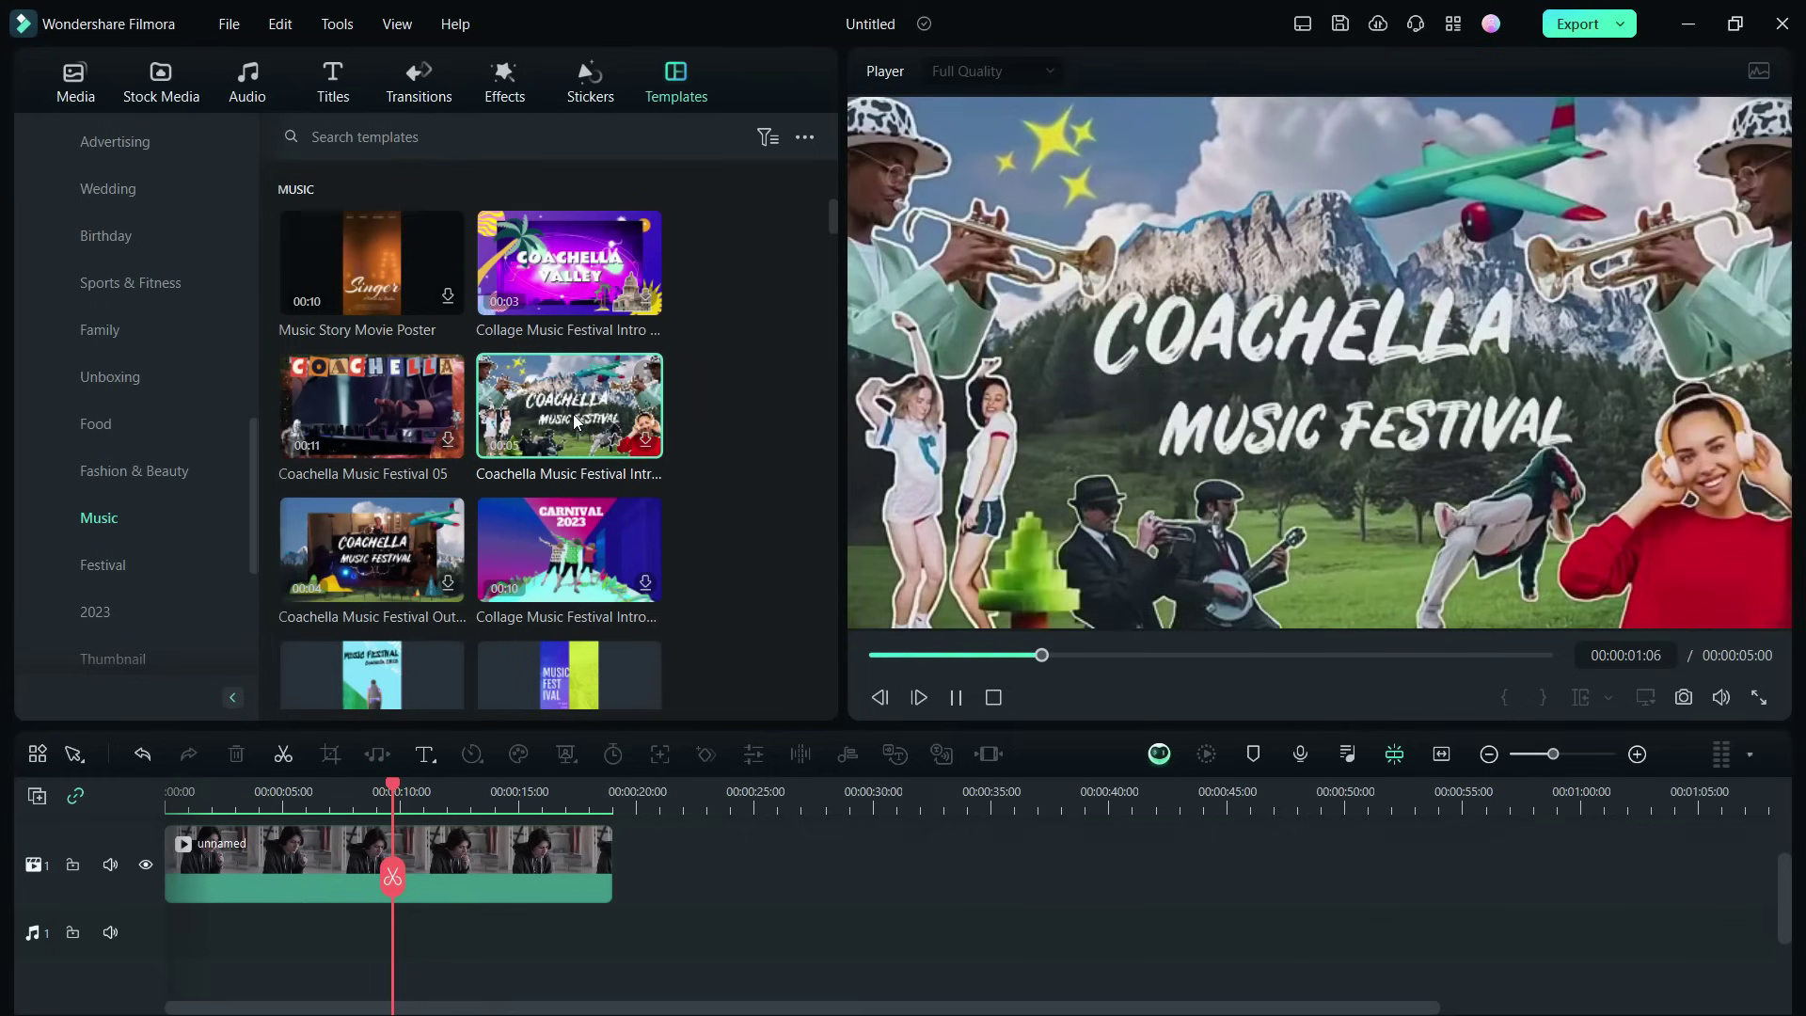
Step: Switch to the Festival category and preview the Midsummer Lookbook 02 template
click(108, 566)
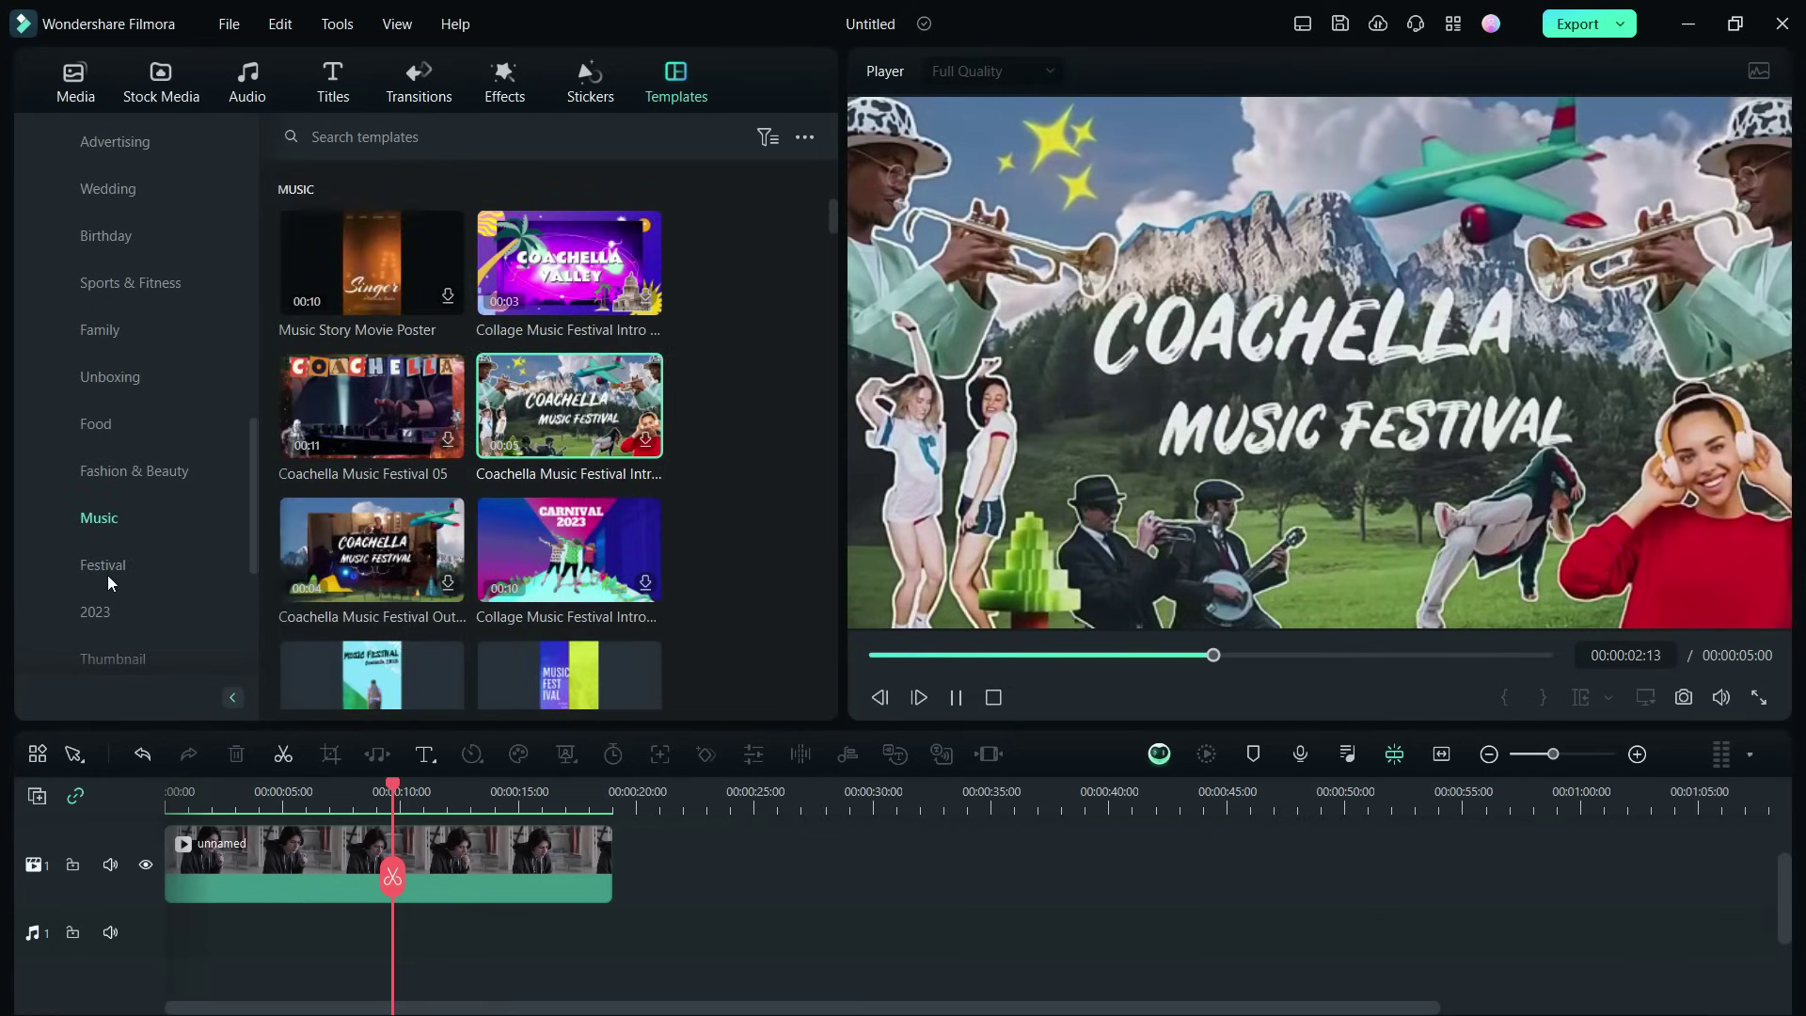
click(107, 569)
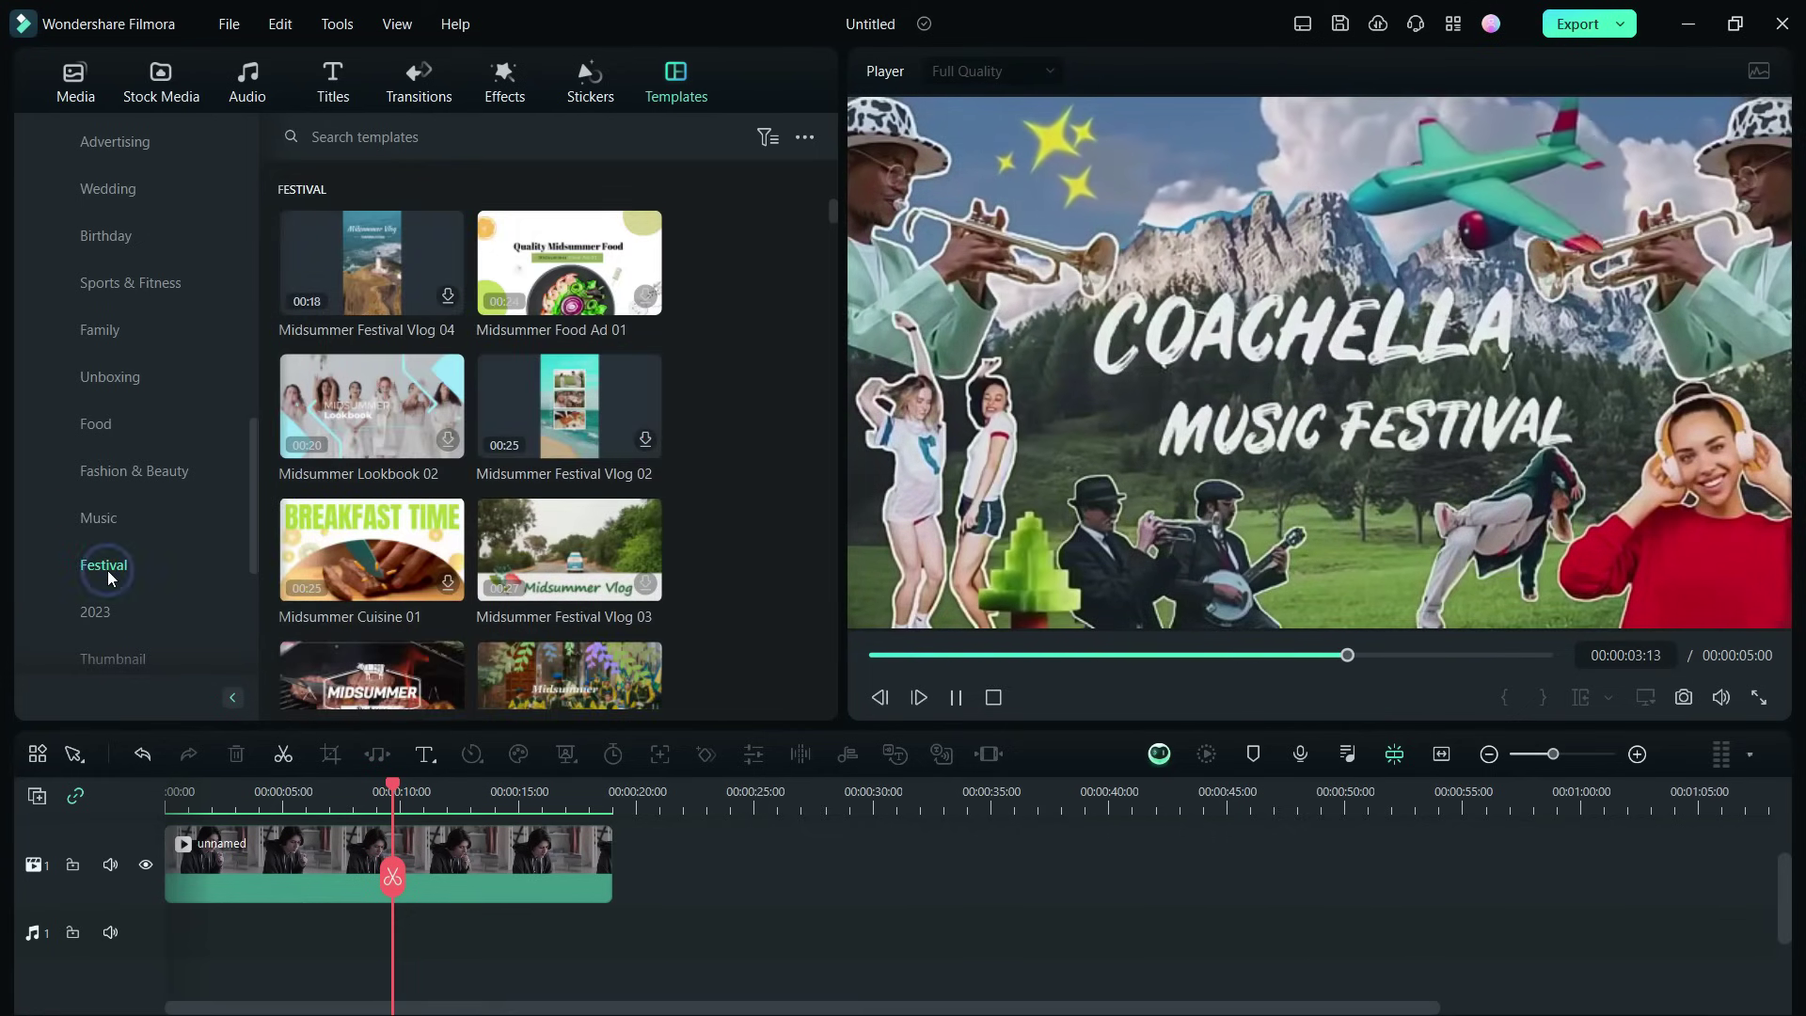
click(367, 401)
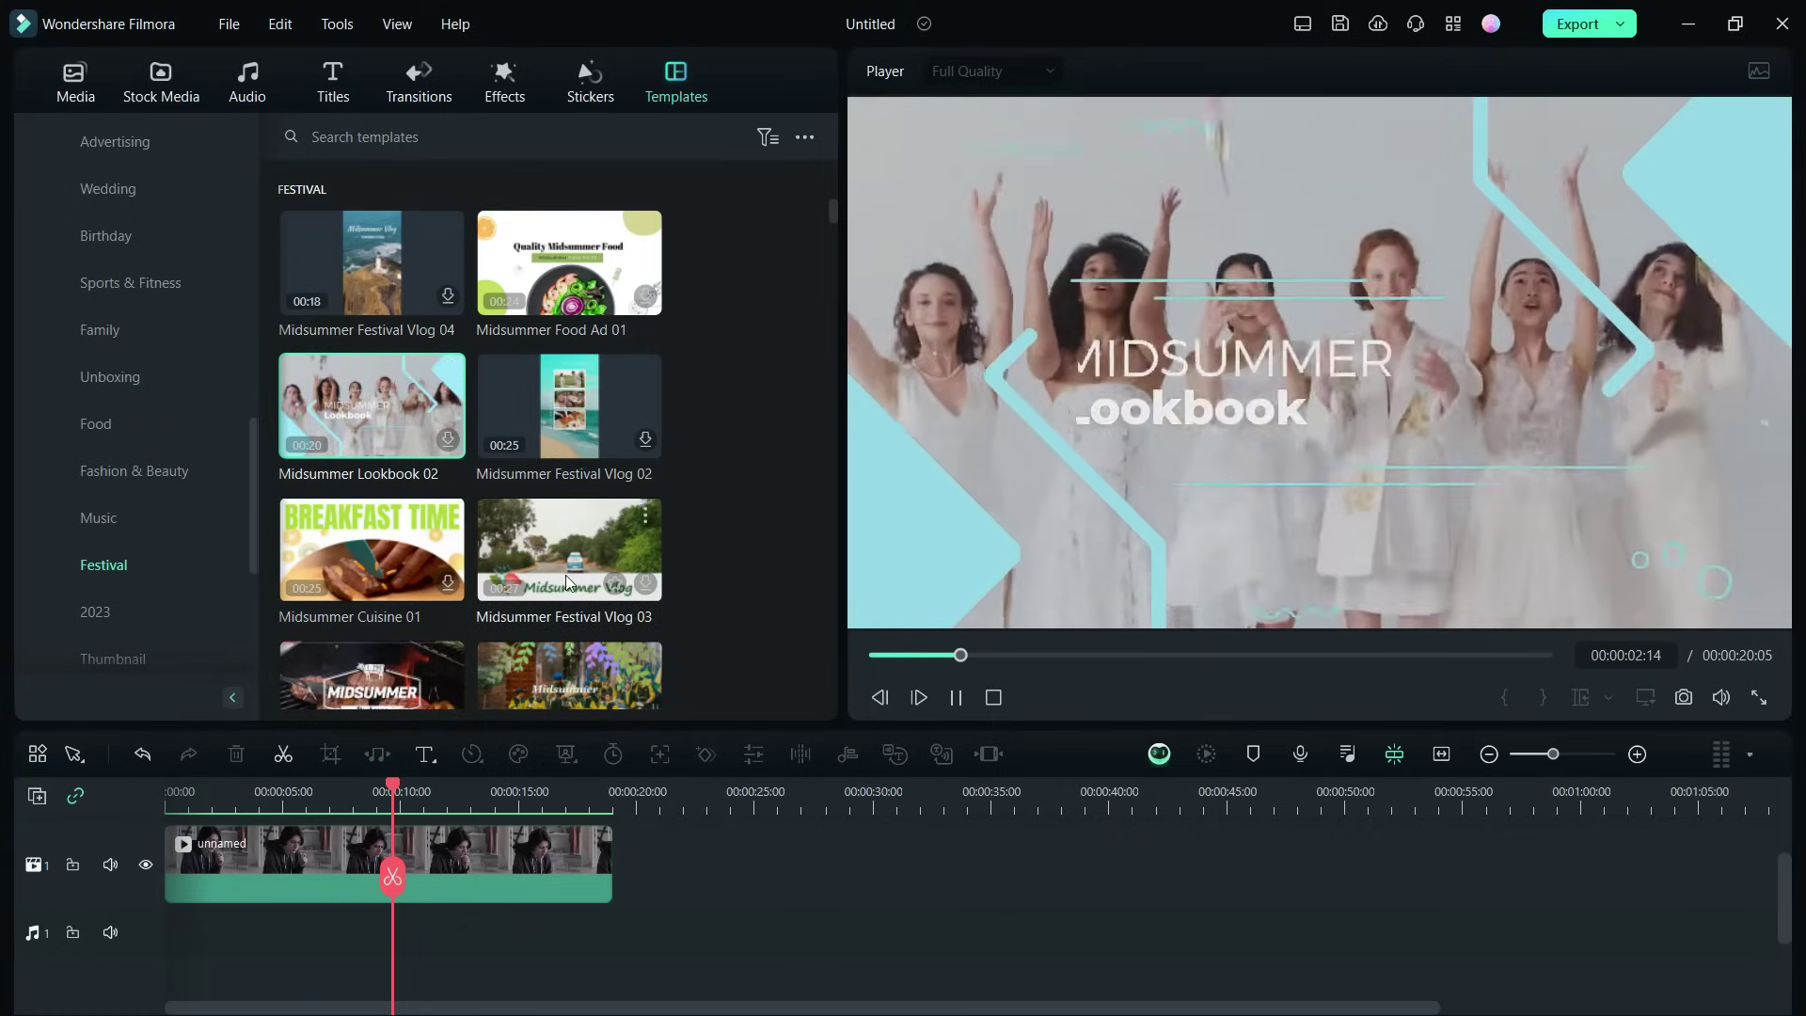
scroll(566, 574, down, 5)
Step: Skim the How-To, Up Beat, Game and Recruitment template categories
scroll(107, 472, down, 3)
click(108, 471)
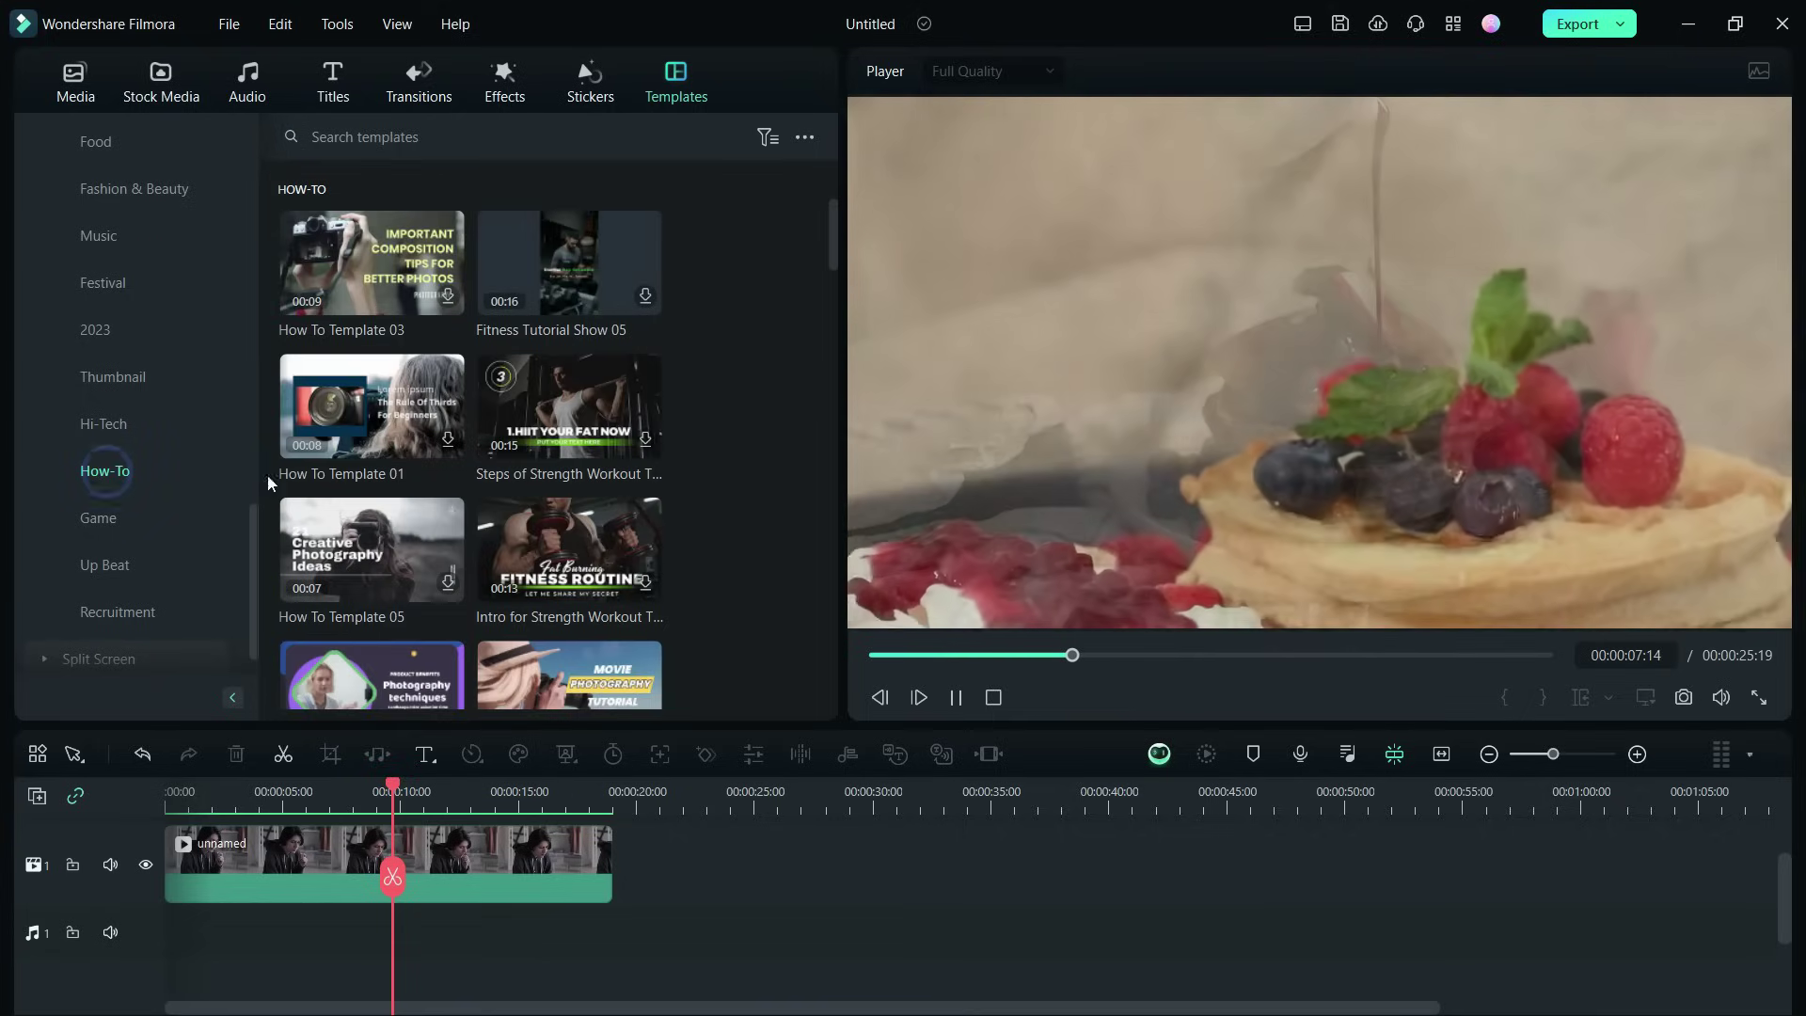
scroll(719, 533, down, 5)
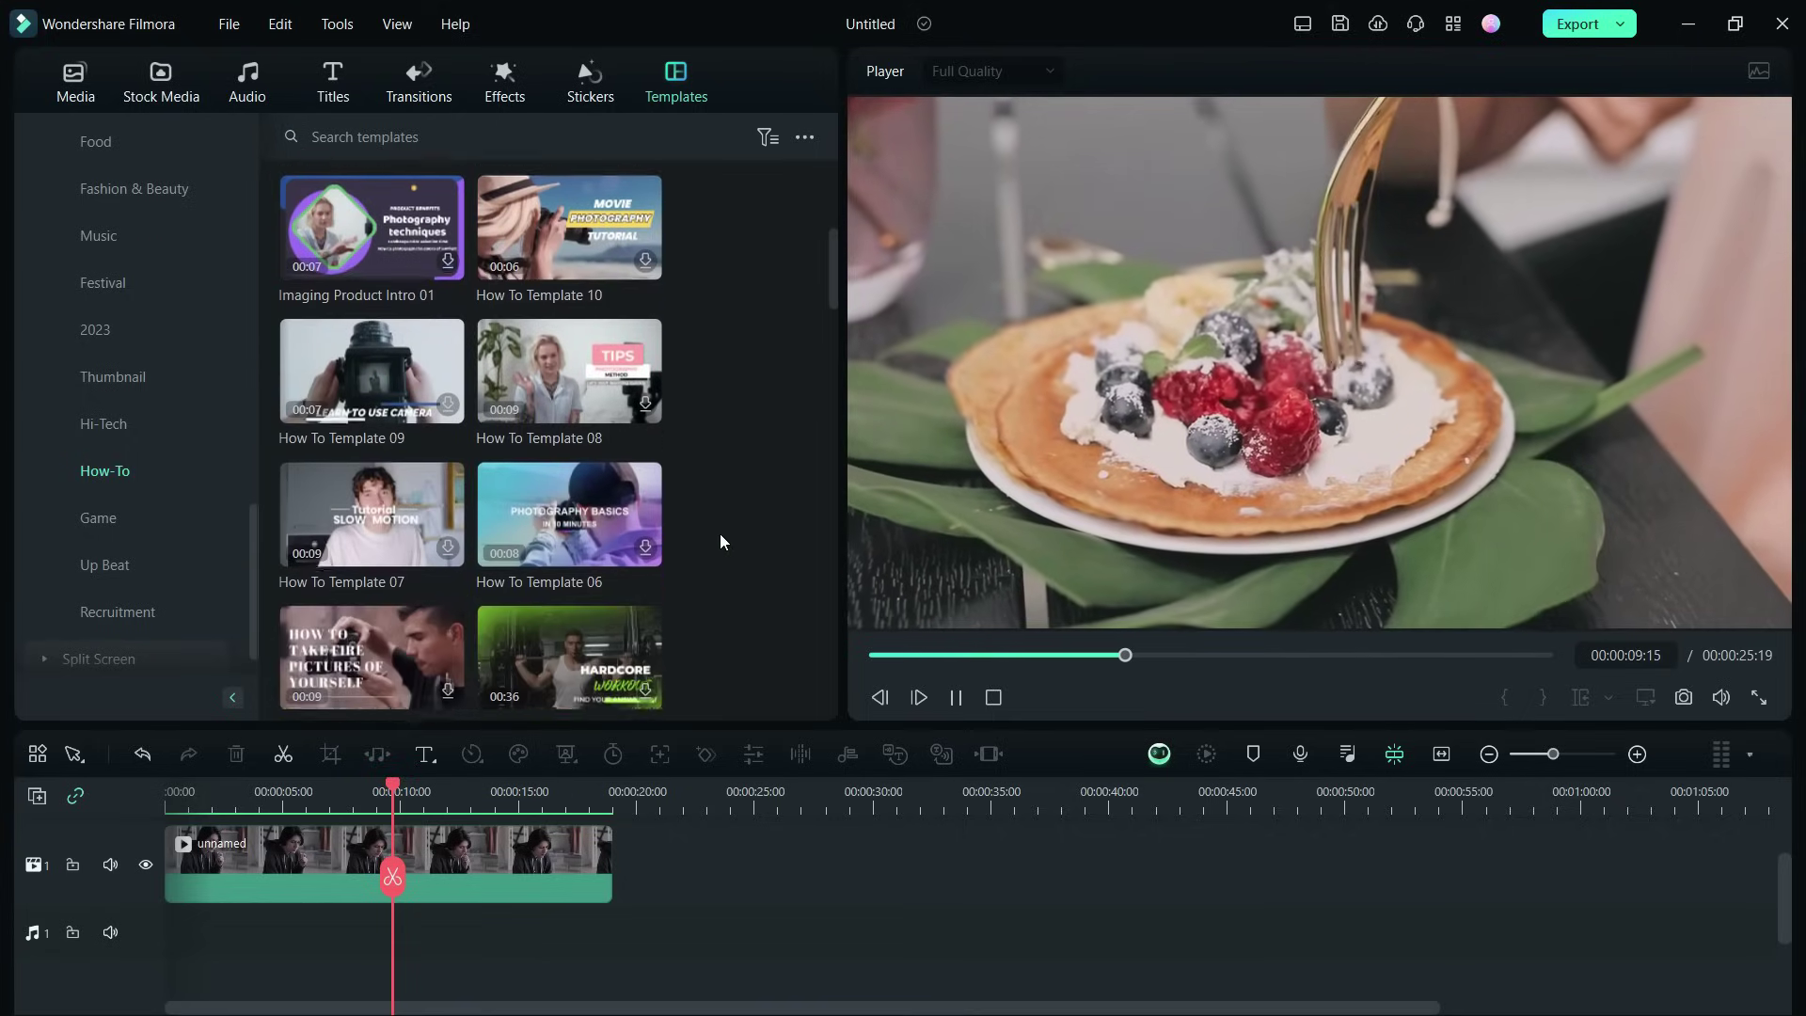
click(101, 565)
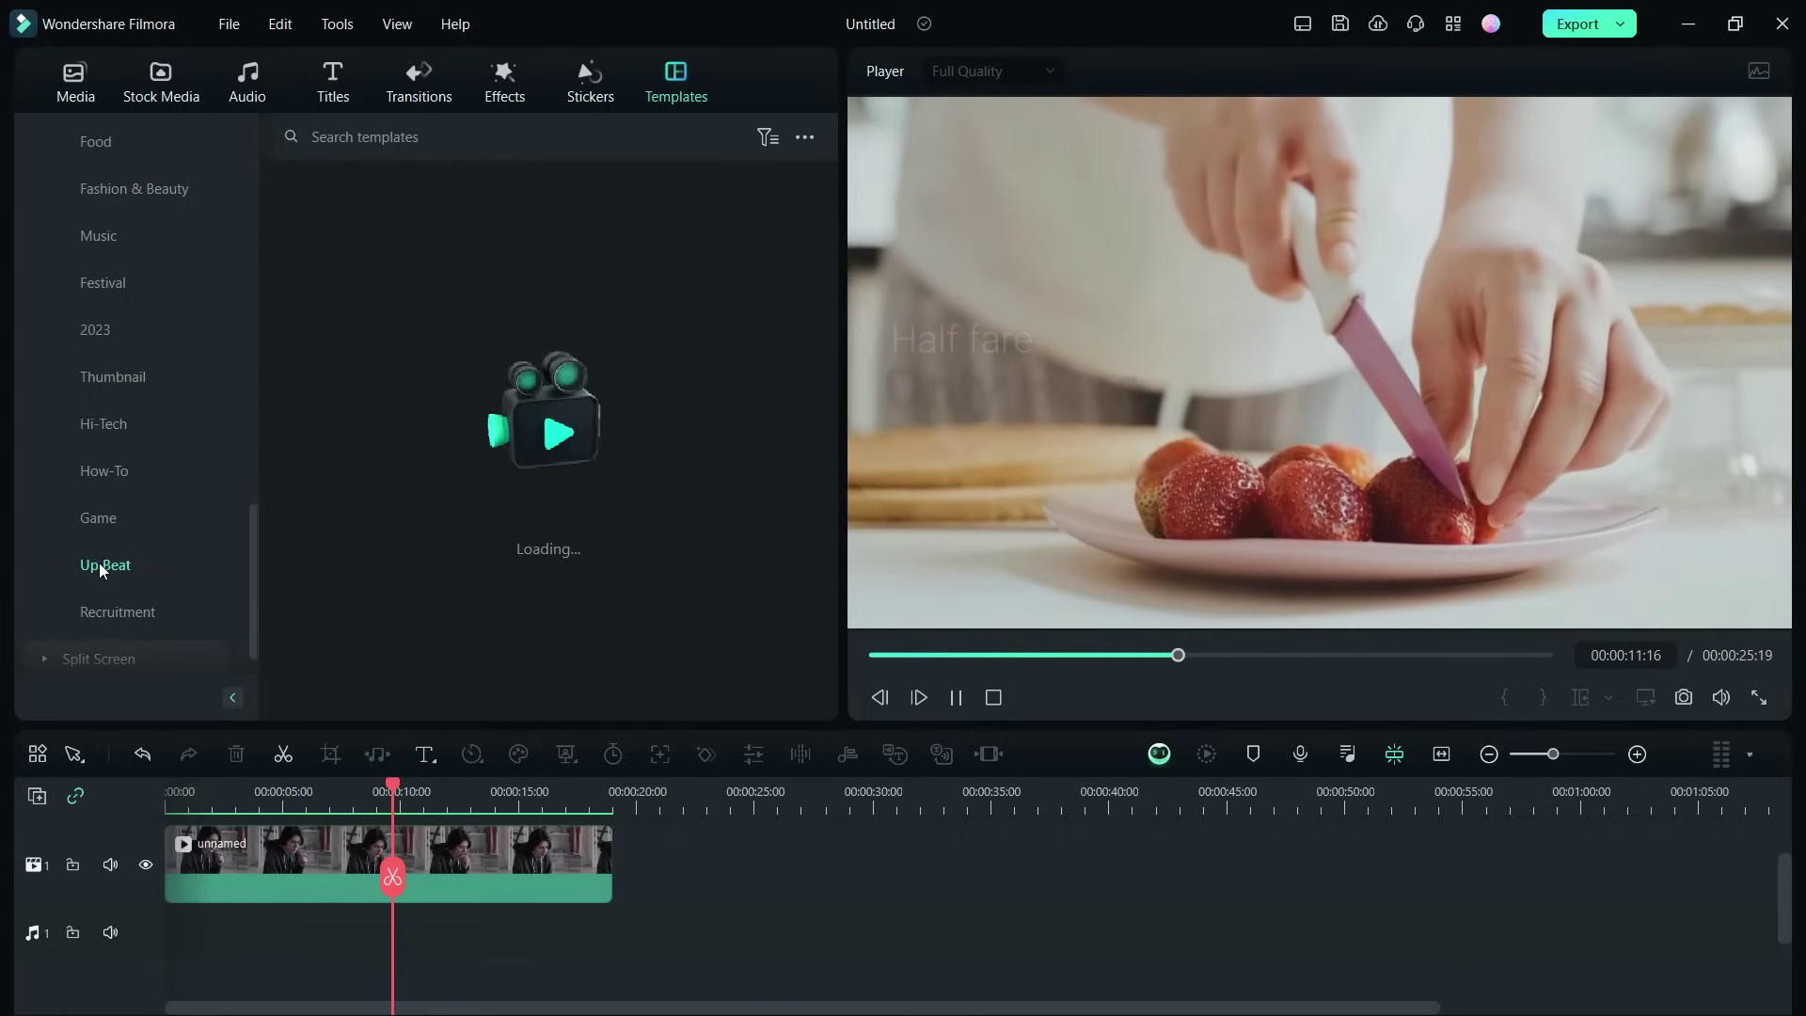
click(109, 517)
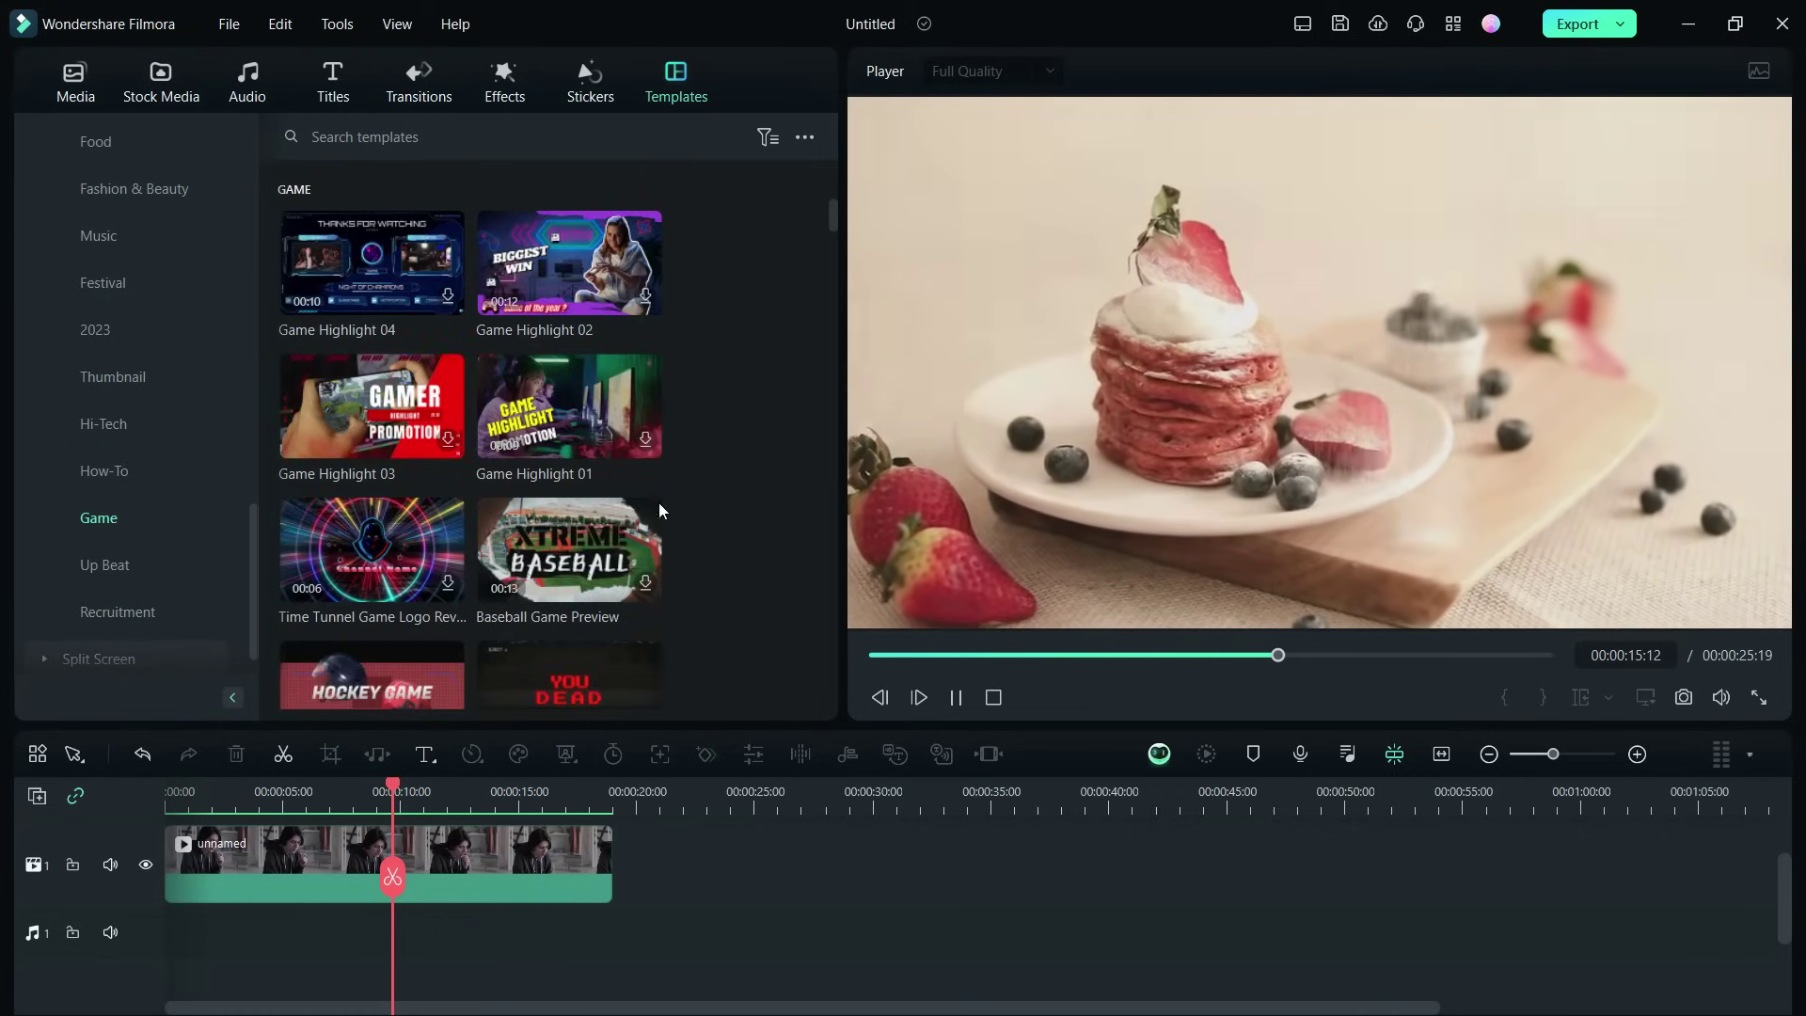
click(118, 609)
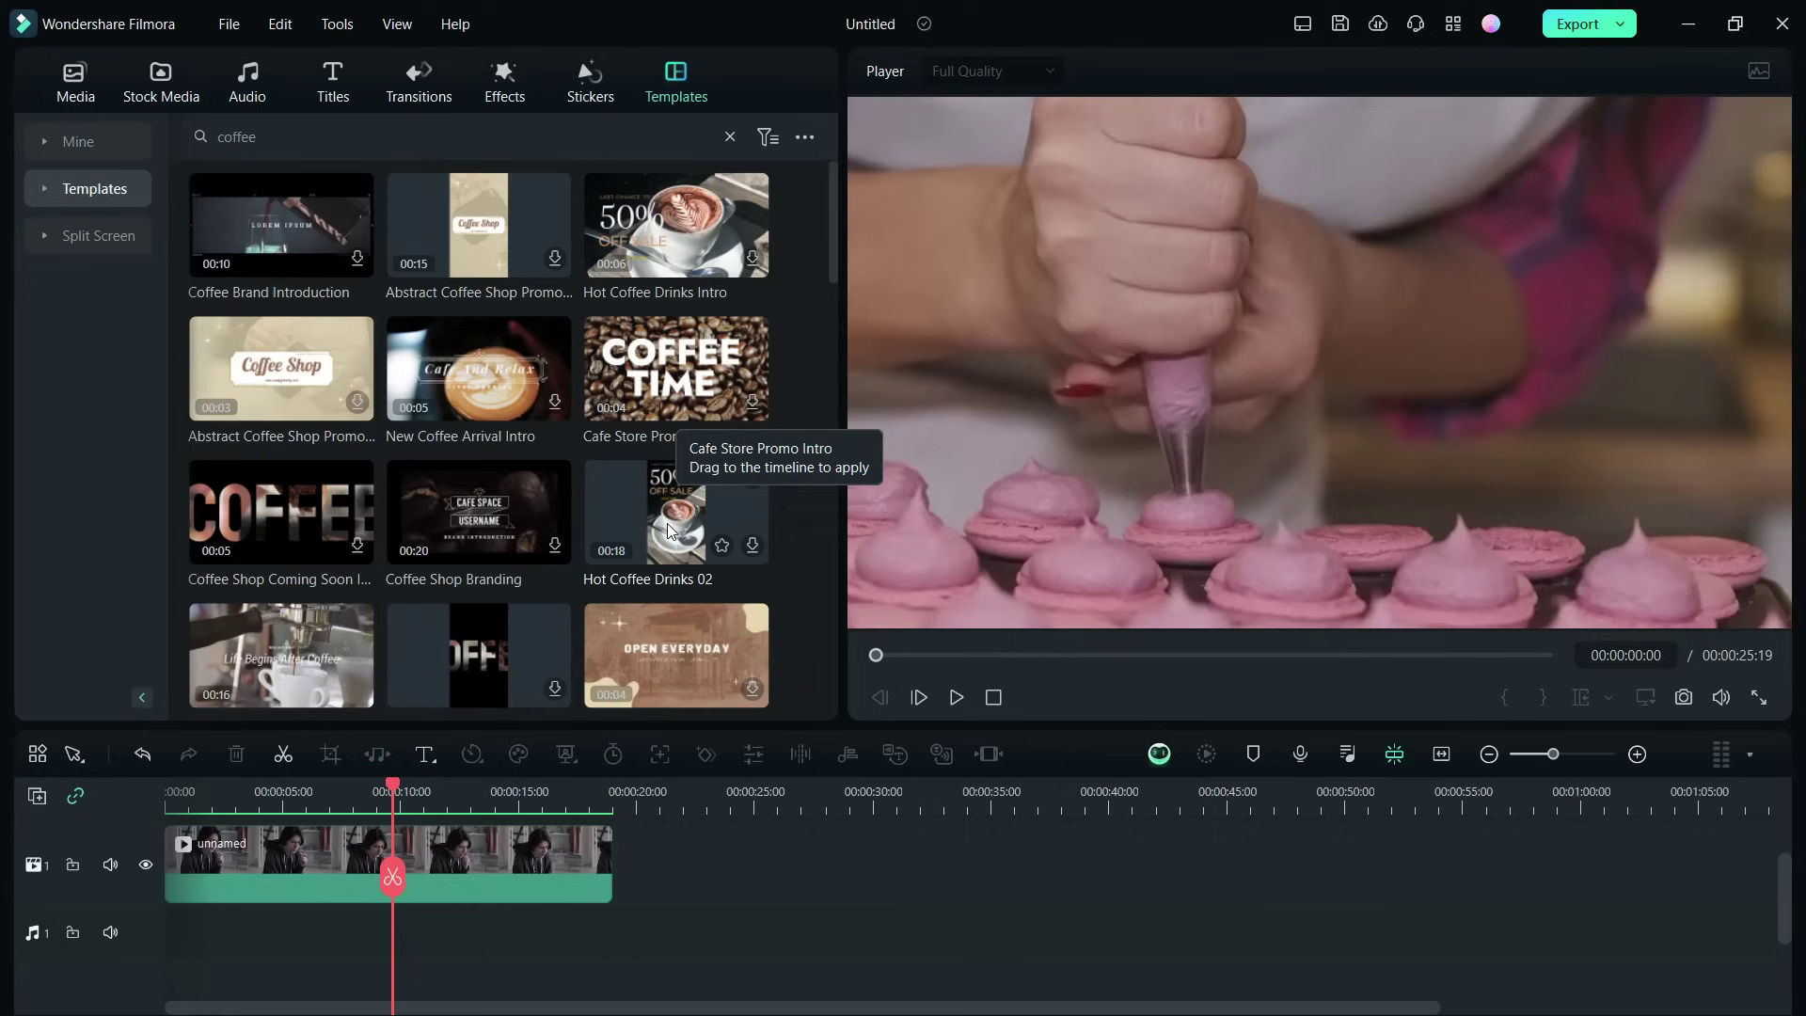
Step: Play the 18-second Hot Coffee Drinks 01 preview and scroll through more coffee results
scroll(673, 507, down, 2)
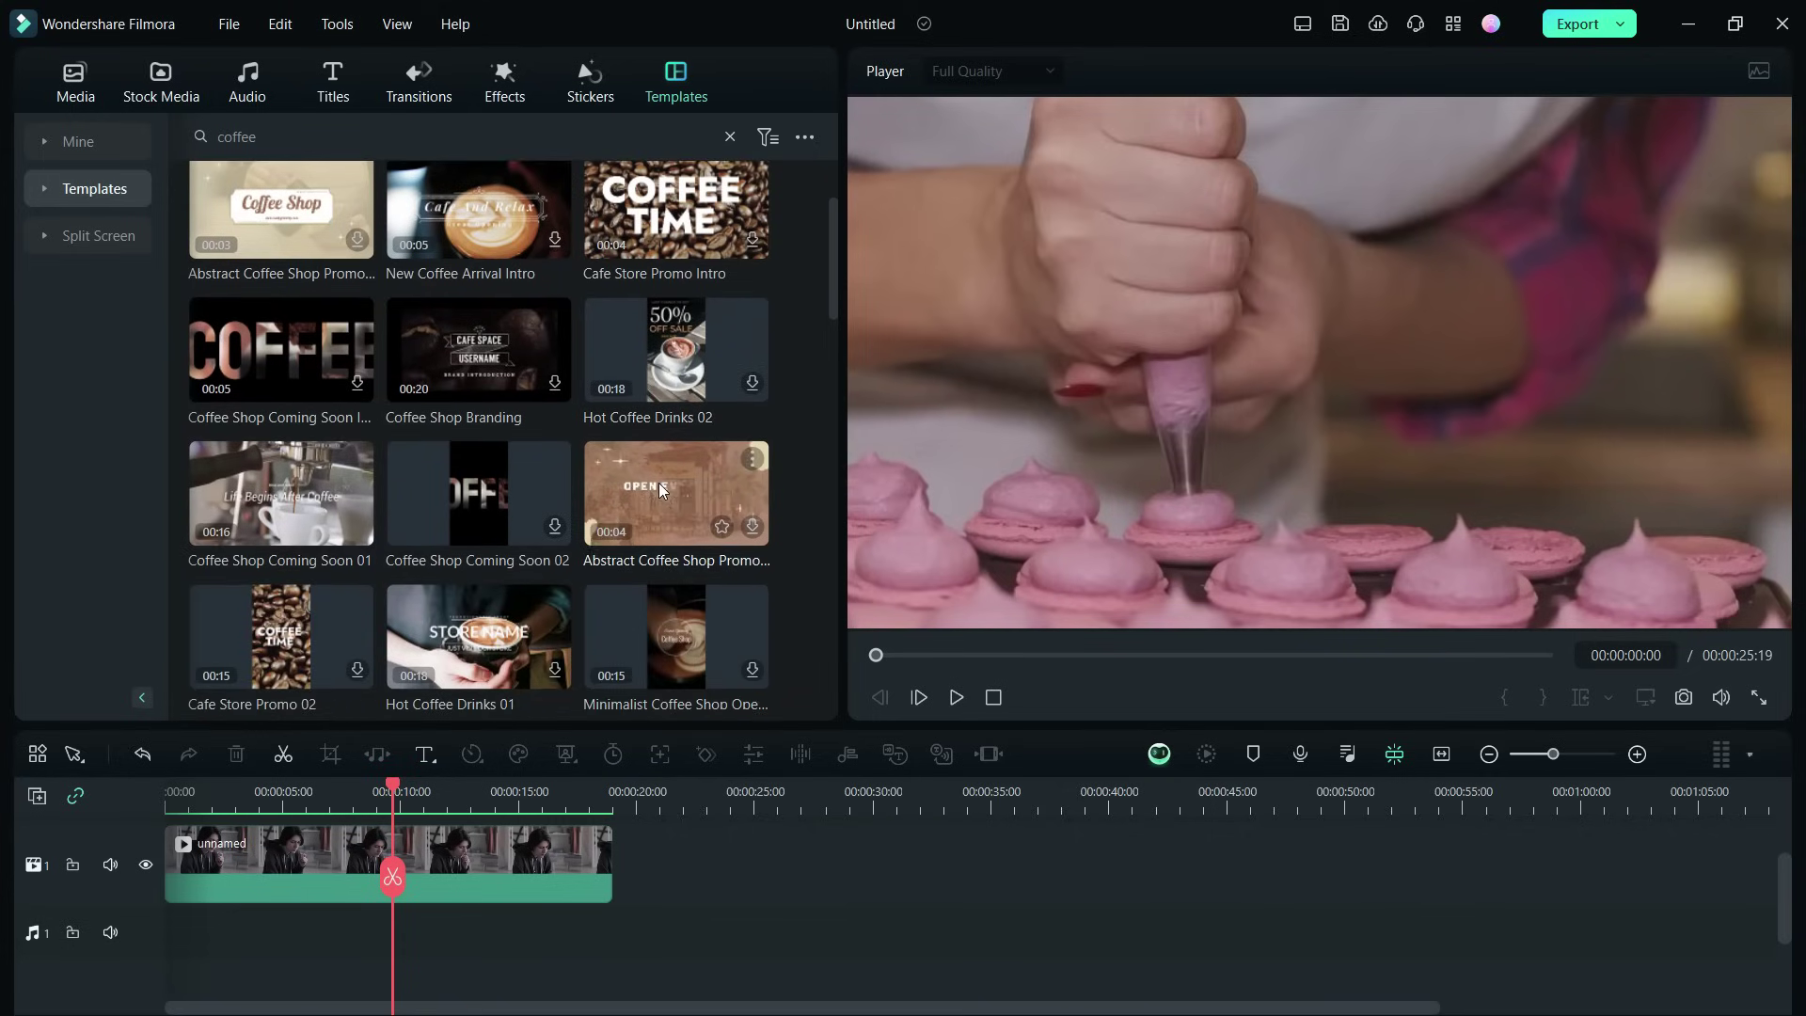
scroll(474, 304, down, 4)
click(474, 305)
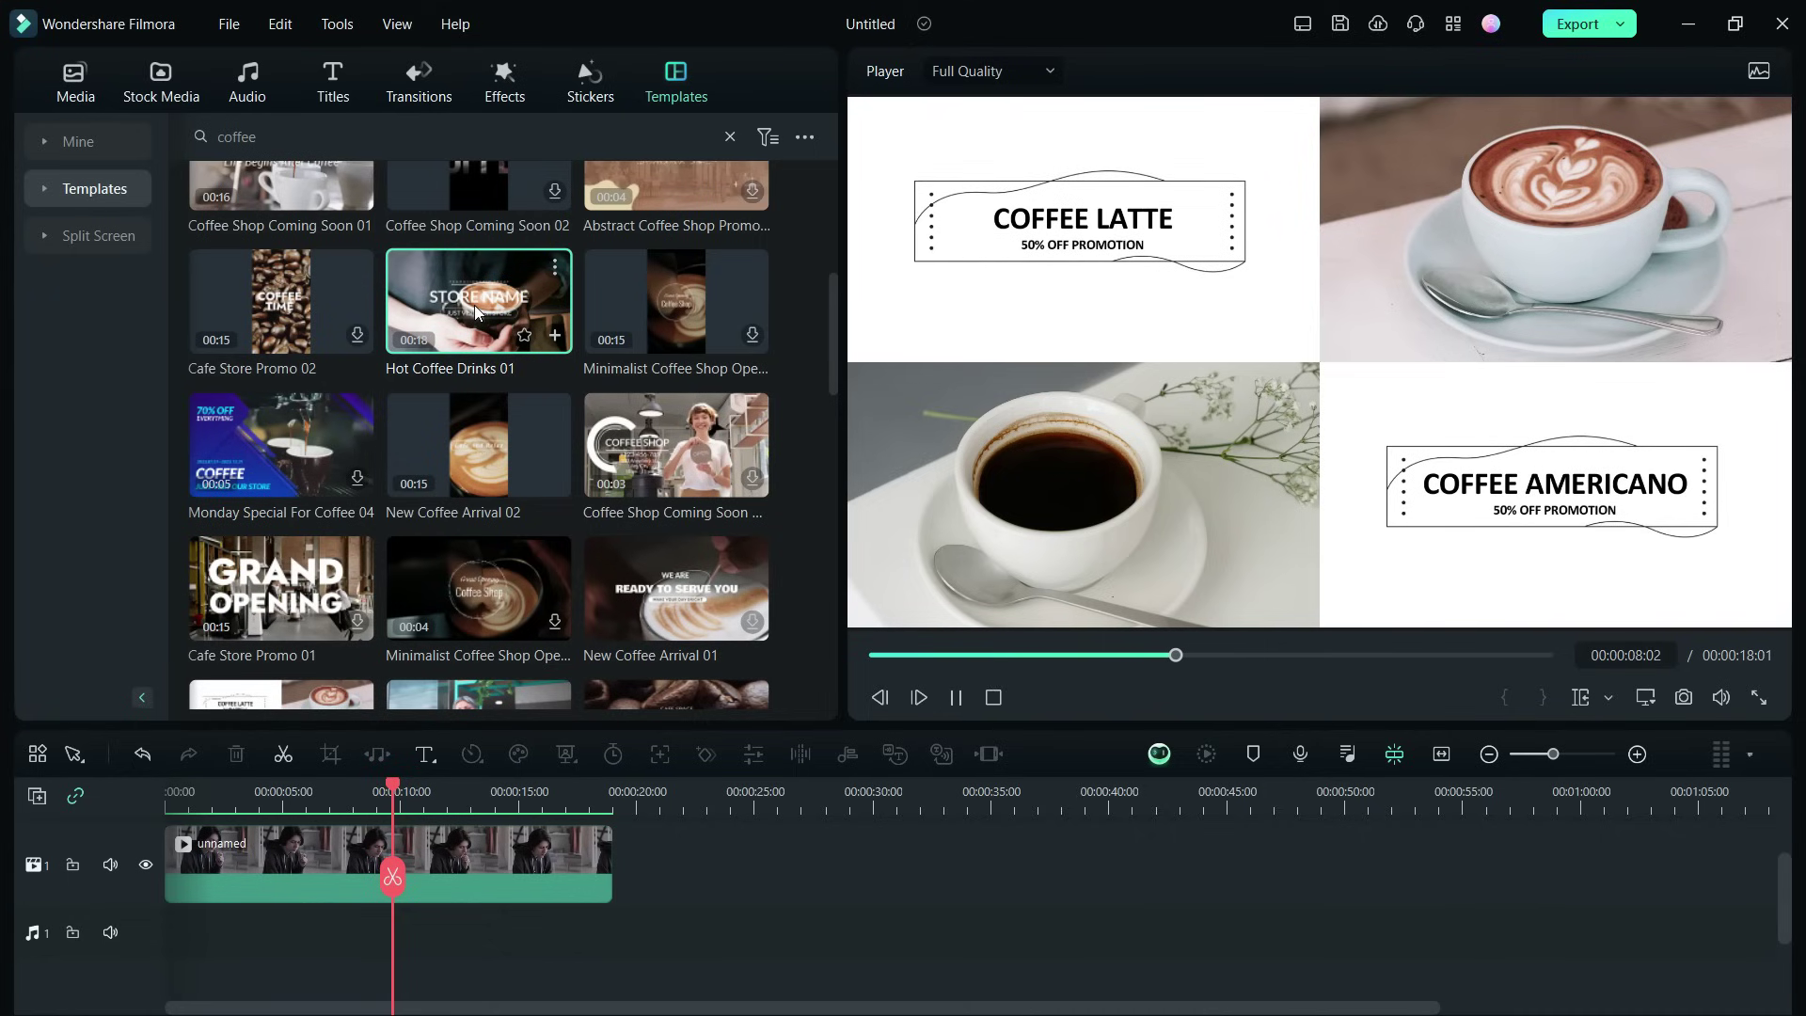
scroll(474, 304, down, 3)
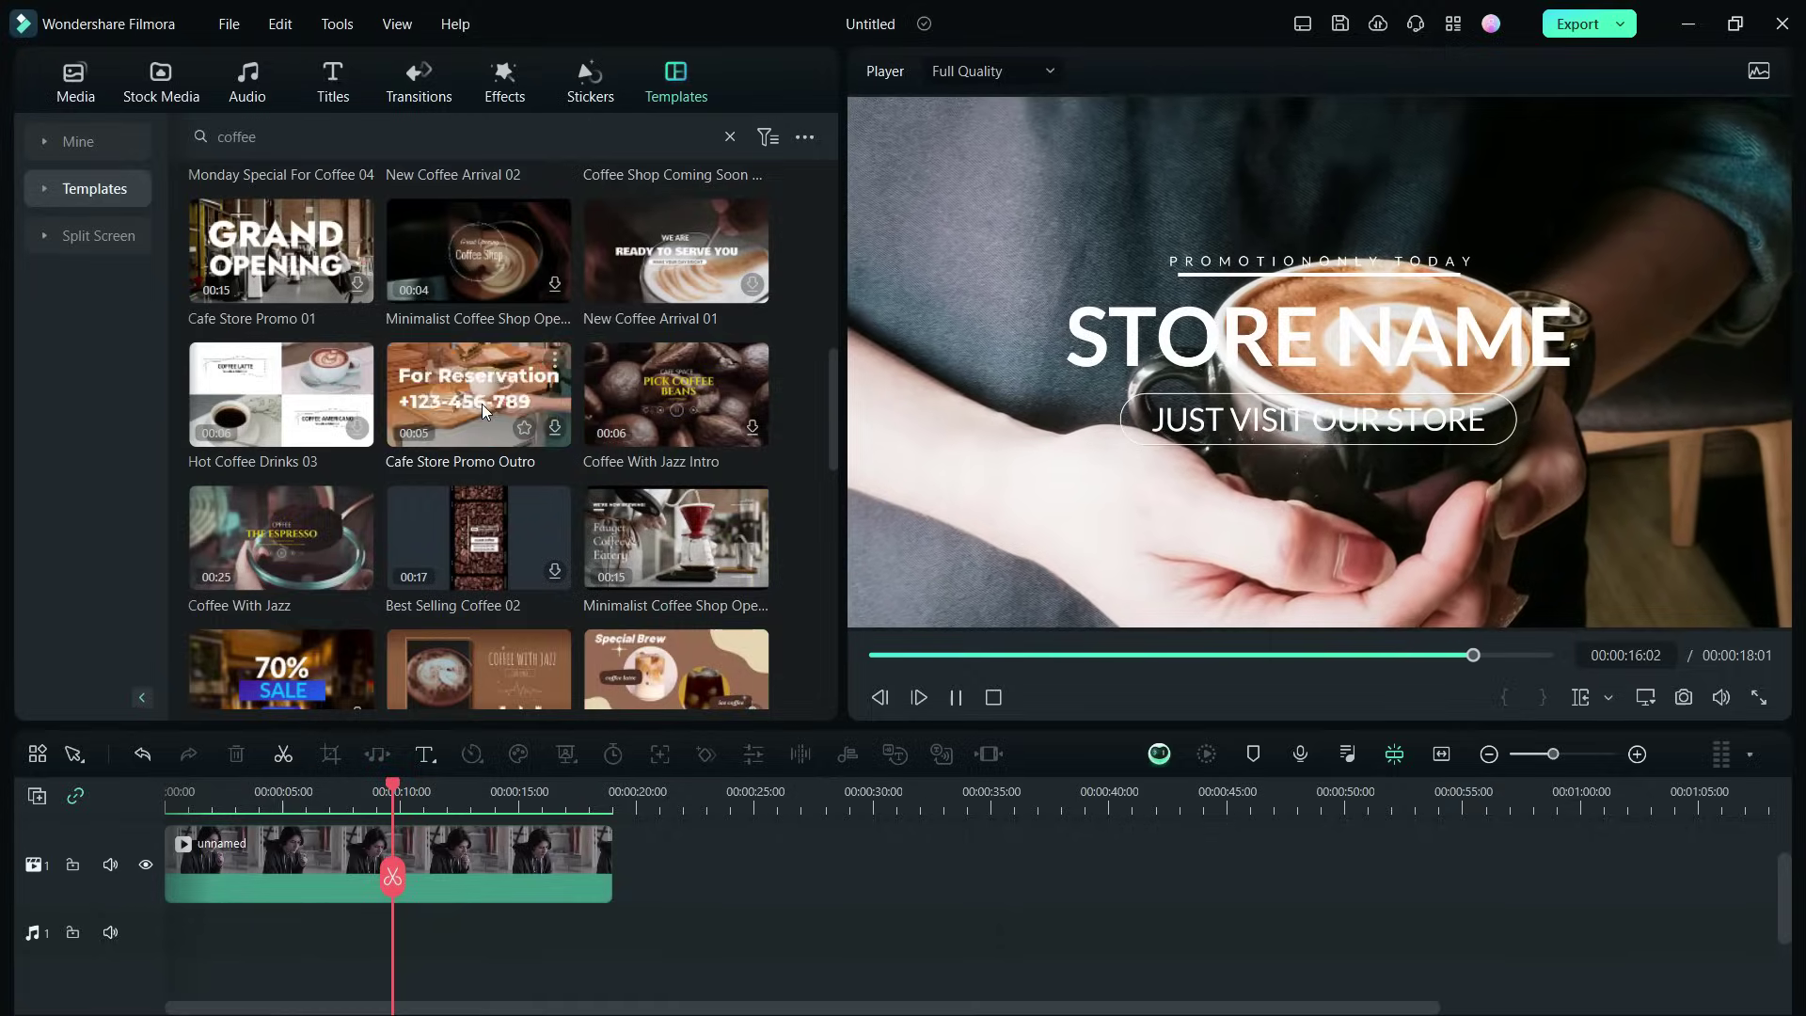
scroll(482, 407, down, 1)
scroll(481, 403, down, 1)
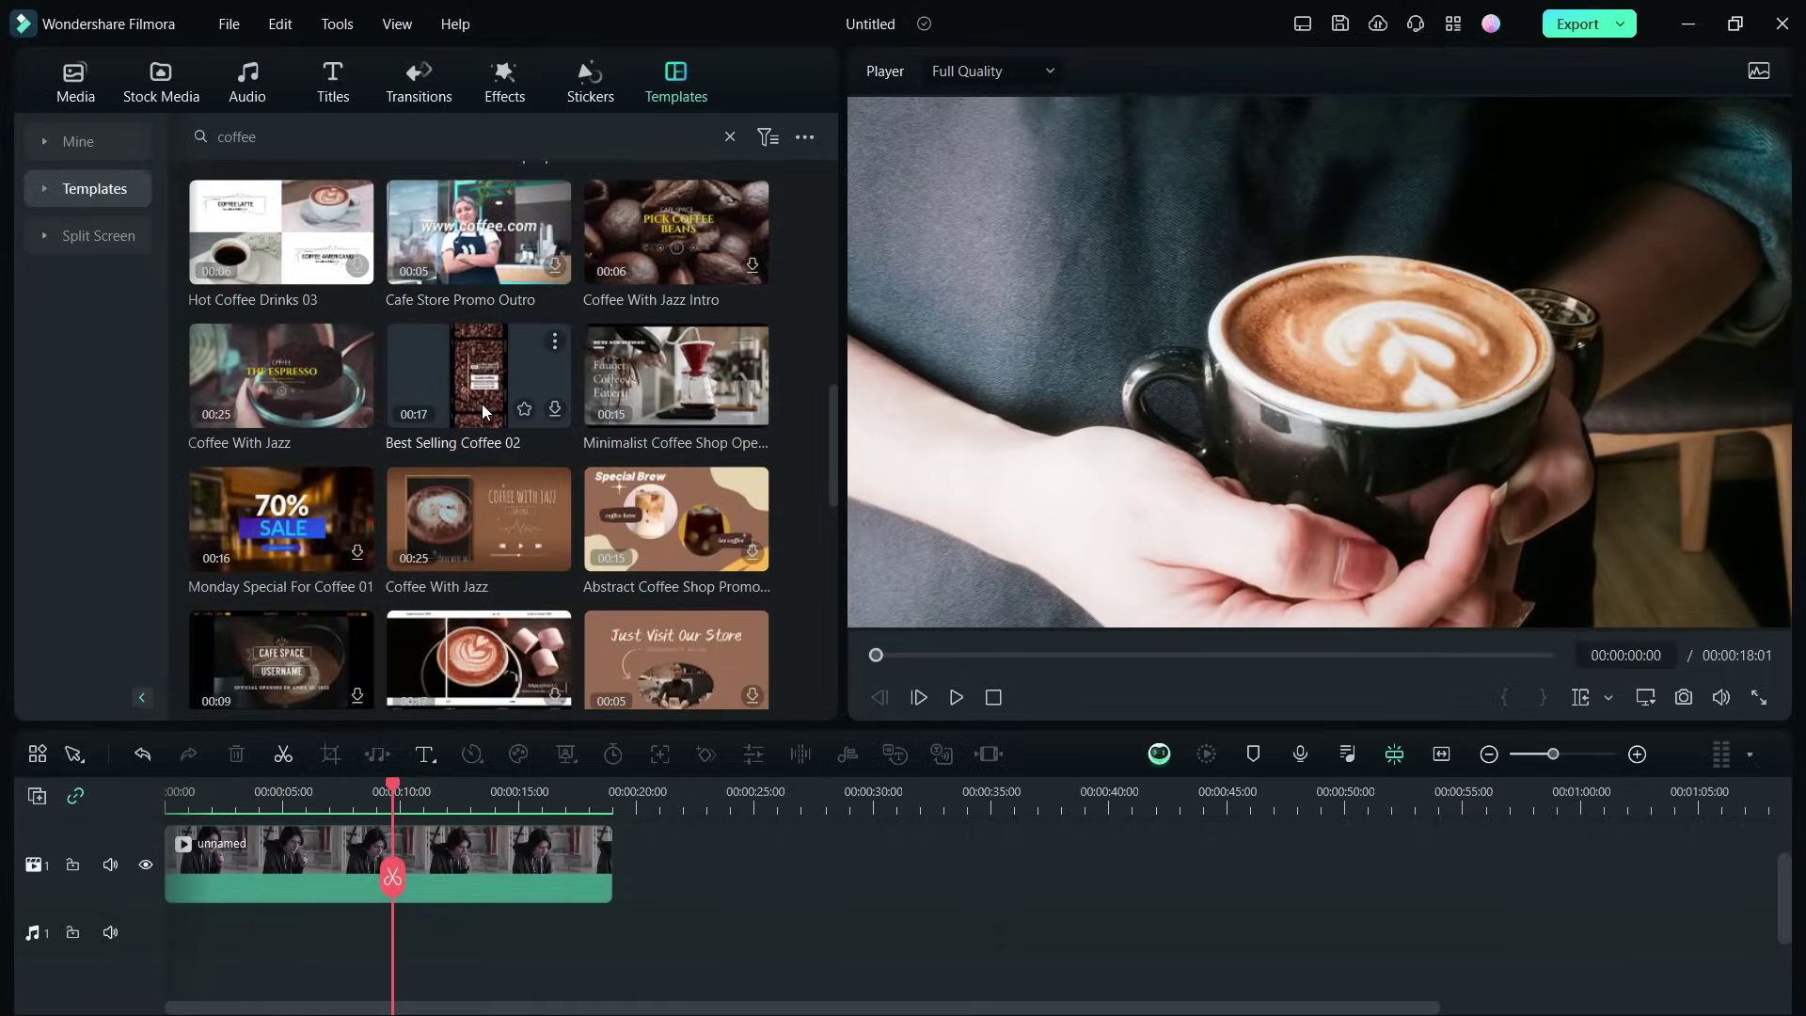